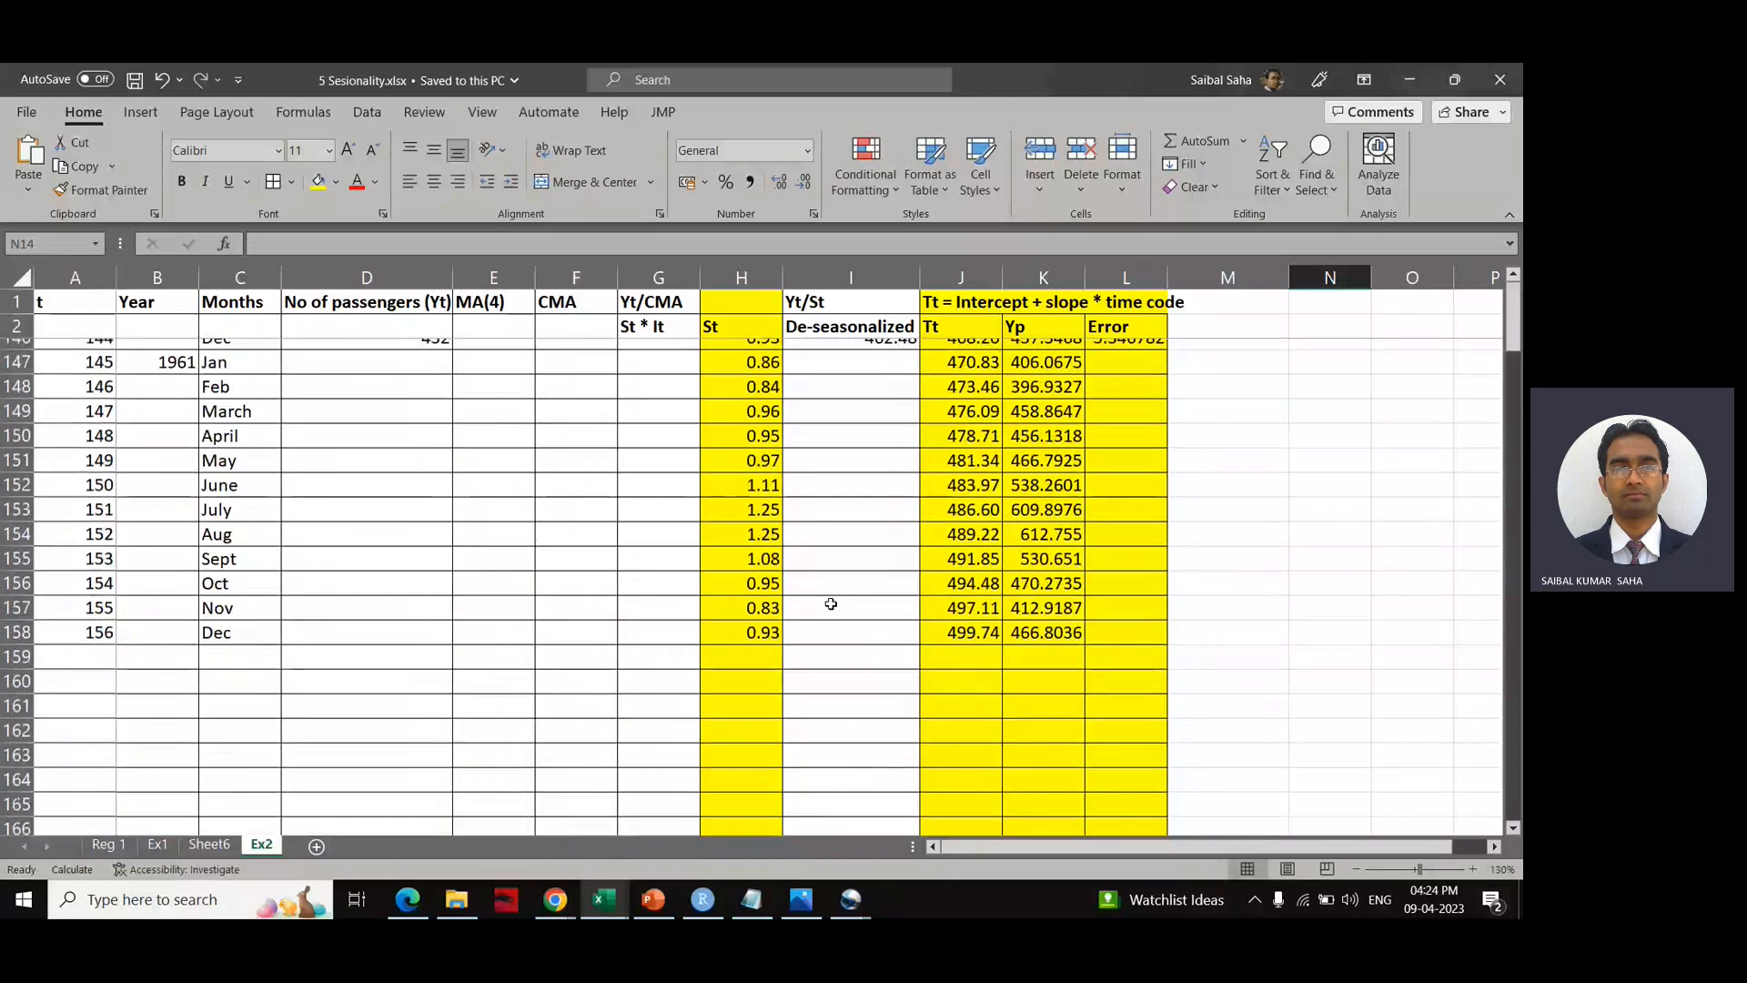
# Step: Duplicate the 1961 year and month block directly below it starting at B159, and set the copied year to 1962
pyautogui.scroll(1, 831, 605)
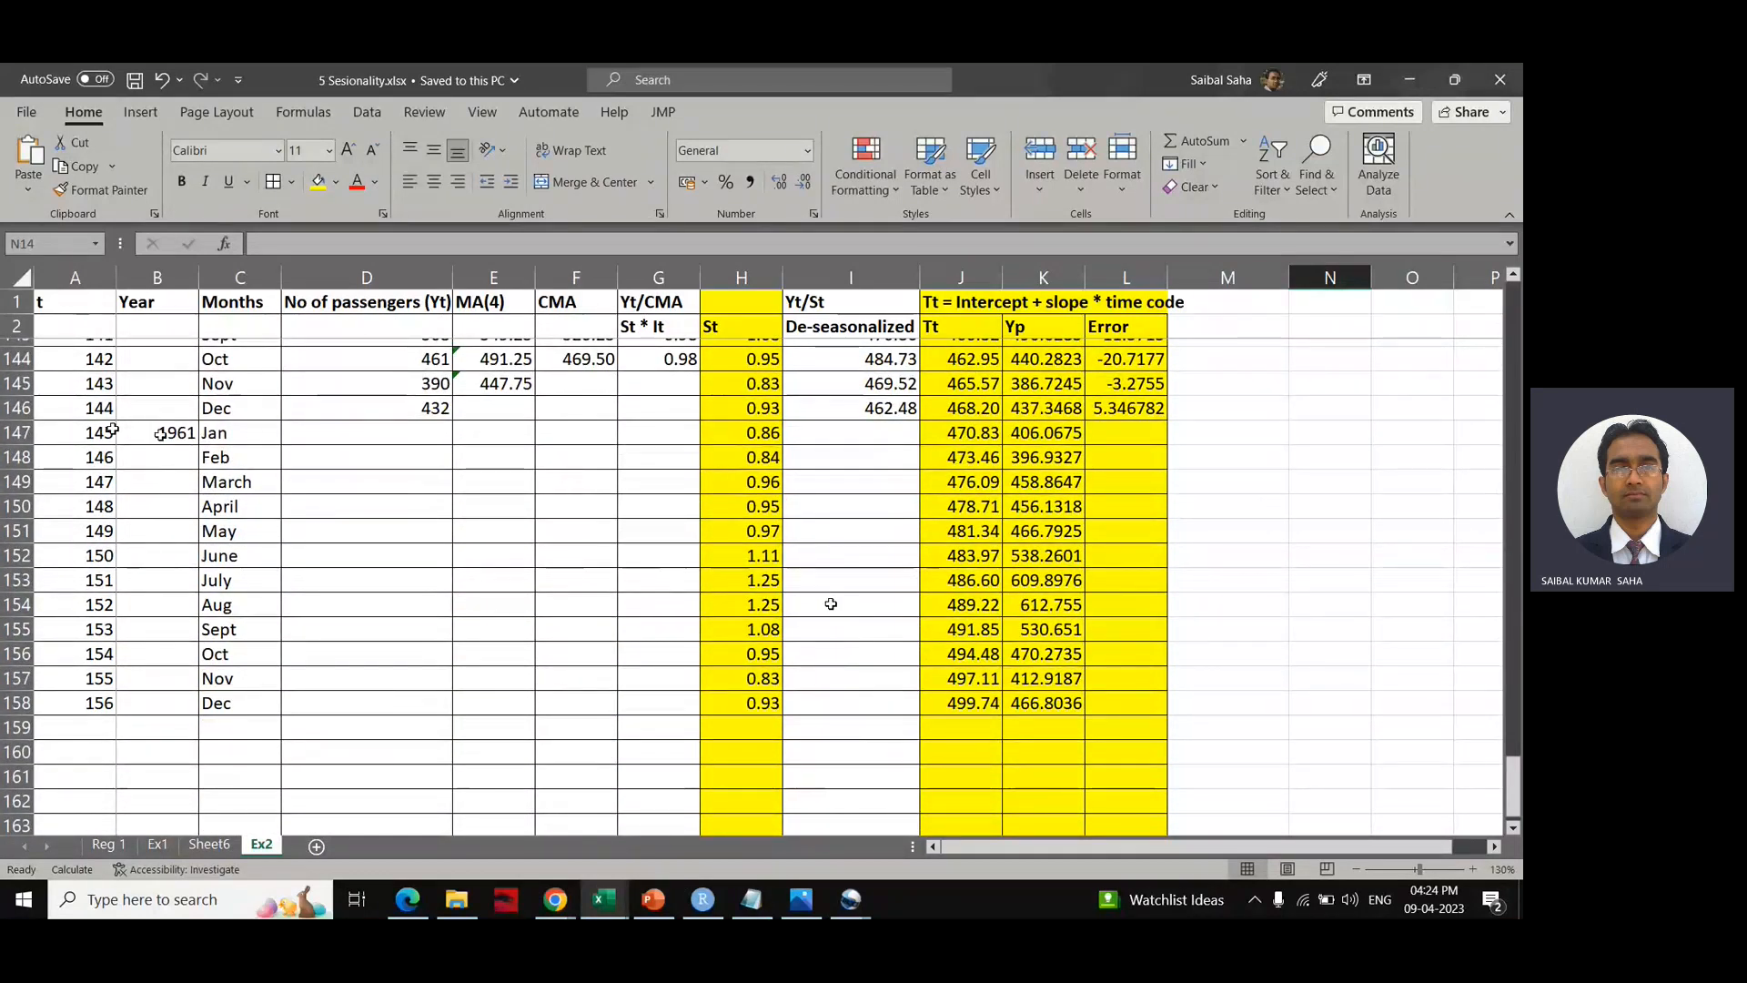
pyautogui.moveTo(139, 432); pyautogui.dragTo(222, 699)
pyautogui.hotkey('ctrl', 'c')
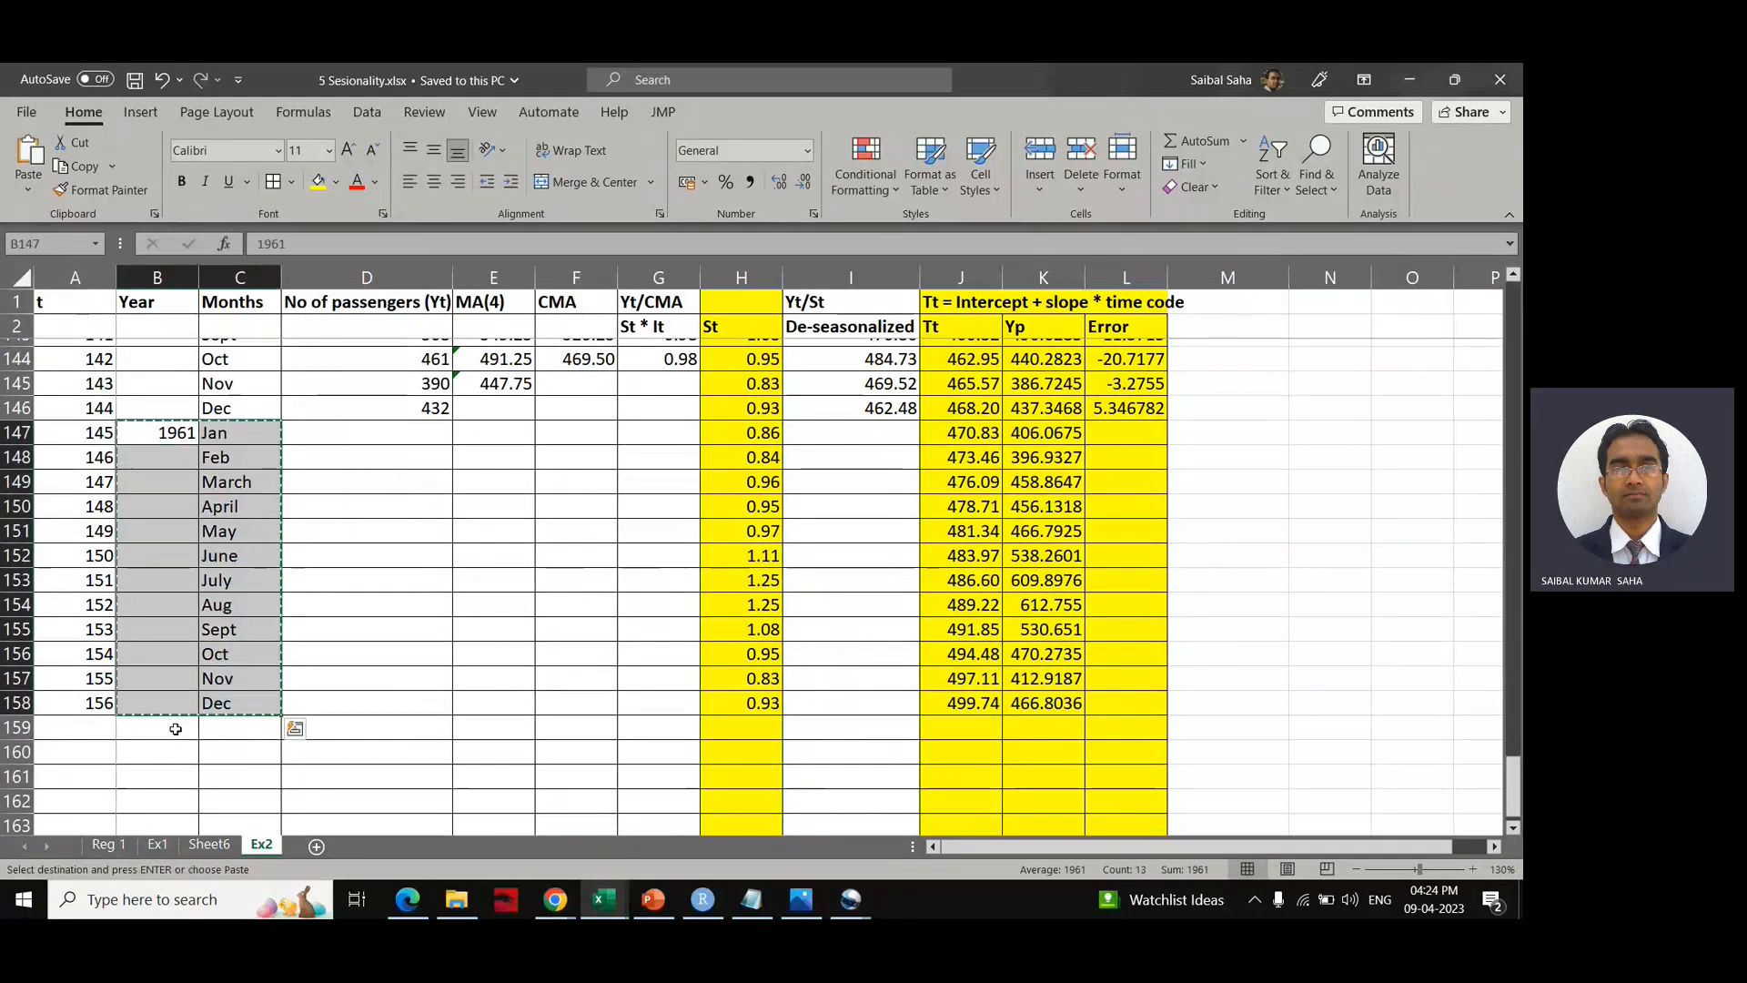
pyautogui.click(176, 728)
pyautogui.hotkey('ctrl', 'v')
pyautogui.scroll(-3, 175, 728)
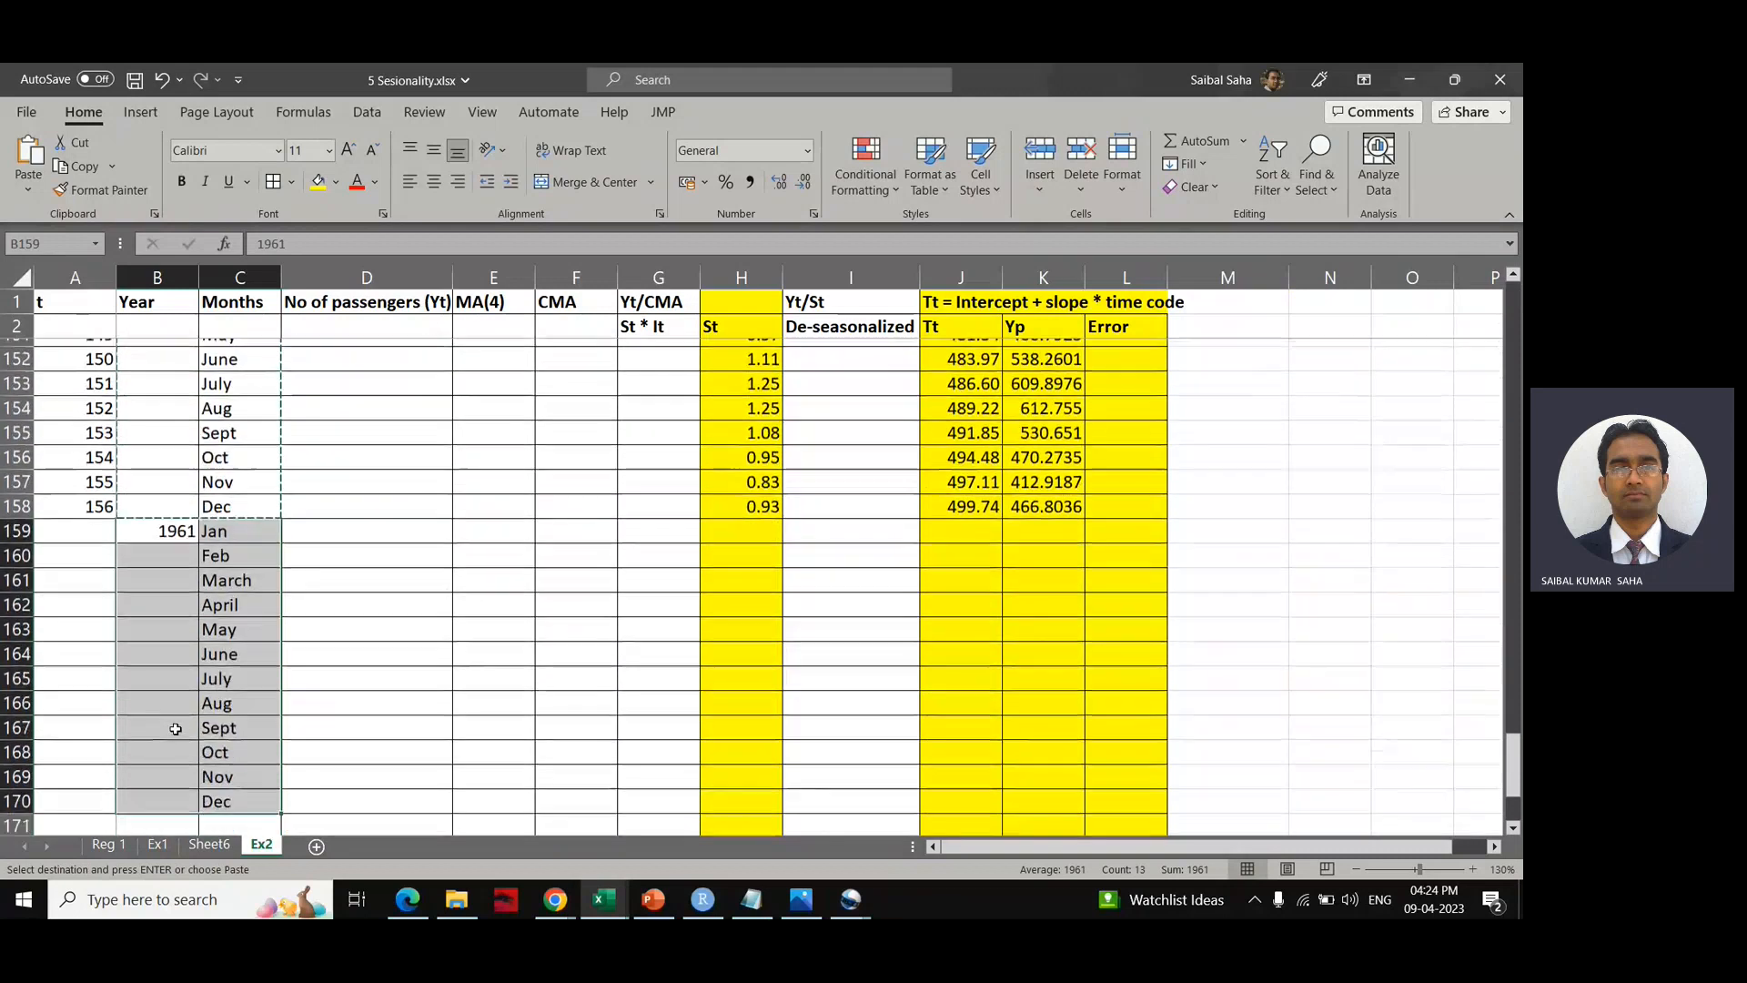
pyautogui.click(190, 490)
pyautogui.doubleClick(190, 490)
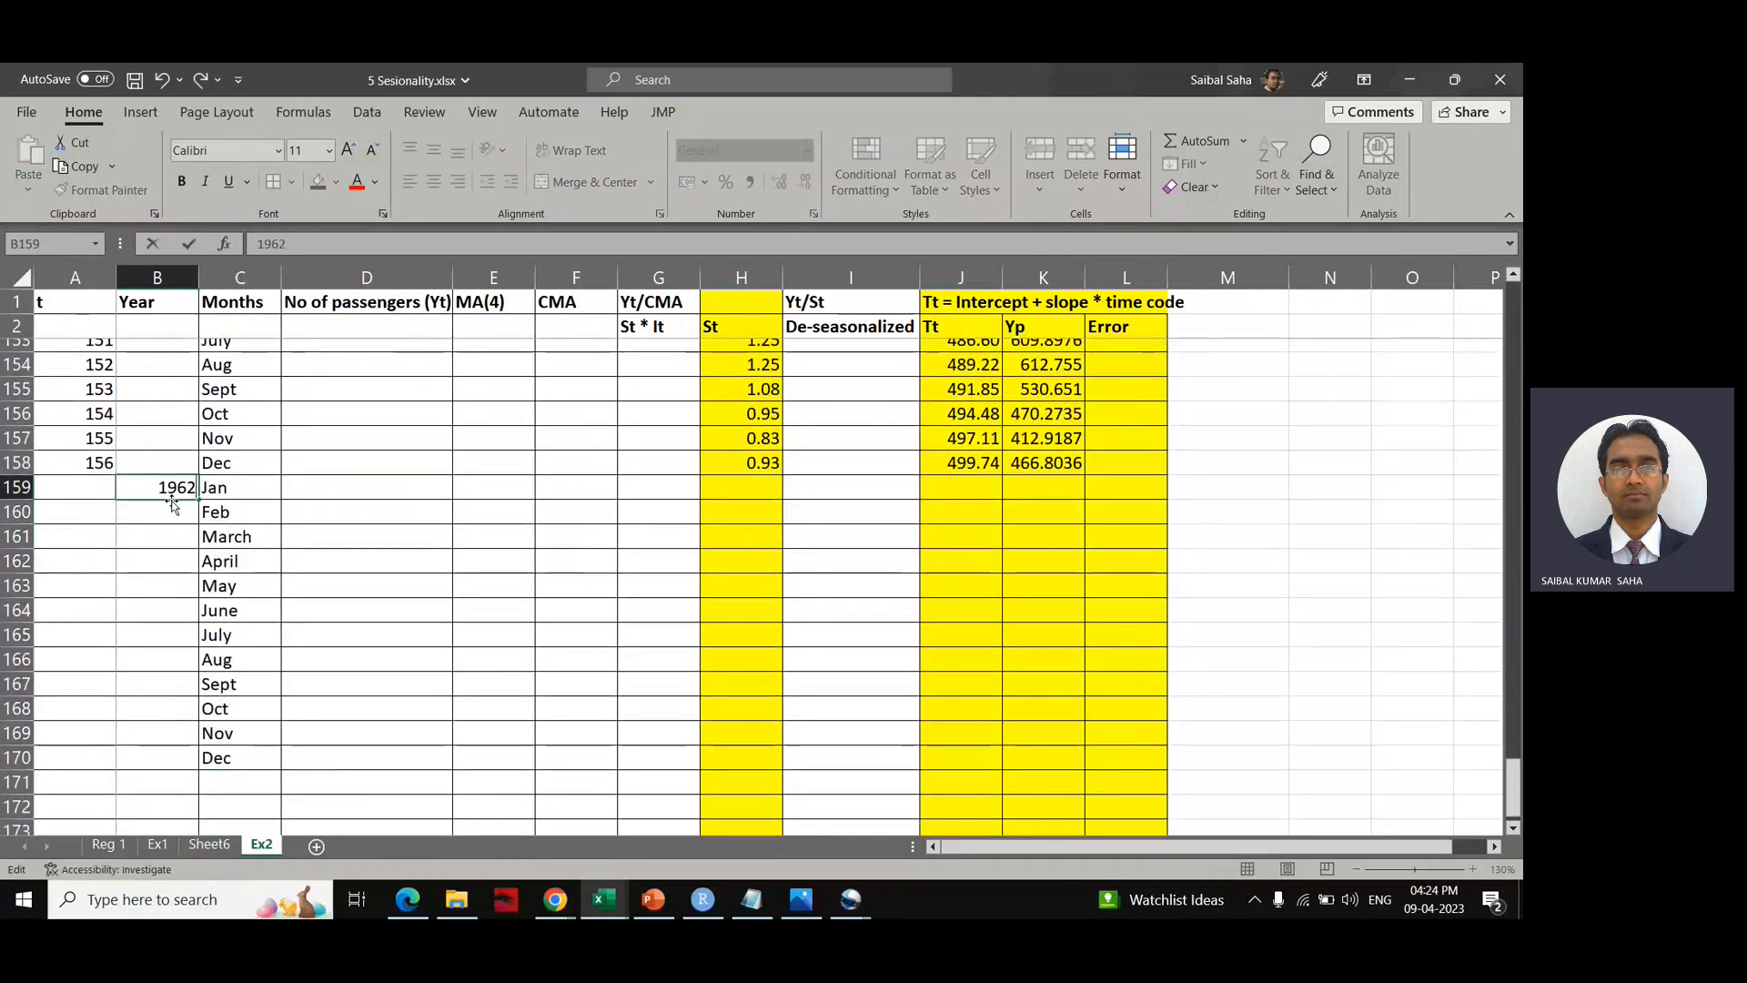
pyautogui.click(146, 544)
# Step: Duplicate the 1962 year and month block starting at B171, and set the copied year to 1963
pyautogui.moveTo(159, 492); pyautogui.dragTo(214, 751)
pyautogui.hotkey('ctrl', 'c')
pyautogui.click(175, 782)
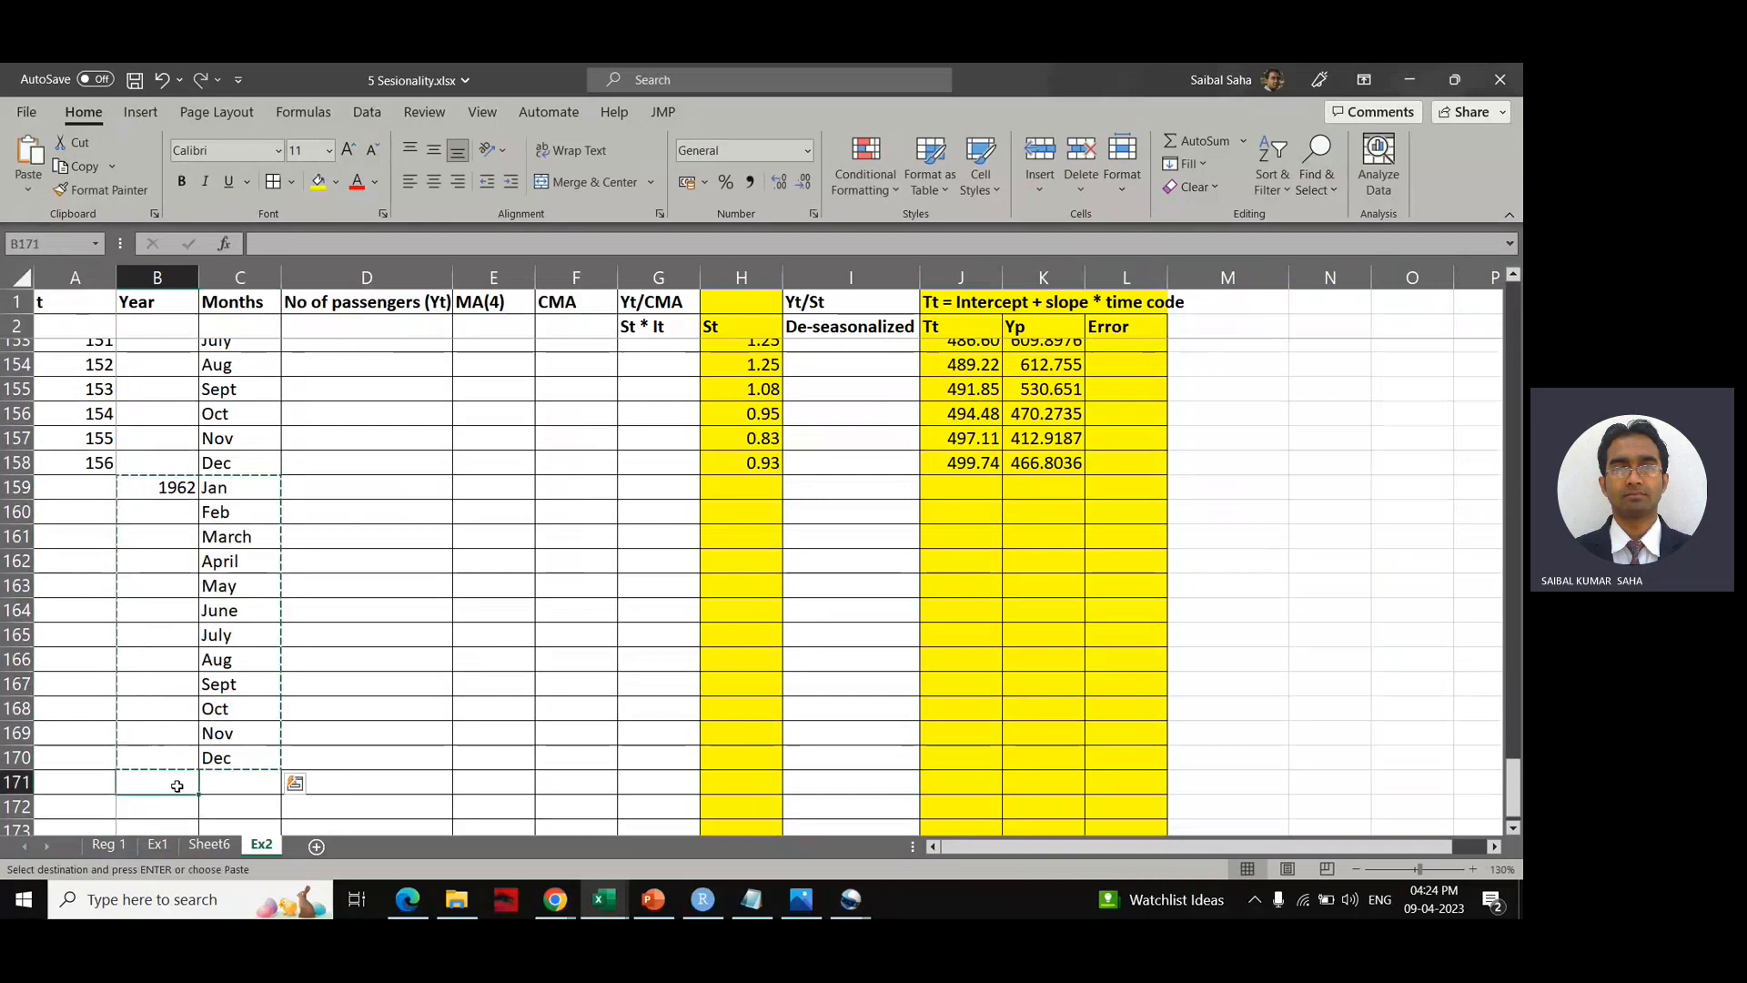
pyautogui.hotkey('ctrl', 'v')
pyautogui.scroll(-4, 177, 783)
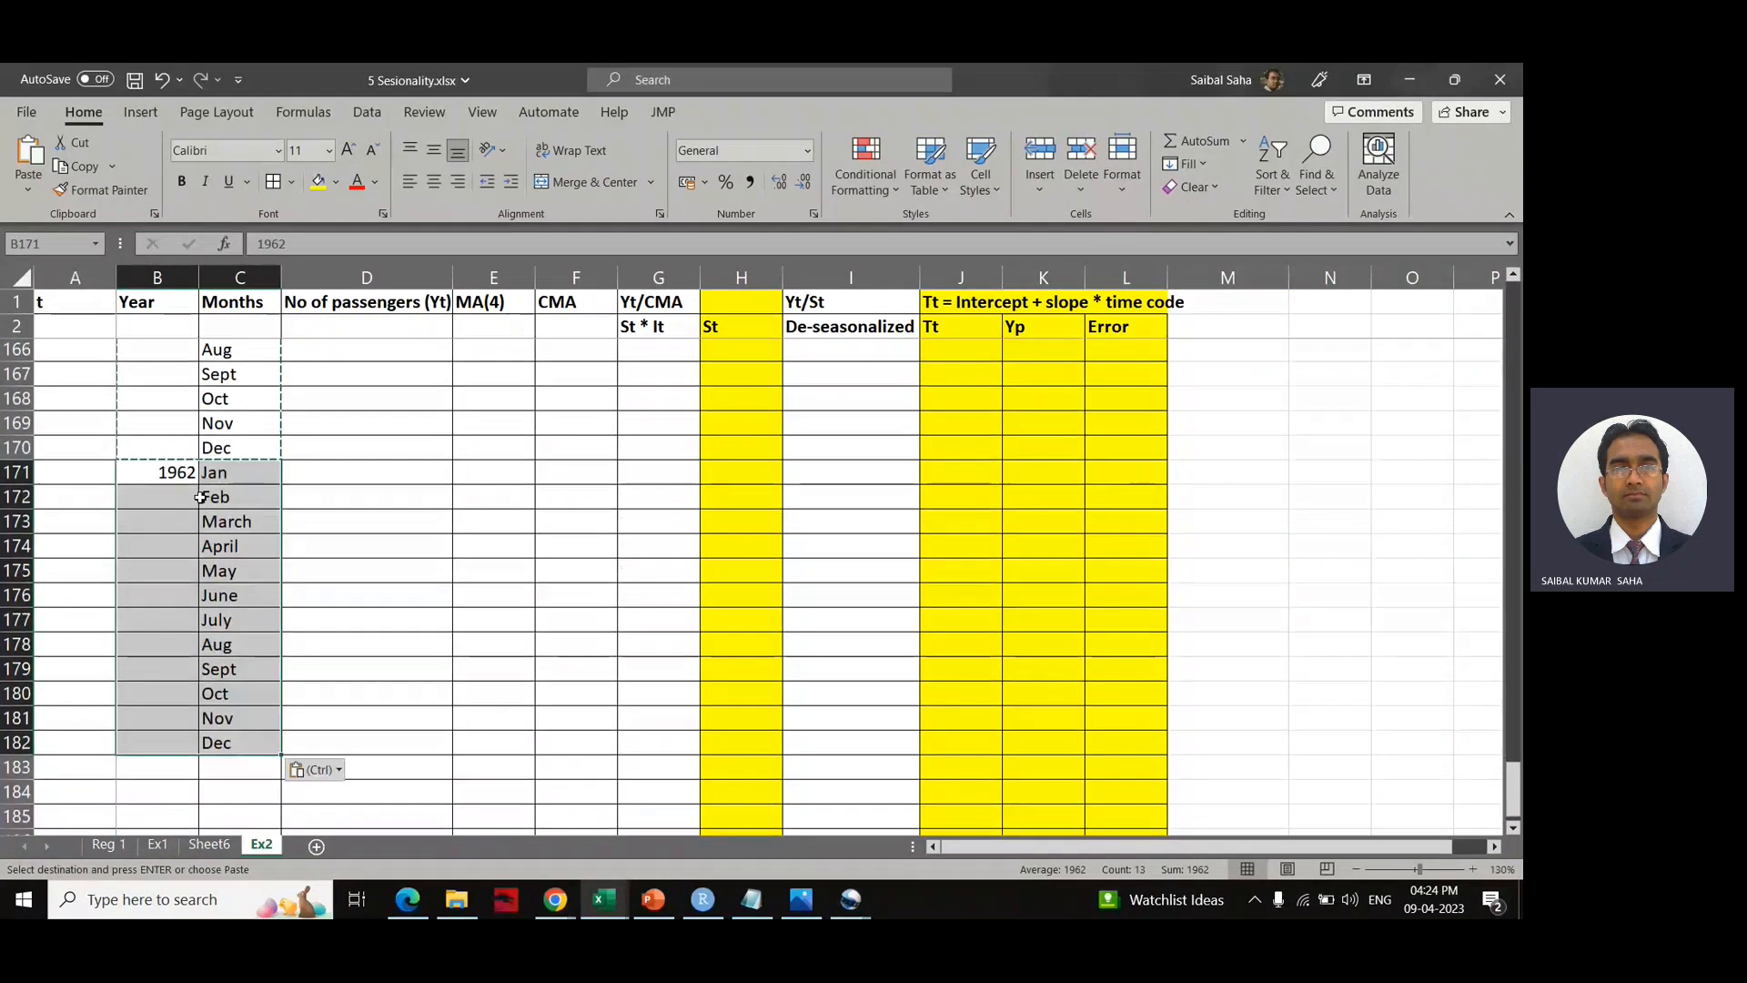
pyautogui.doubleClick(186, 473)
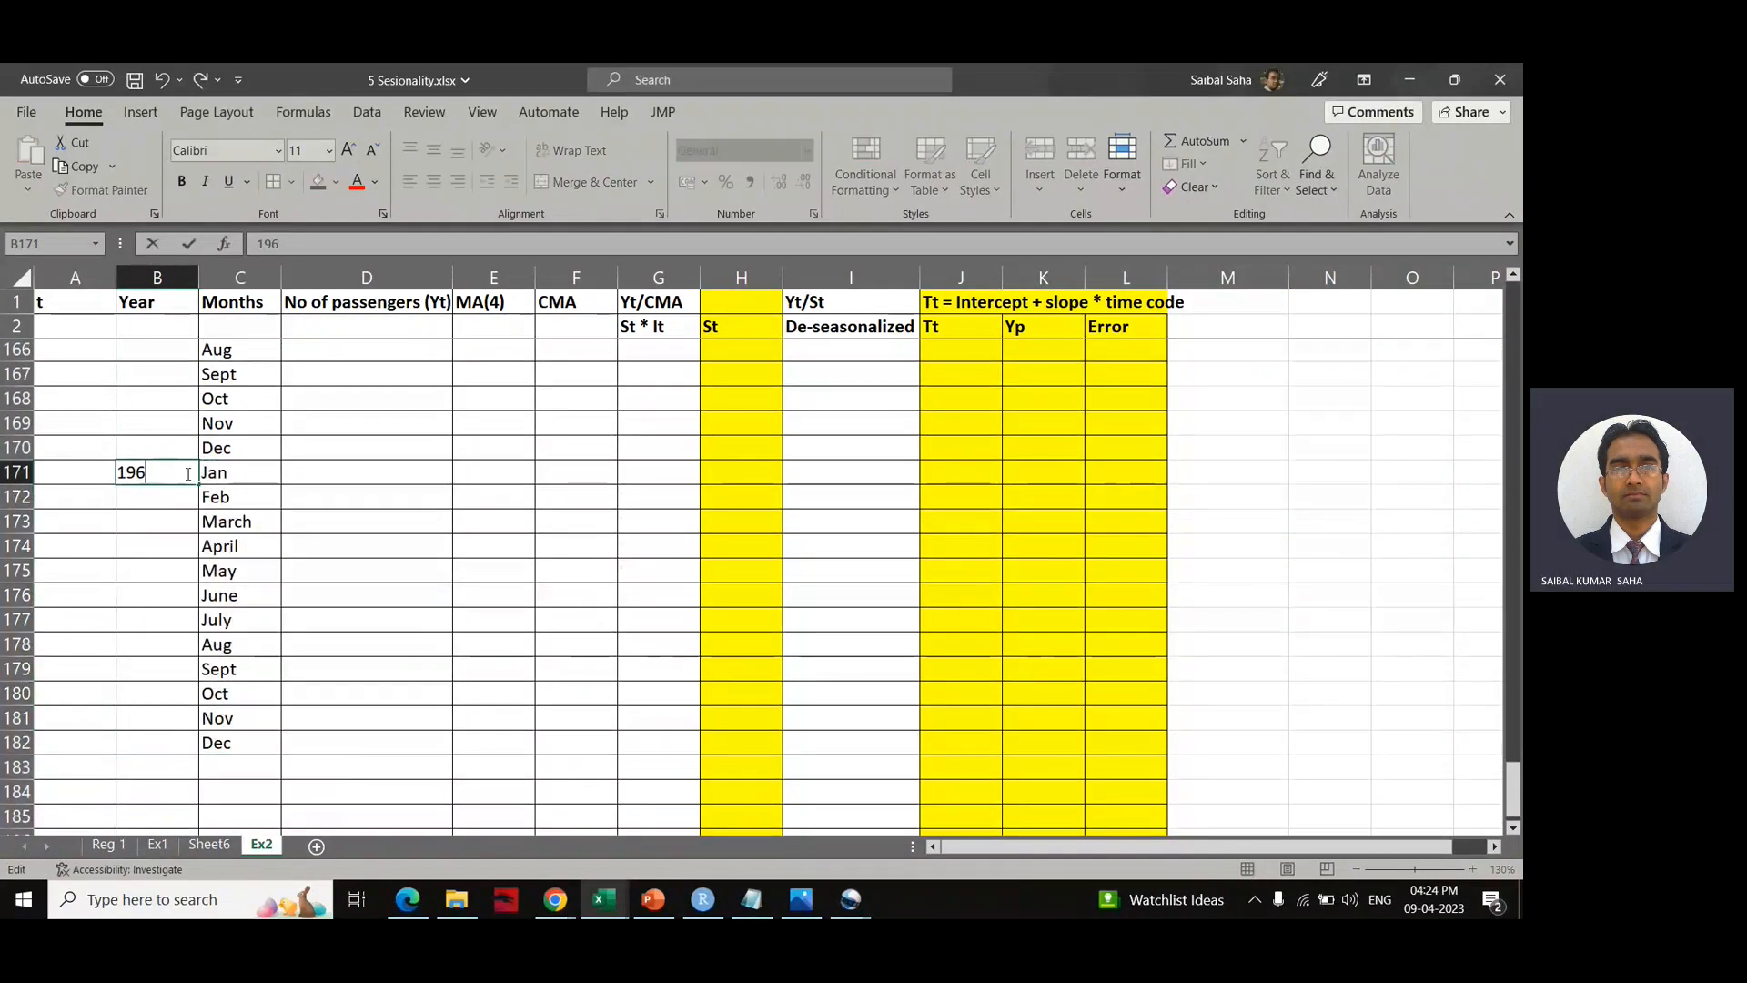
pyautogui.write('3')
pyautogui.press('Return')
# Step: Fill the t column down from A158 through the December 1963 row
pyautogui.scroll(4, 186, 472)
pyautogui.click(100, 419)
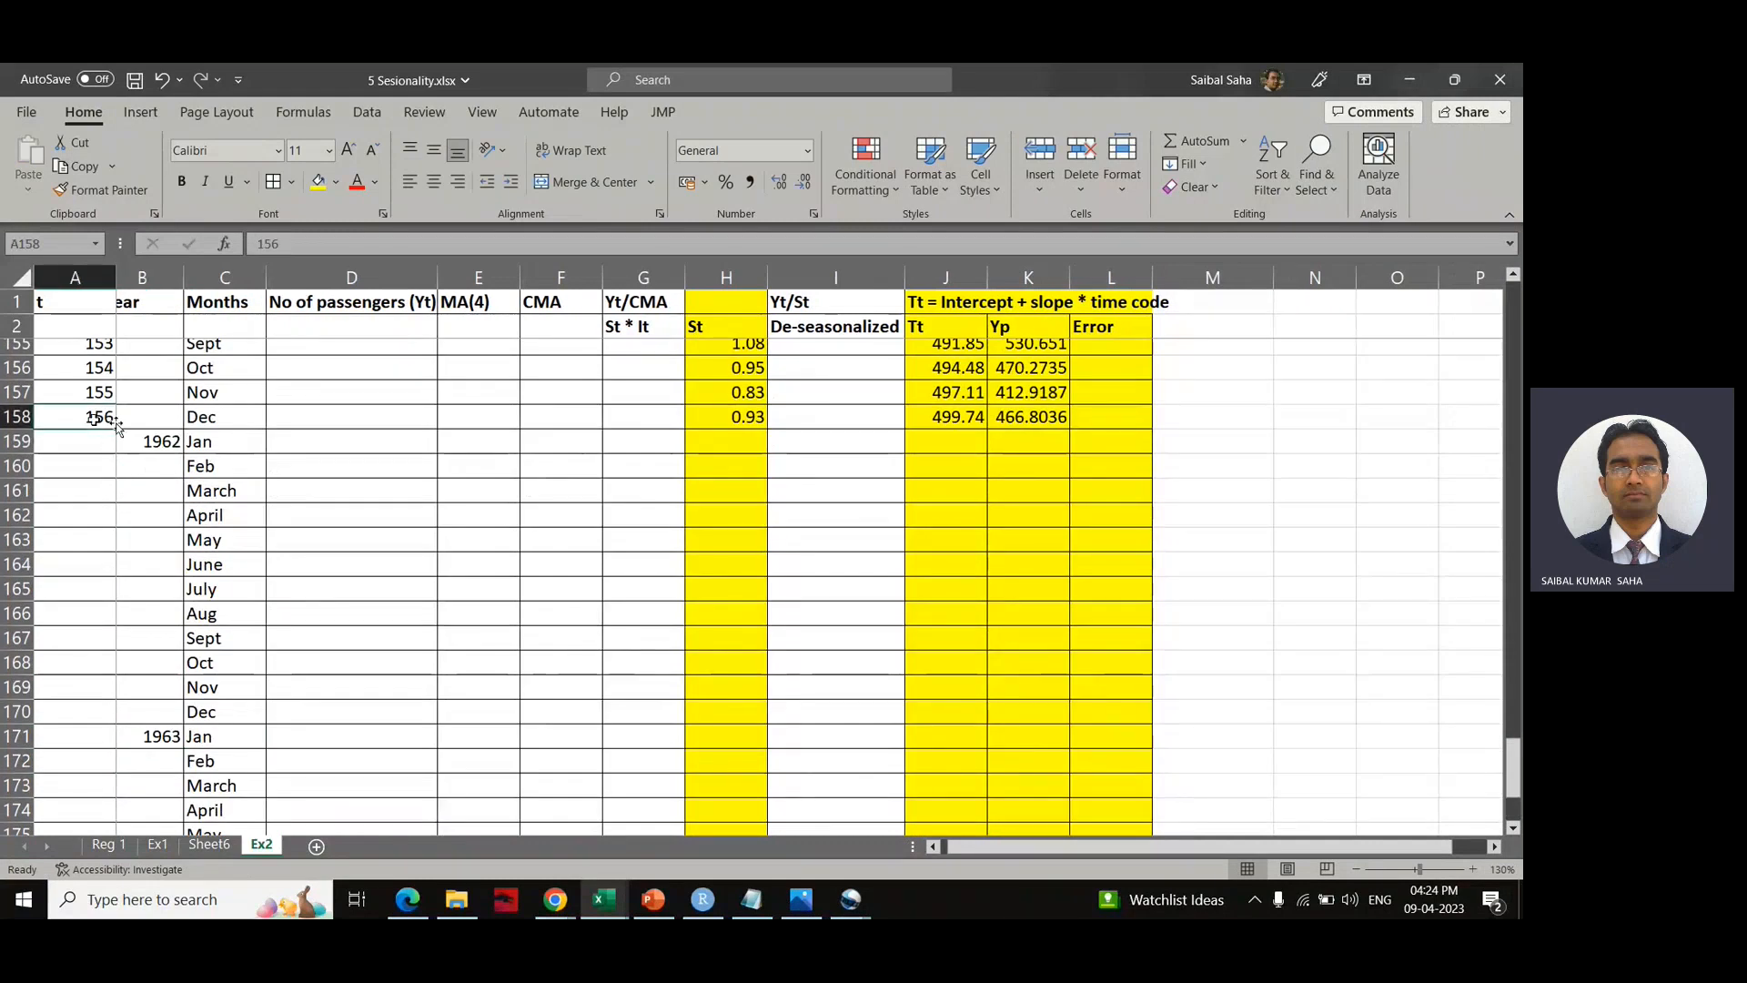
pyautogui.doubleClick(116, 422)
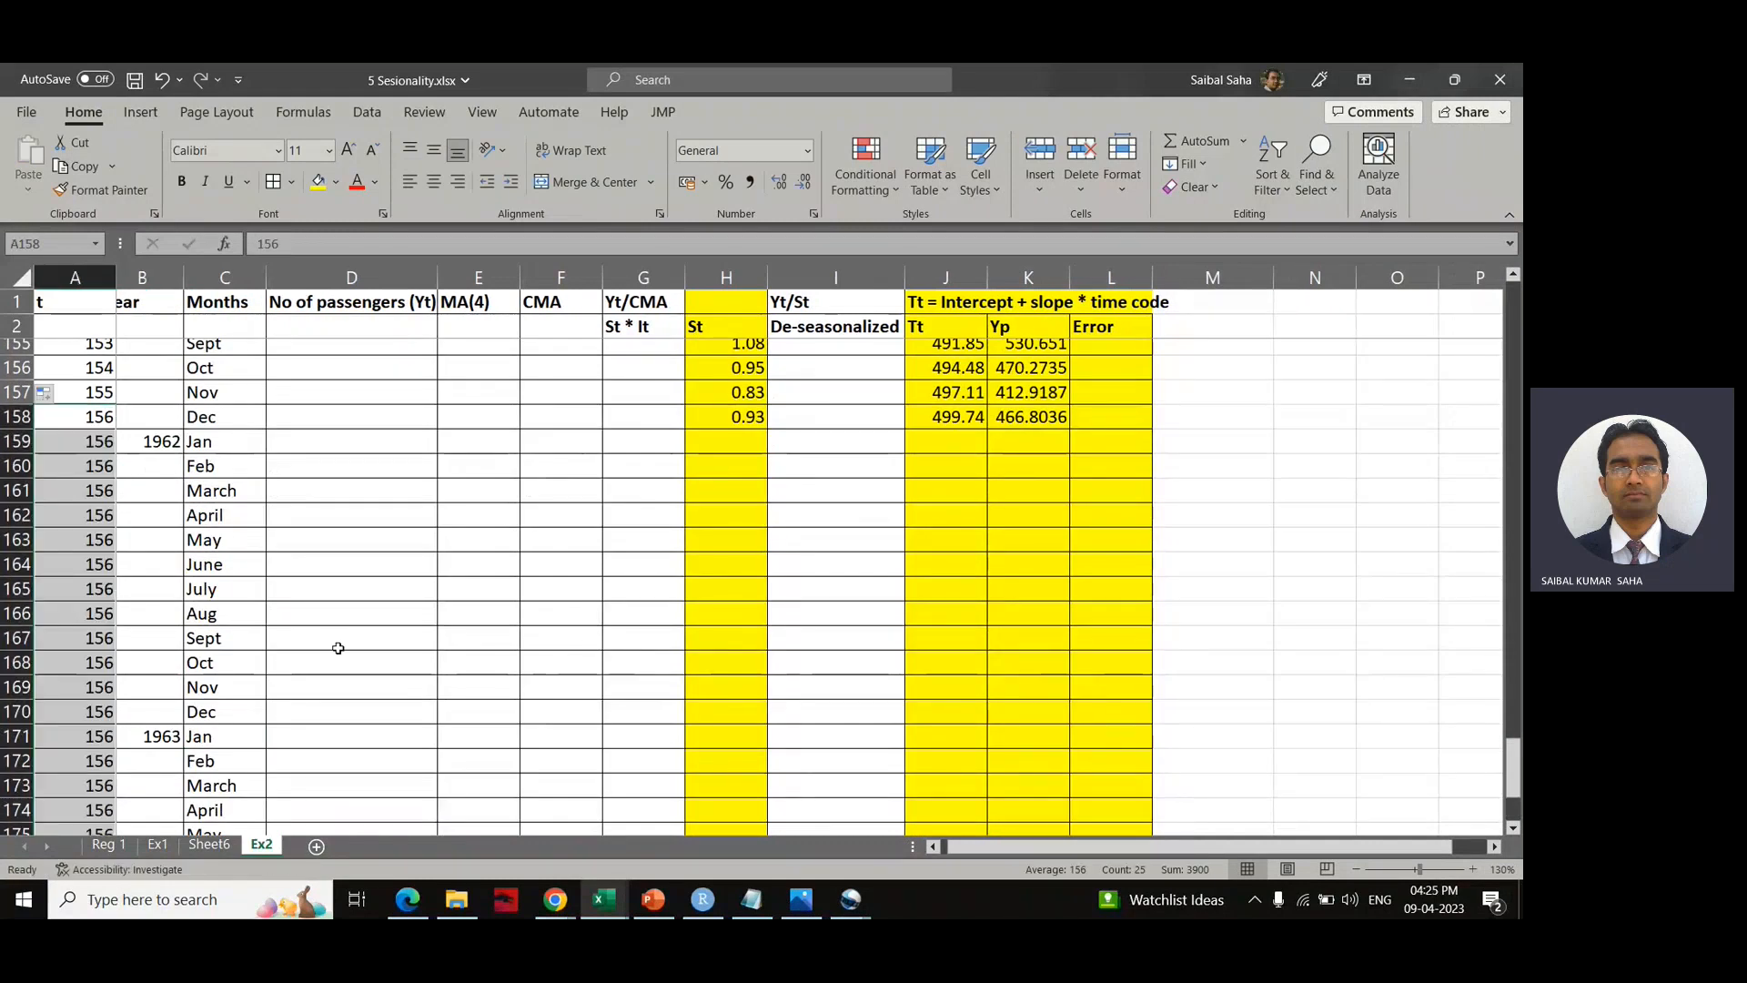
pyautogui.scroll(-4, 339, 644)
# Step: Copy the 1961 seasonal indices (St) in H147:H158 into the 1962 and 1963 rows, starting at H159 and H171
pyautogui.scroll(2, 338, 646)
pyautogui.scroll(4, 341, 647)
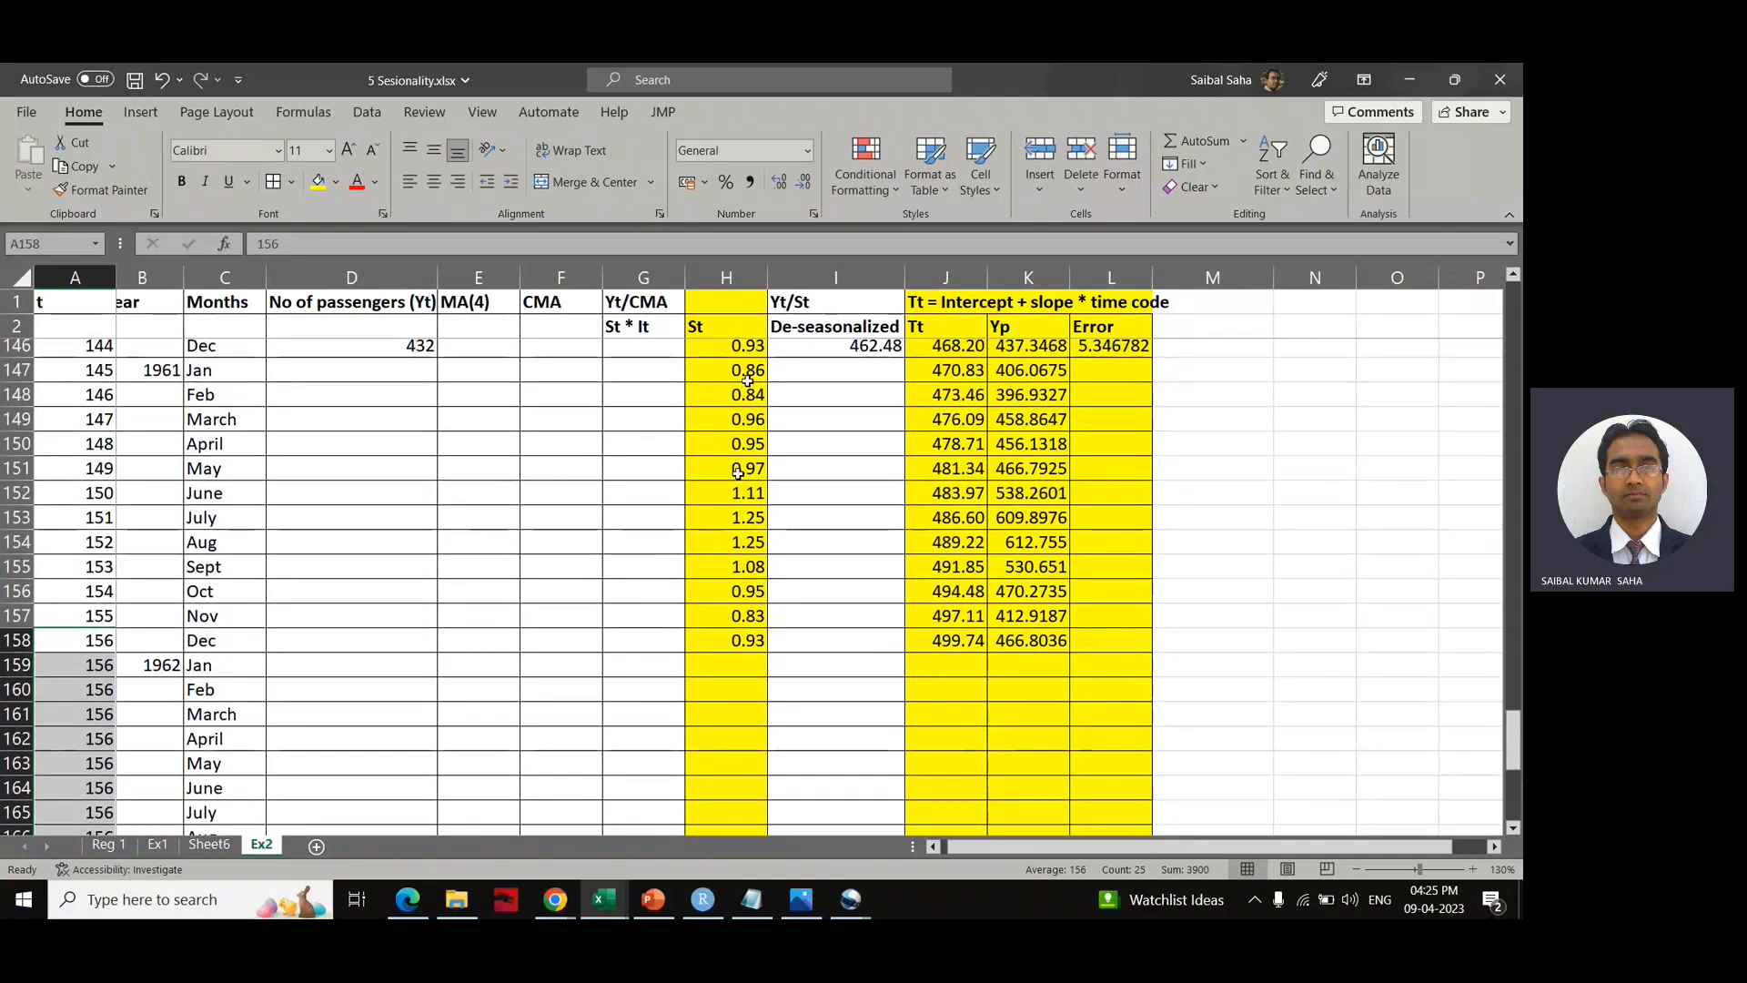
pyautogui.moveTo(737, 370); pyautogui.dragTo(737, 640)
pyautogui.hotkey('ctrl', 'c')
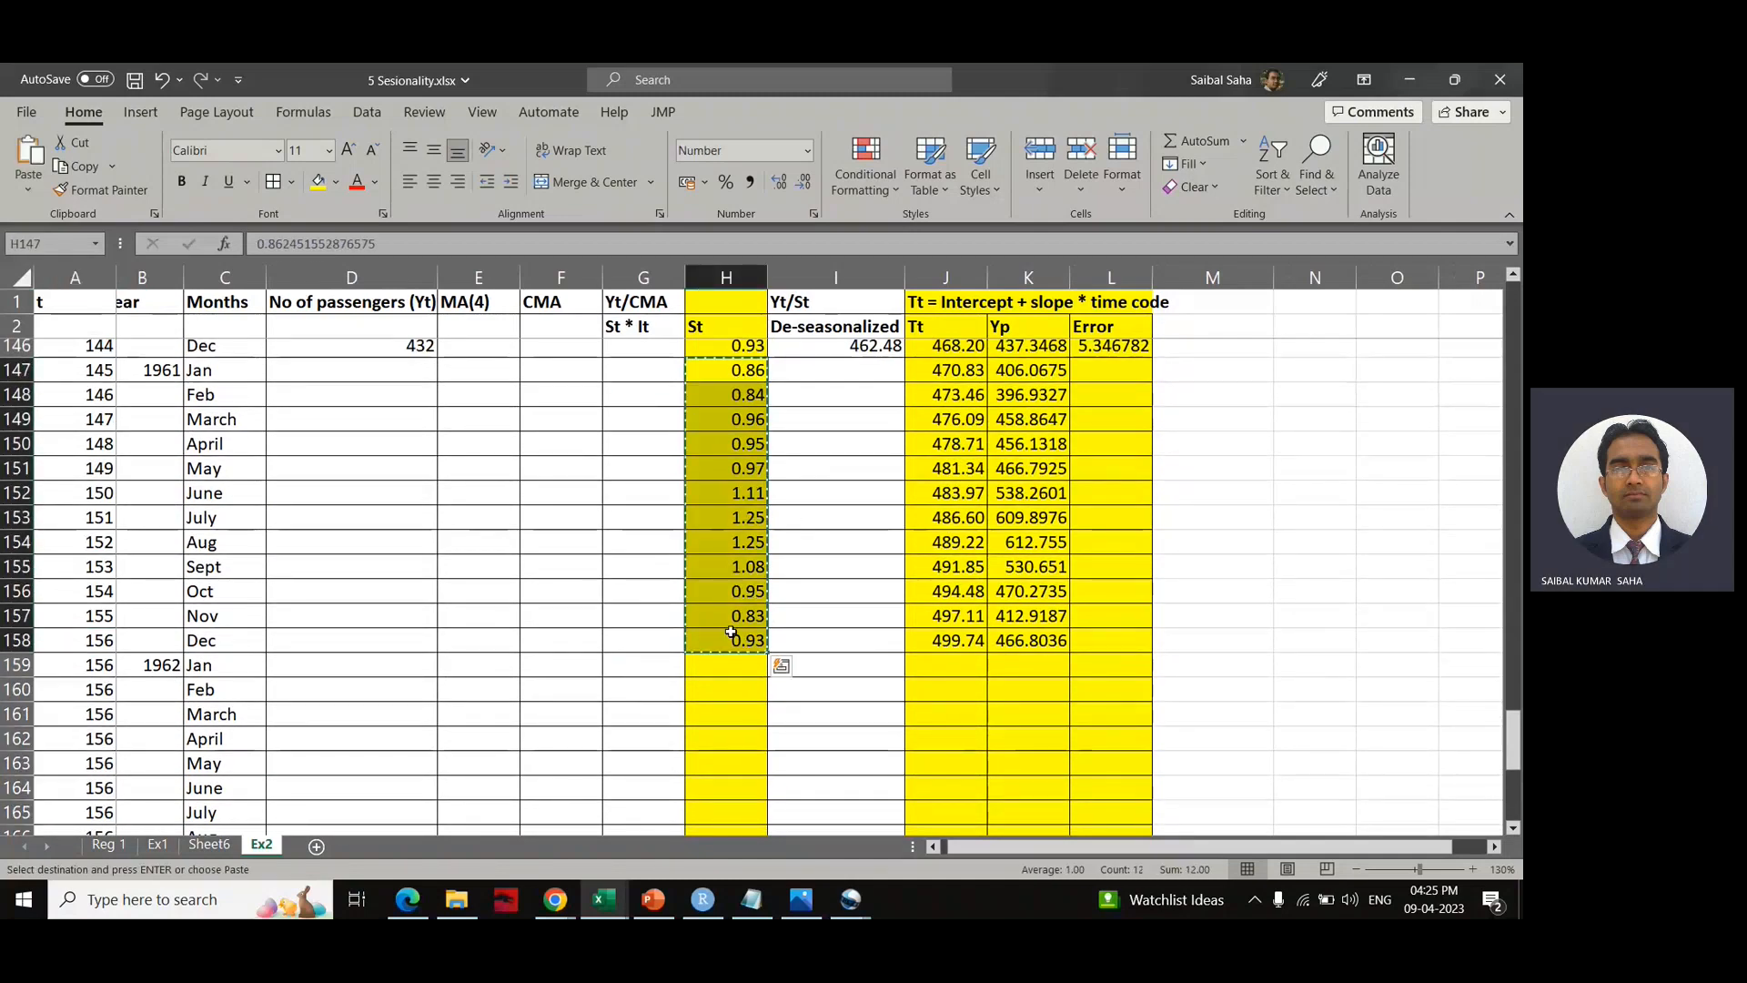
pyautogui.click(719, 665)
pyautogui.hotkey('ctrl', 'v')
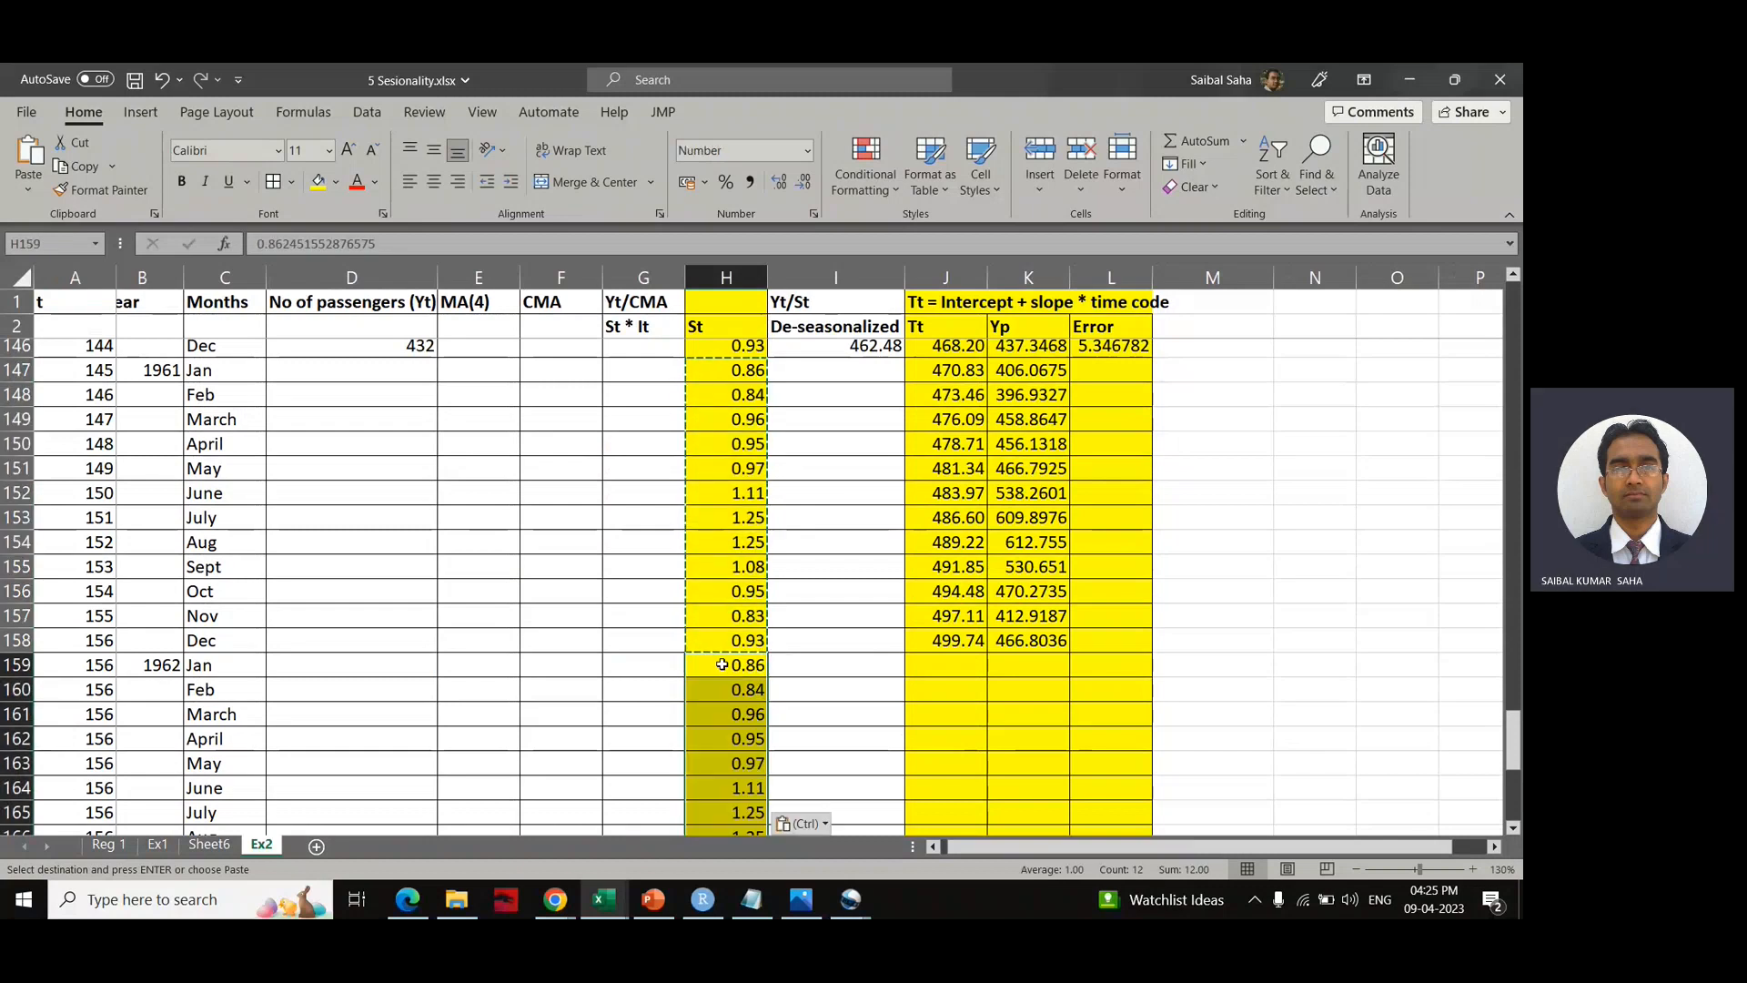
pyautogui.scroll(-5, 723, 664)
pyautogui.scroll(-2, 723, 665)
pyautogui.click(724, 480)
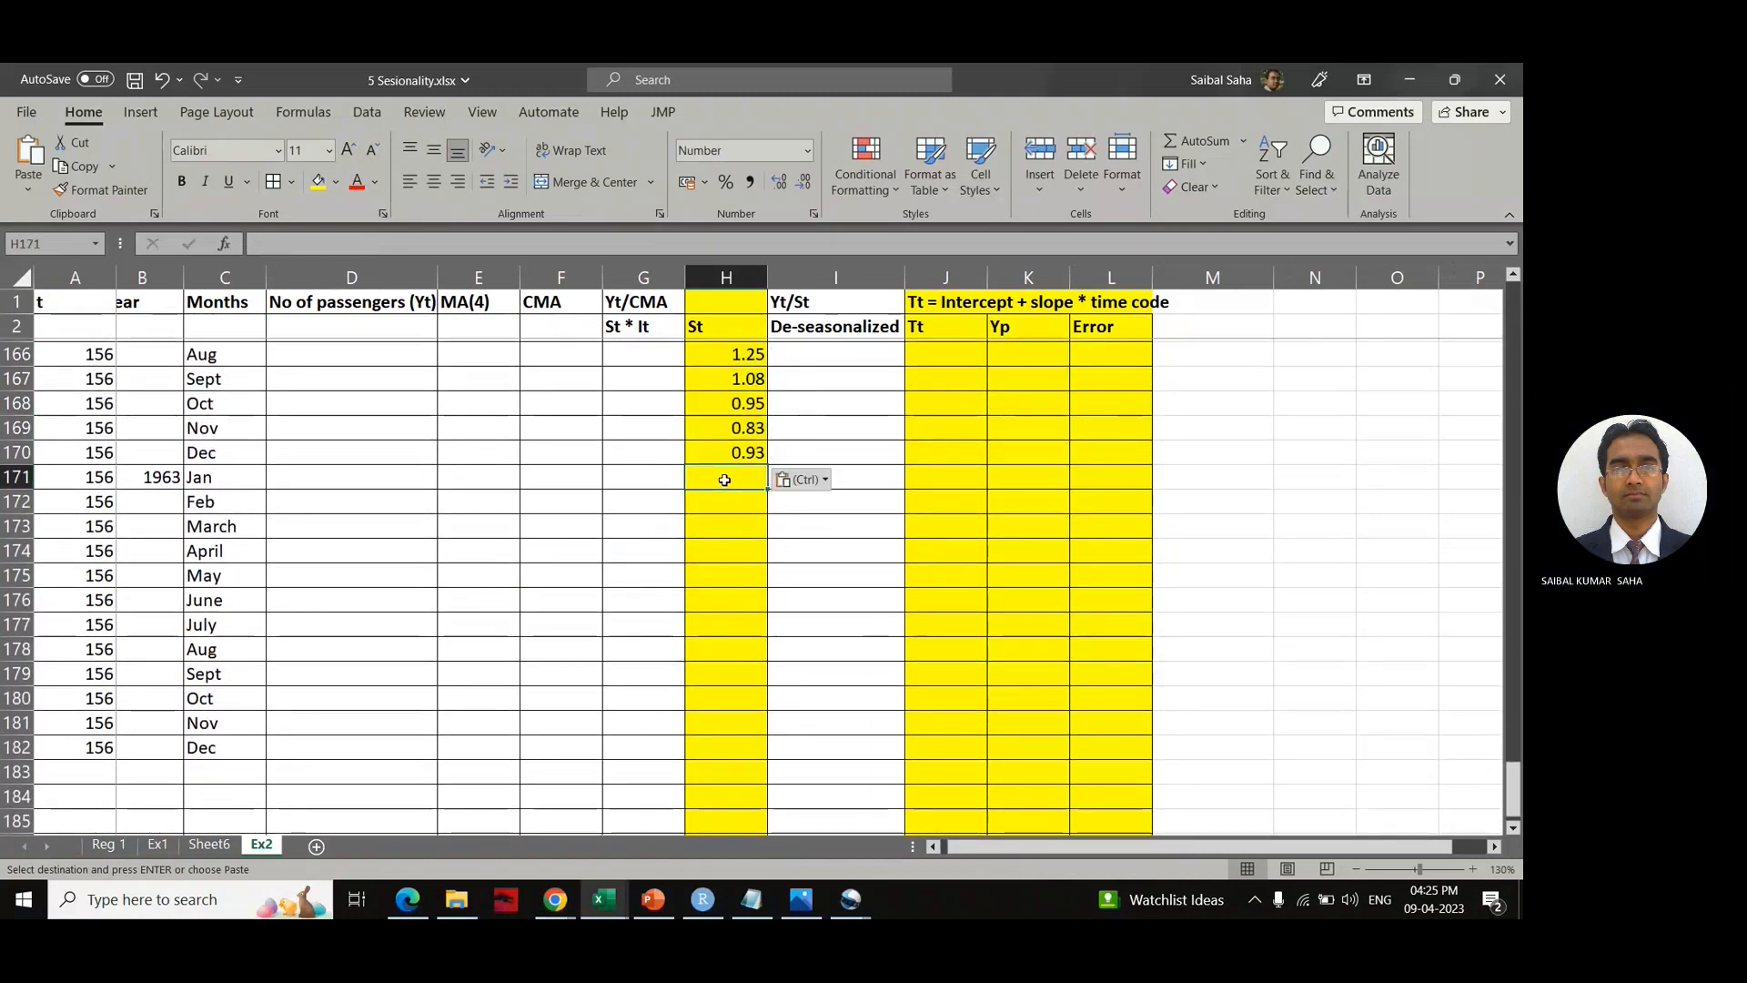
pyautogui.hotkey('ctrl', 'v')
# Step: Fill the Tt and Yp formulas from row 158 down through the December 1963 row
pyautogui.scroll(5, 910, 464)
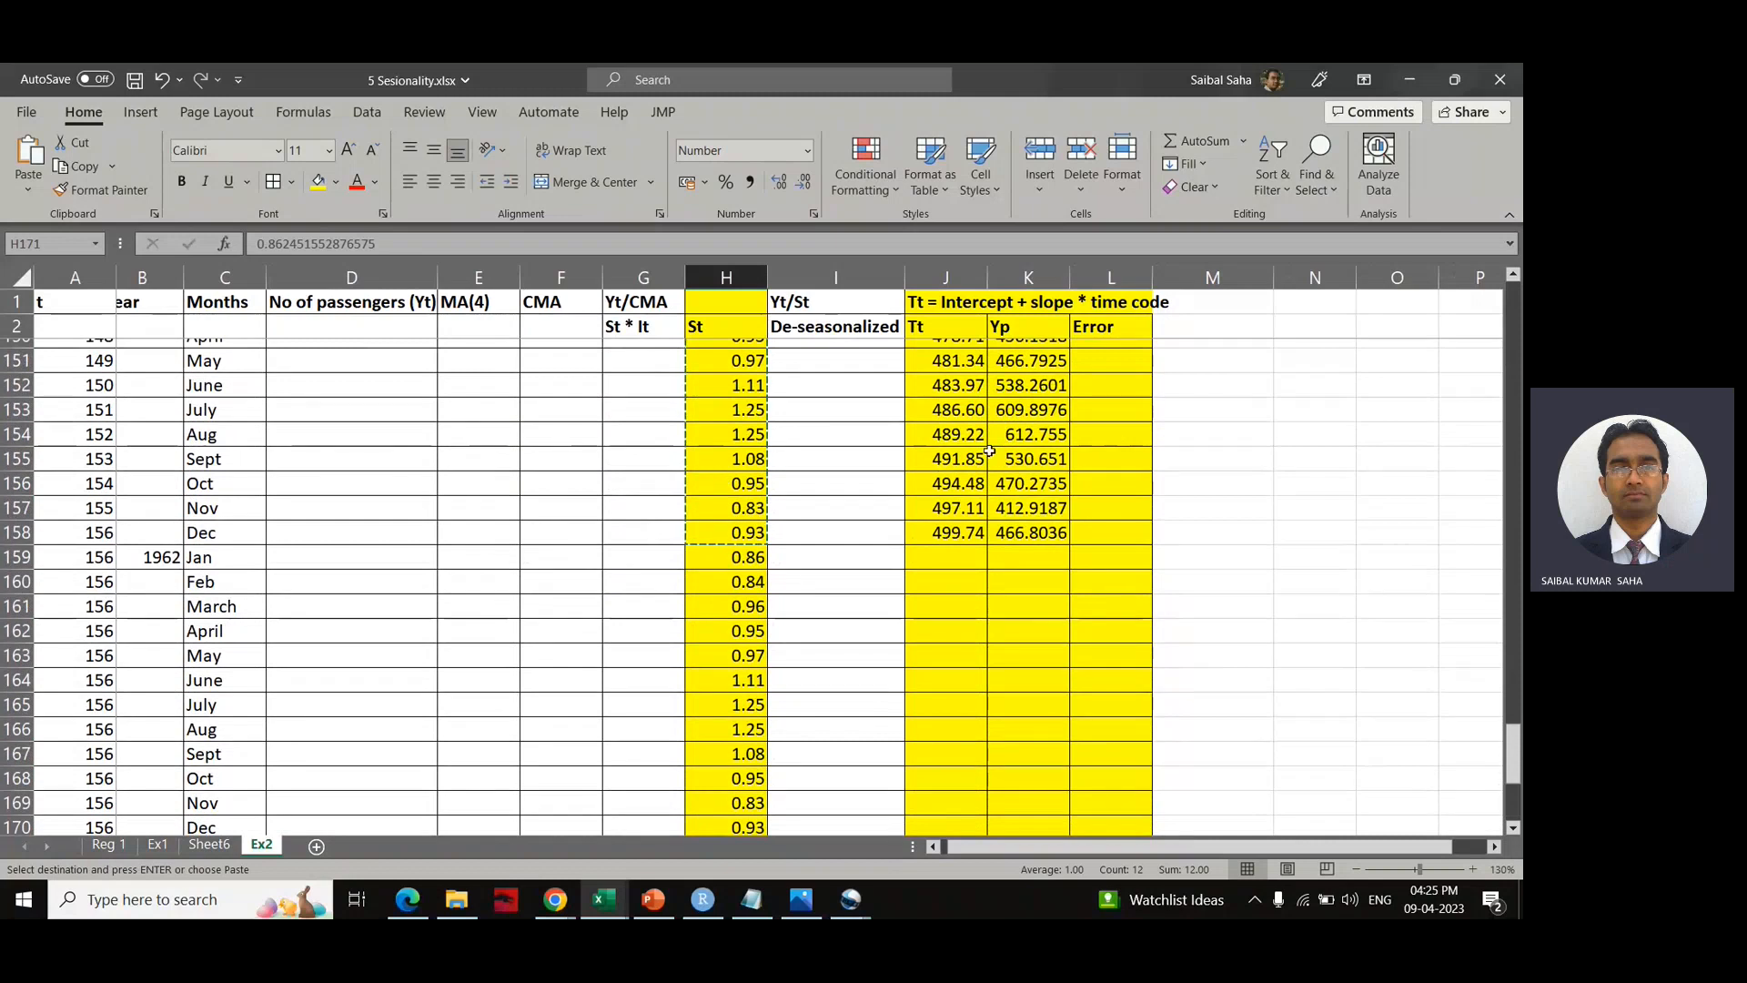
pyautogui.click(944, 533)
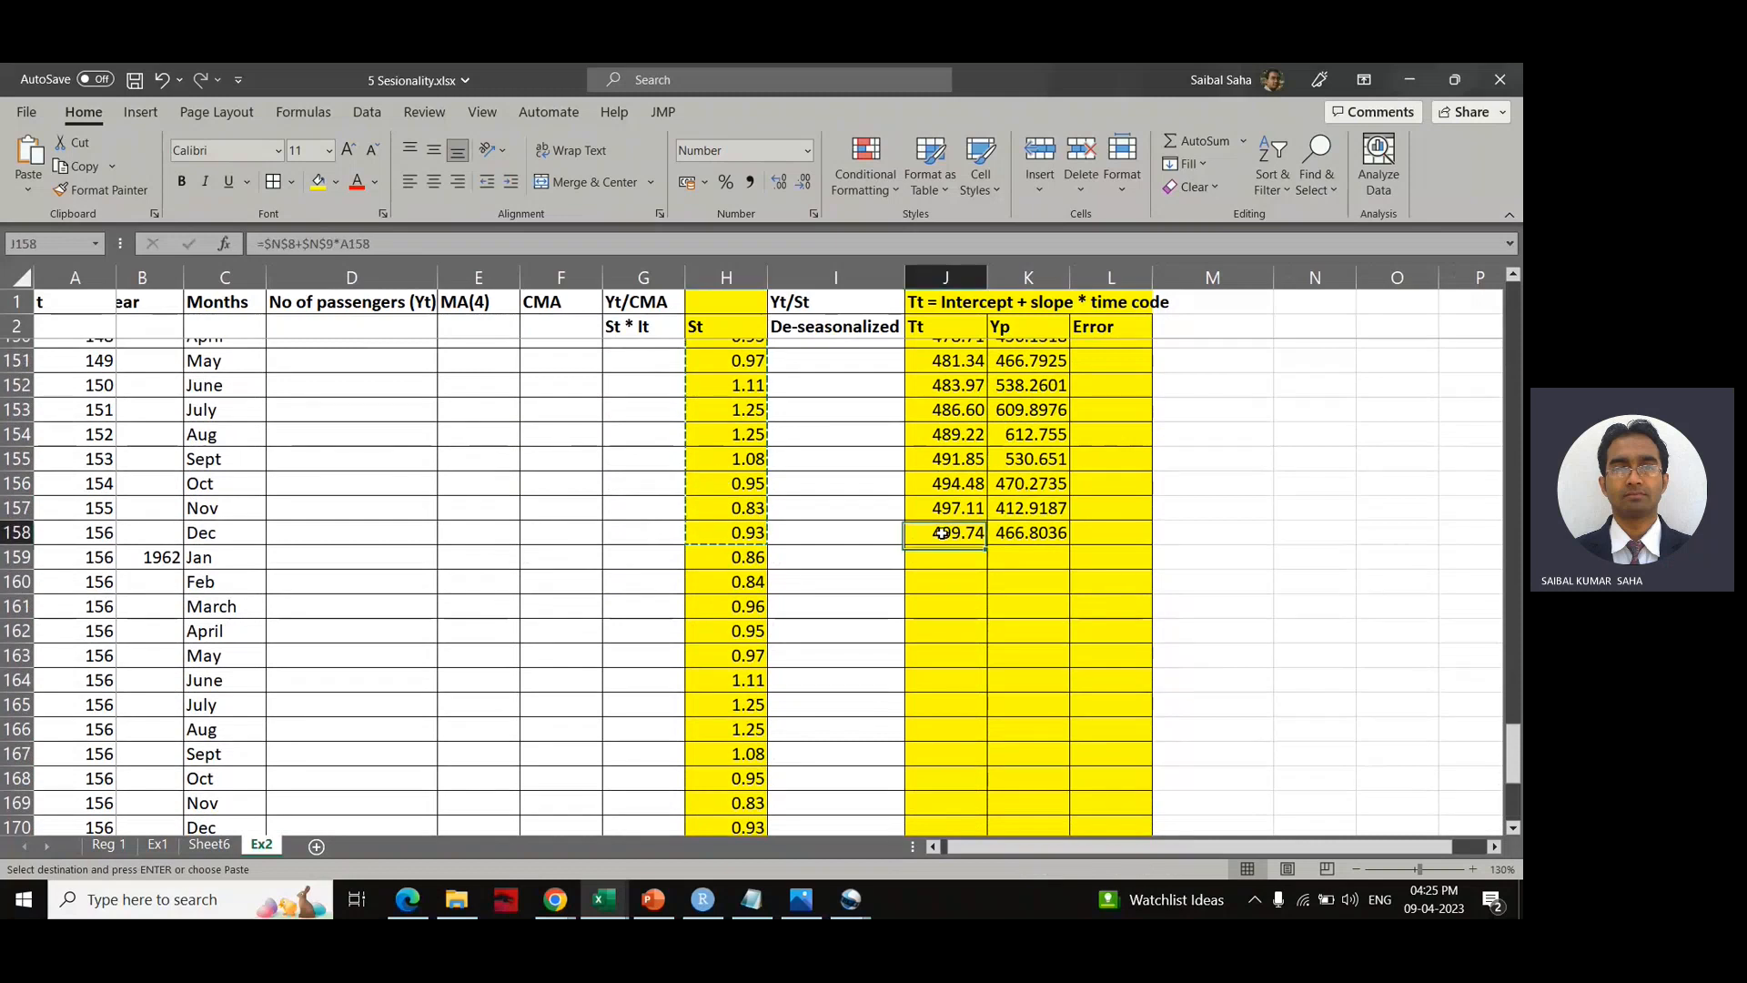
pyautogui.doubleClick(988, 548)
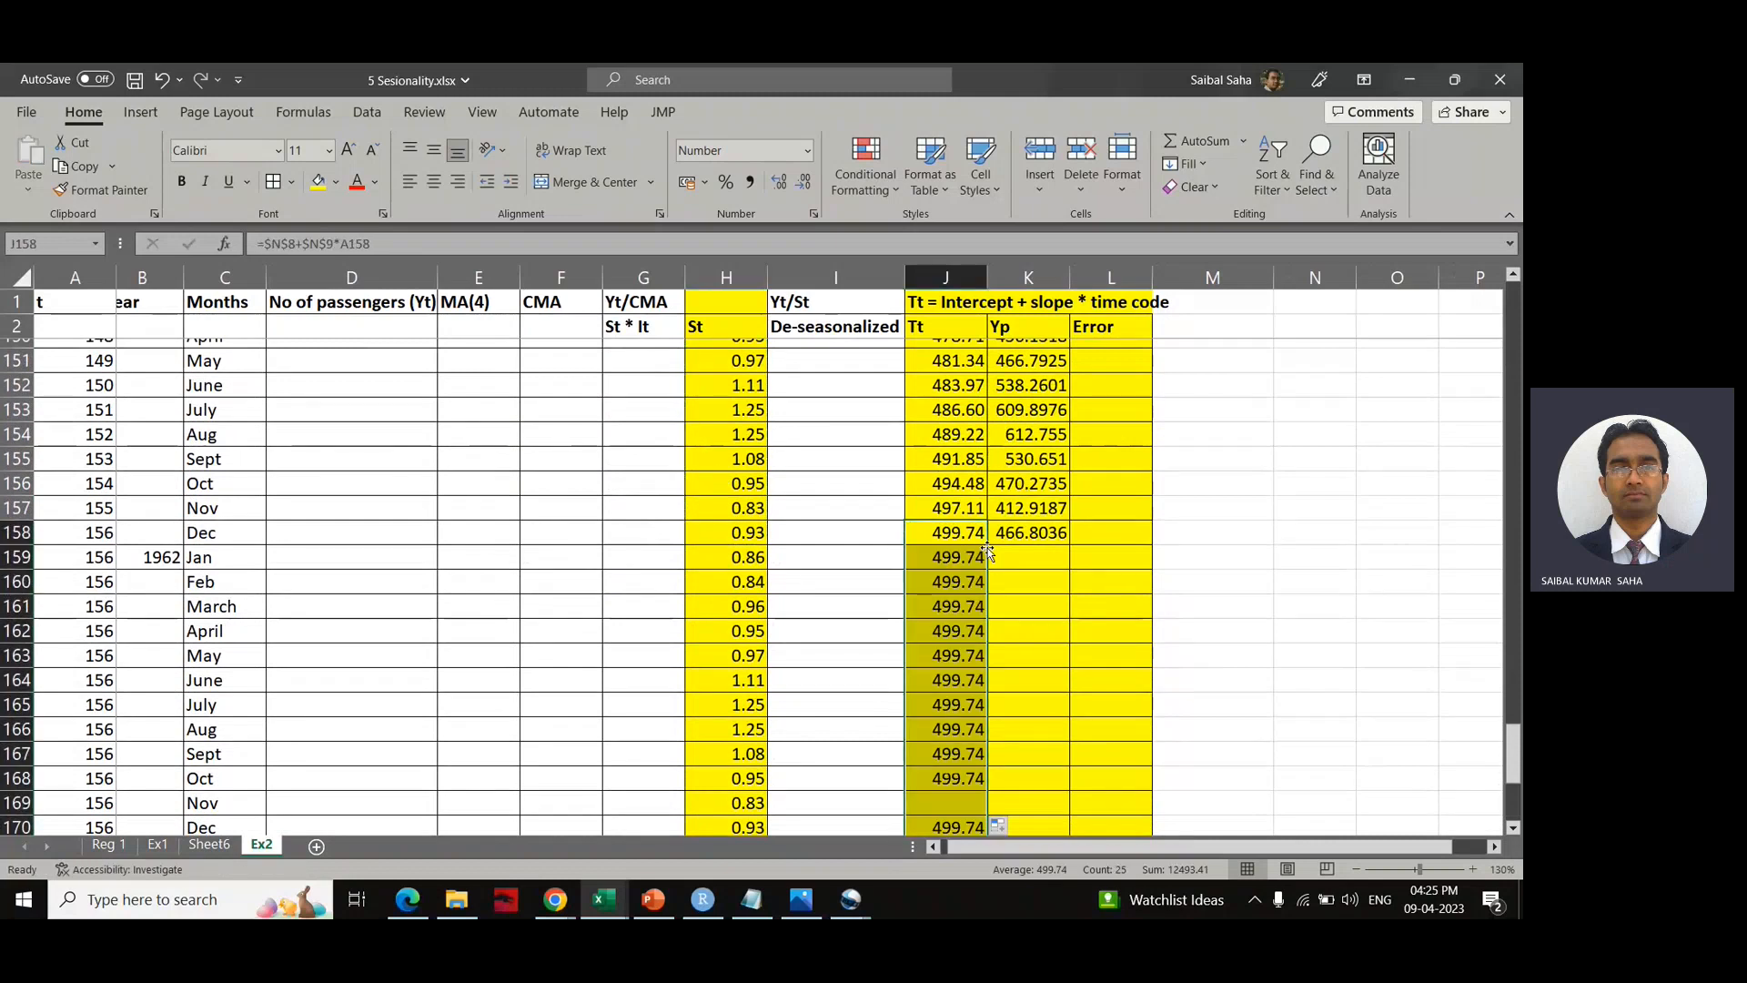
pyautogui.click(1046, 529)
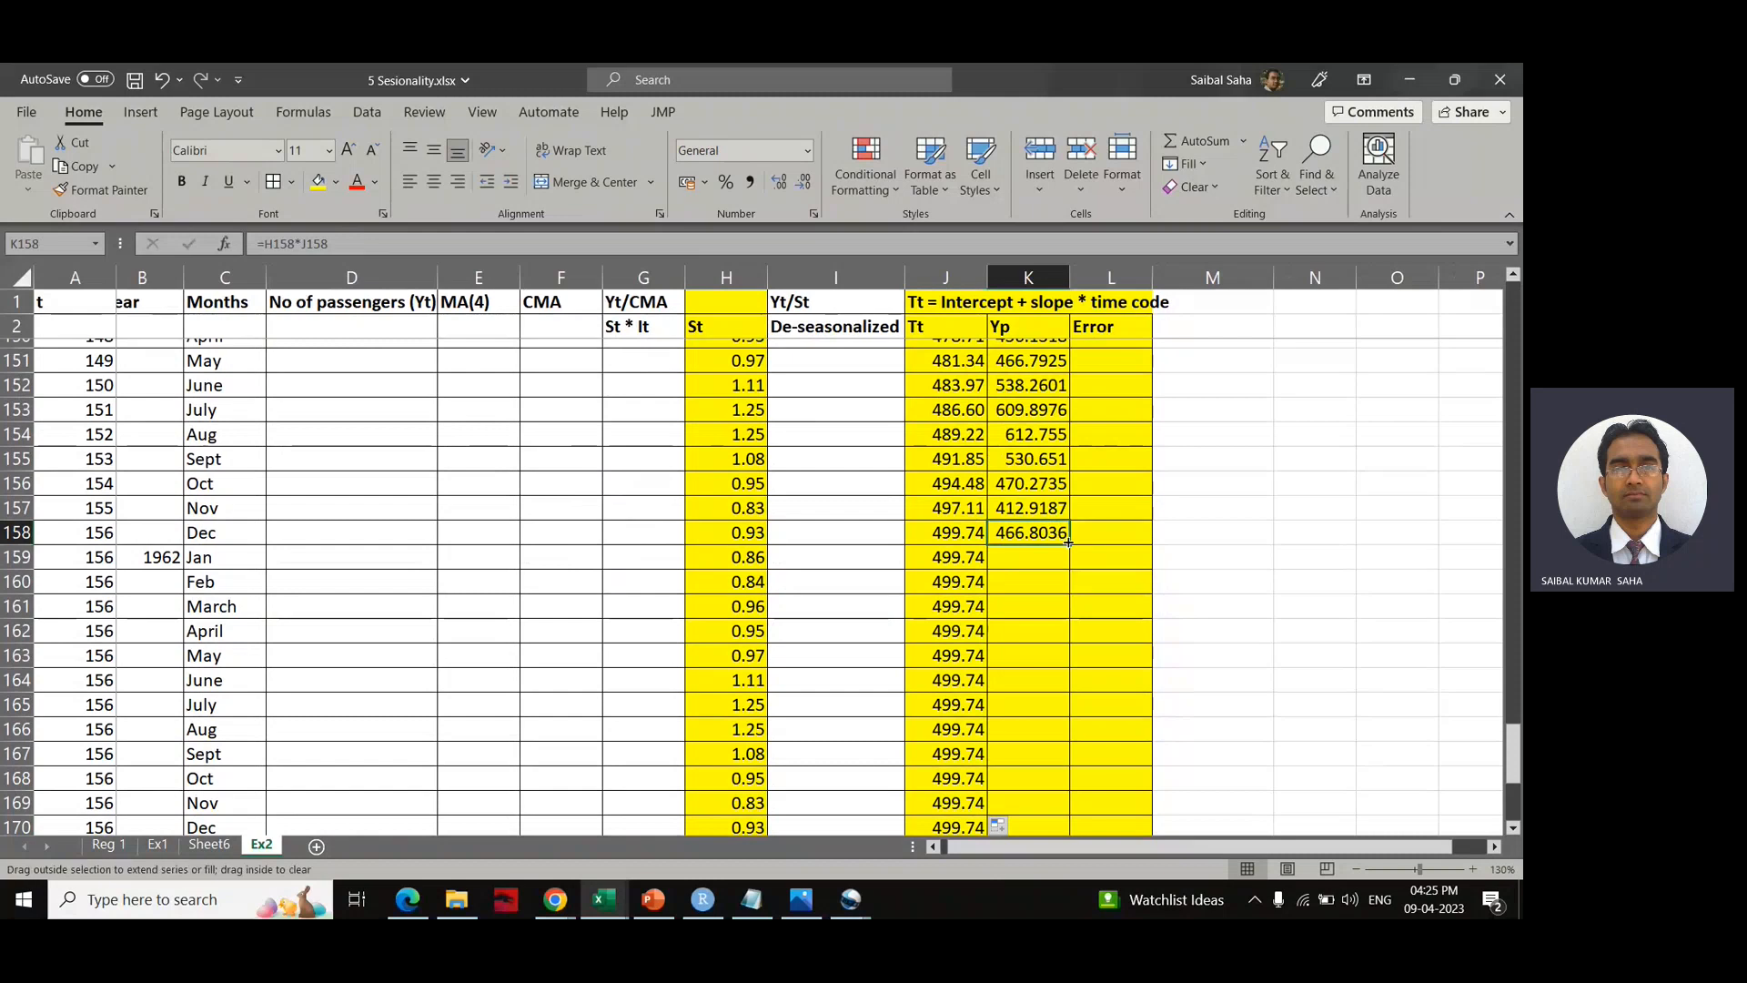
pyautogui.doubleClick(1067, 542)
pyautogui.scroll(-6, 1068, 543)
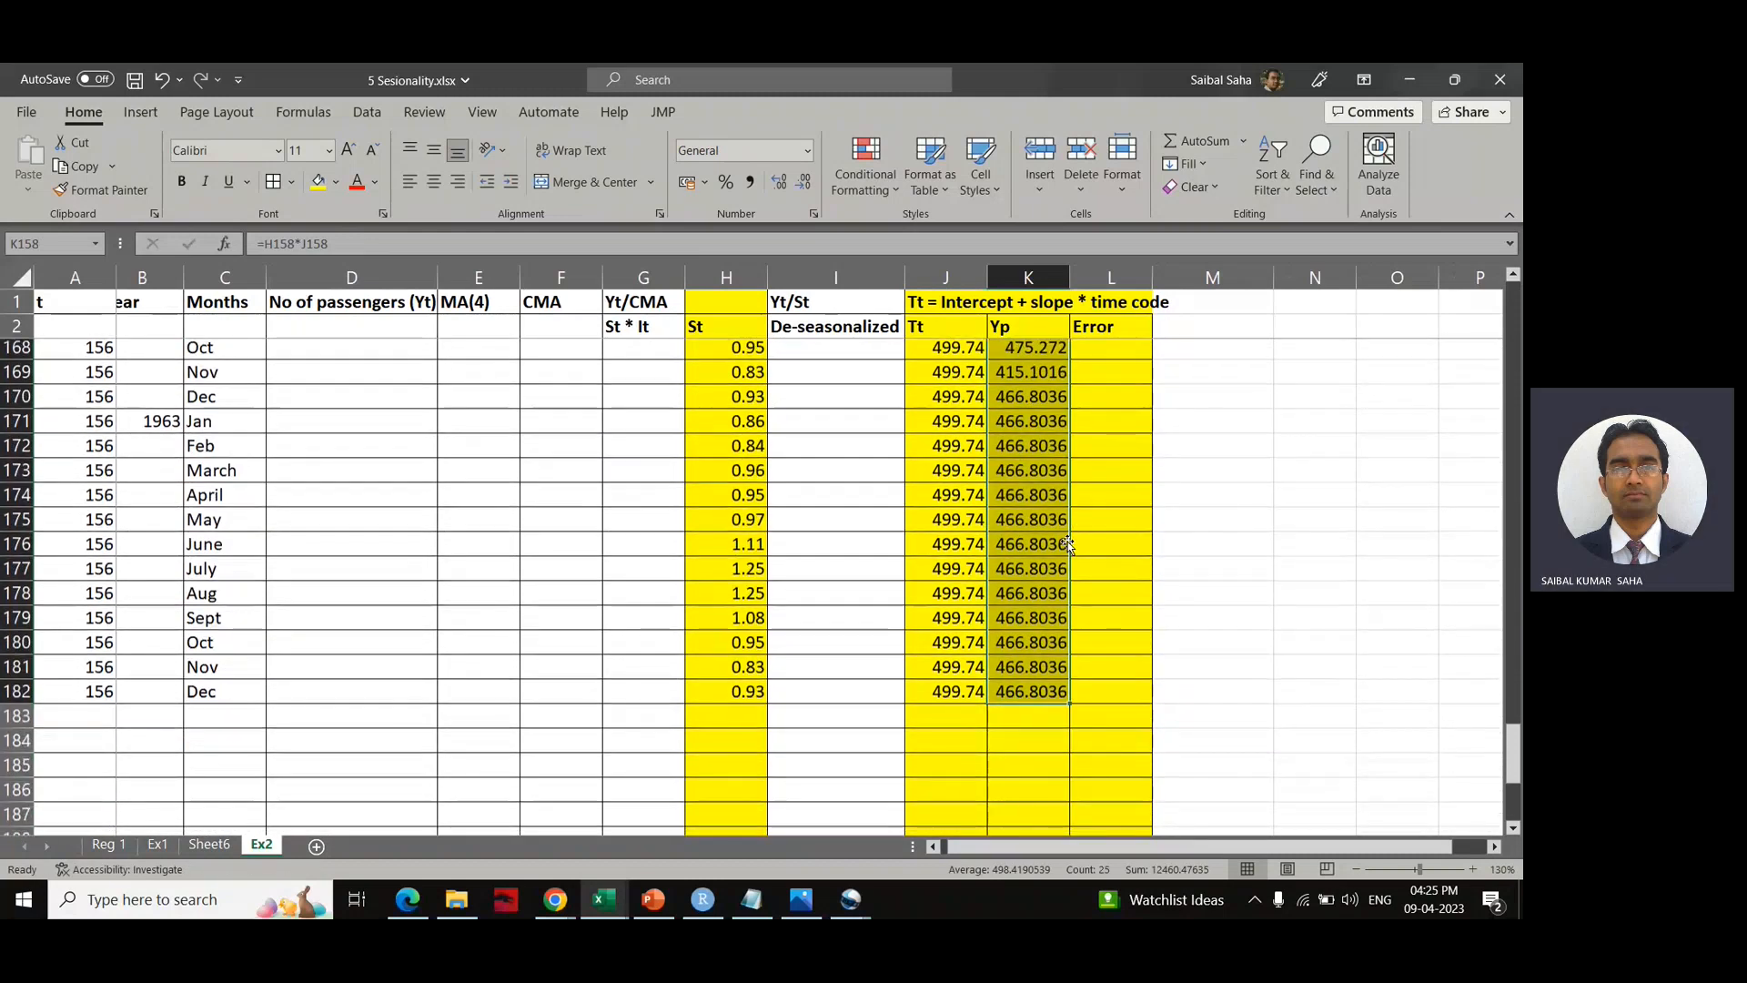
pyautogui.scroll(1, 1067, 542)
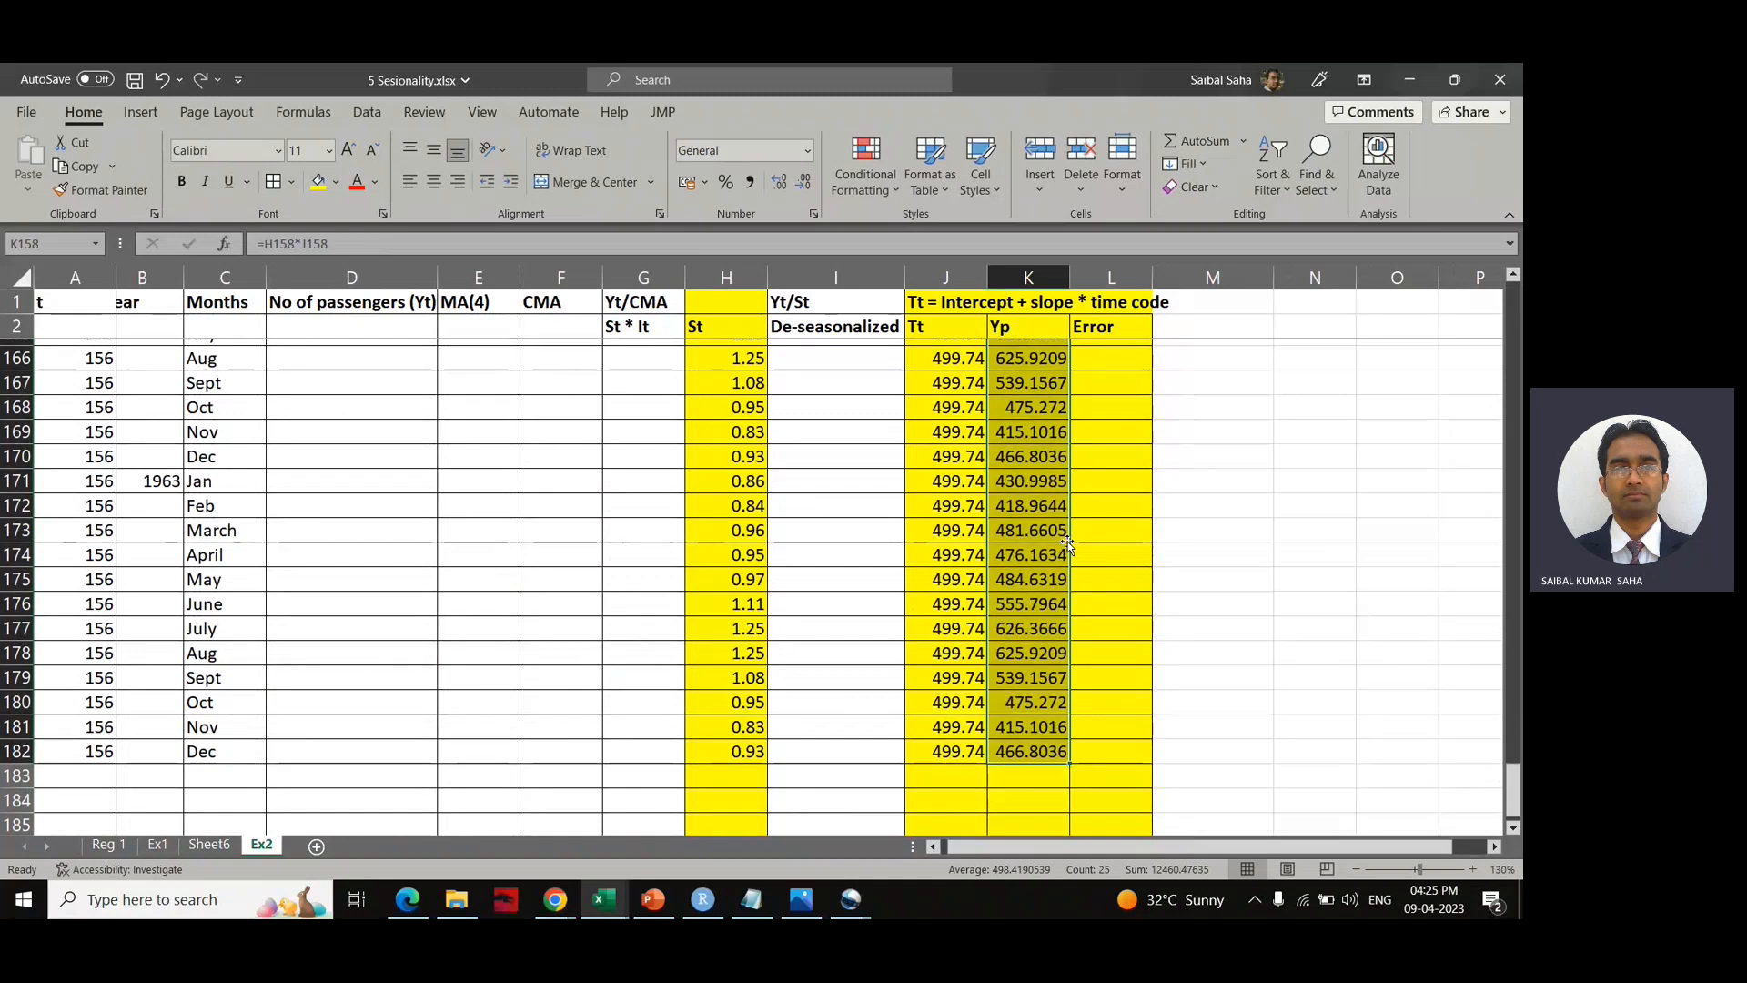
# Step: Save the workbook and return to the start of the data
pyautogui.click(1177, 606)
pyautogui.hotkey('ctrl', 's')
pyautogui.scroll(20, 1176, 606)
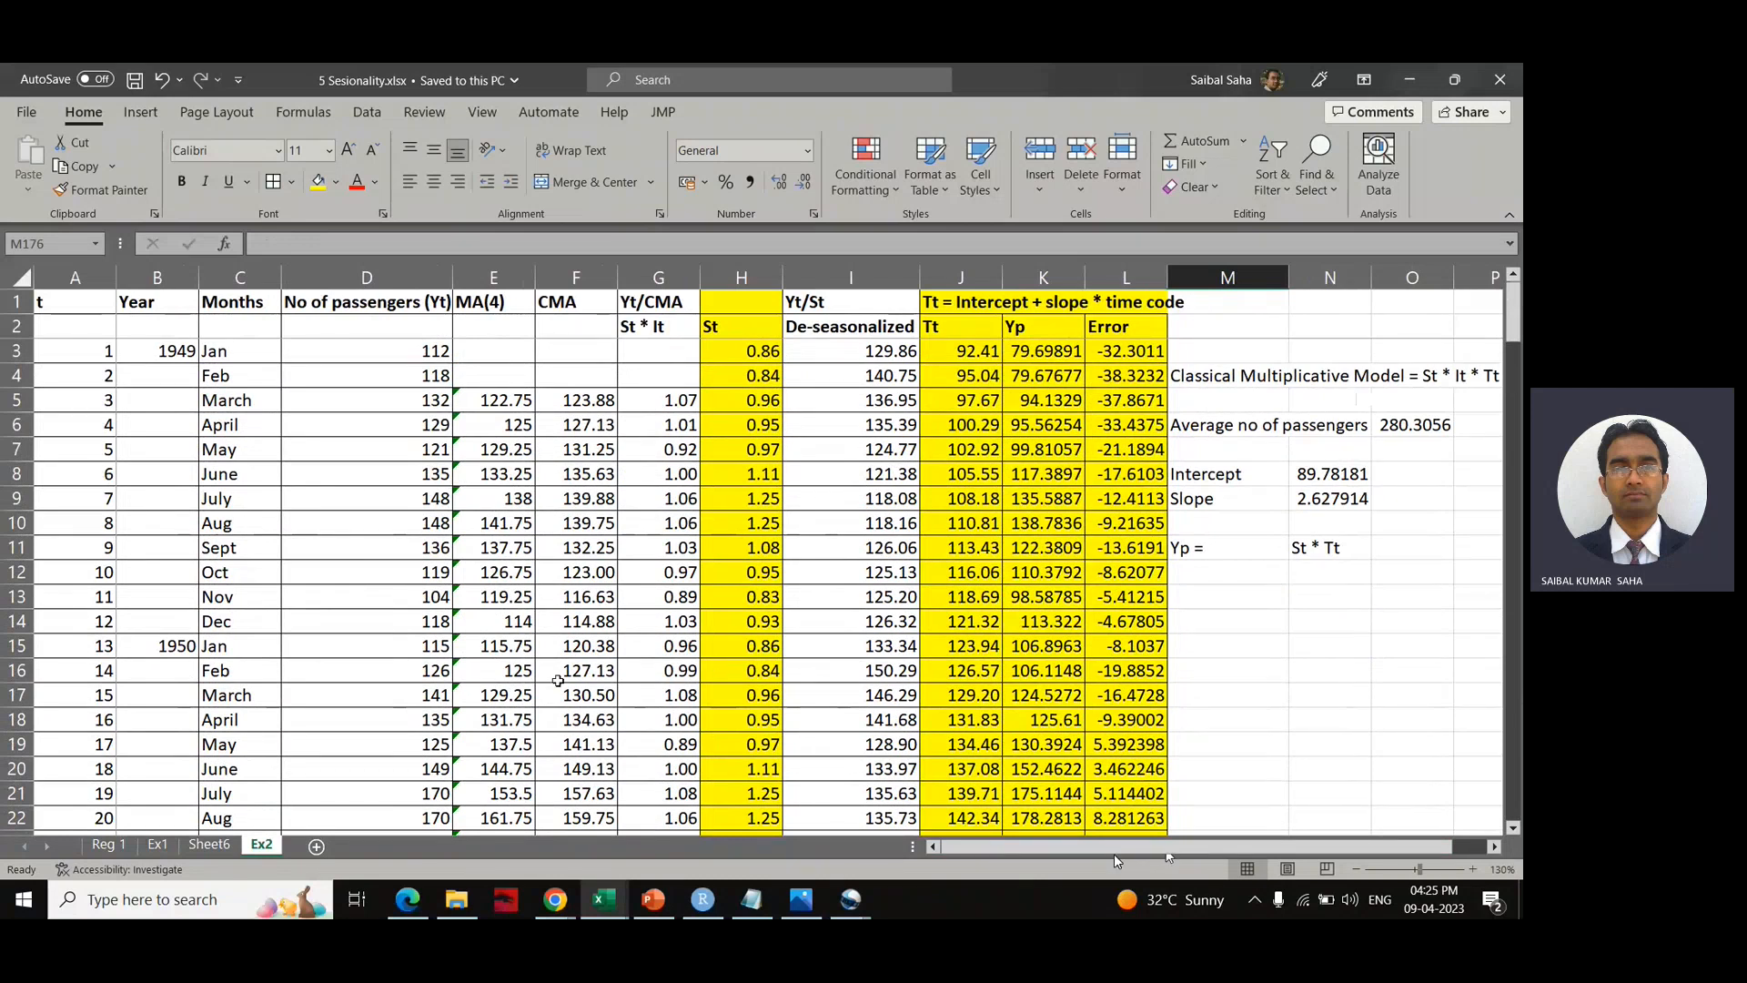
# Step: Insert a line chart based on the t and No of passengers (Yt) columns
pyautogui.click(396, 274)
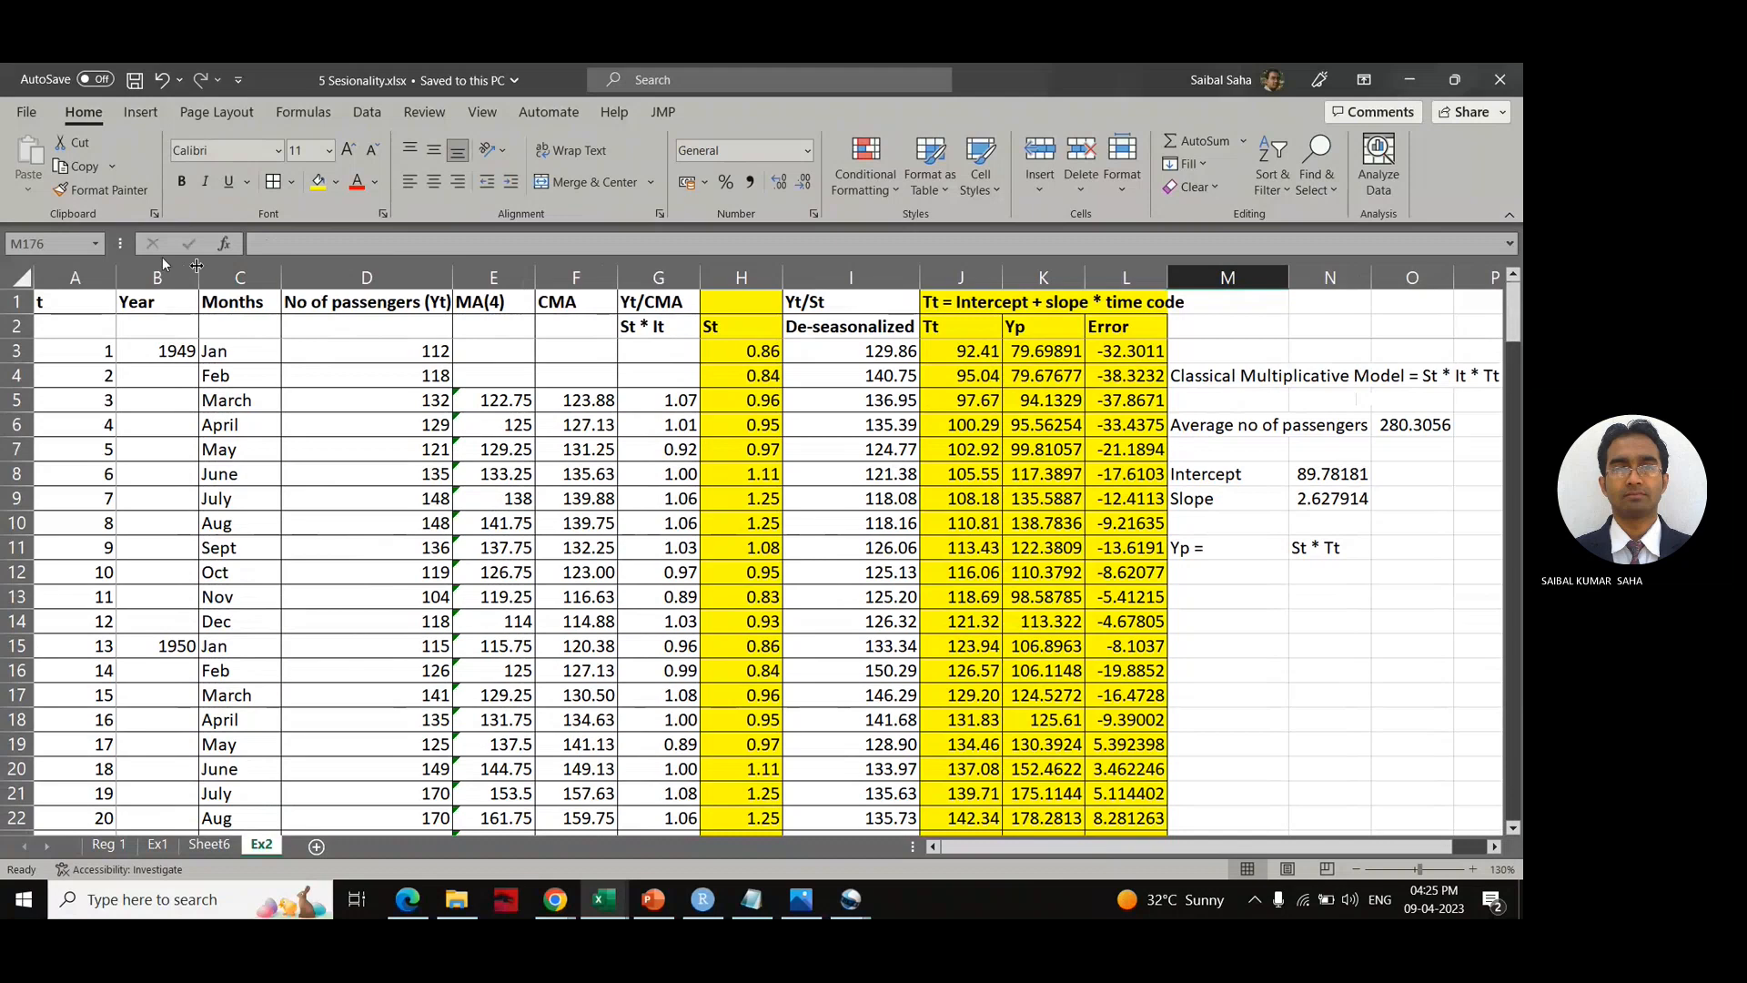
pyautogui.click(102, 269)
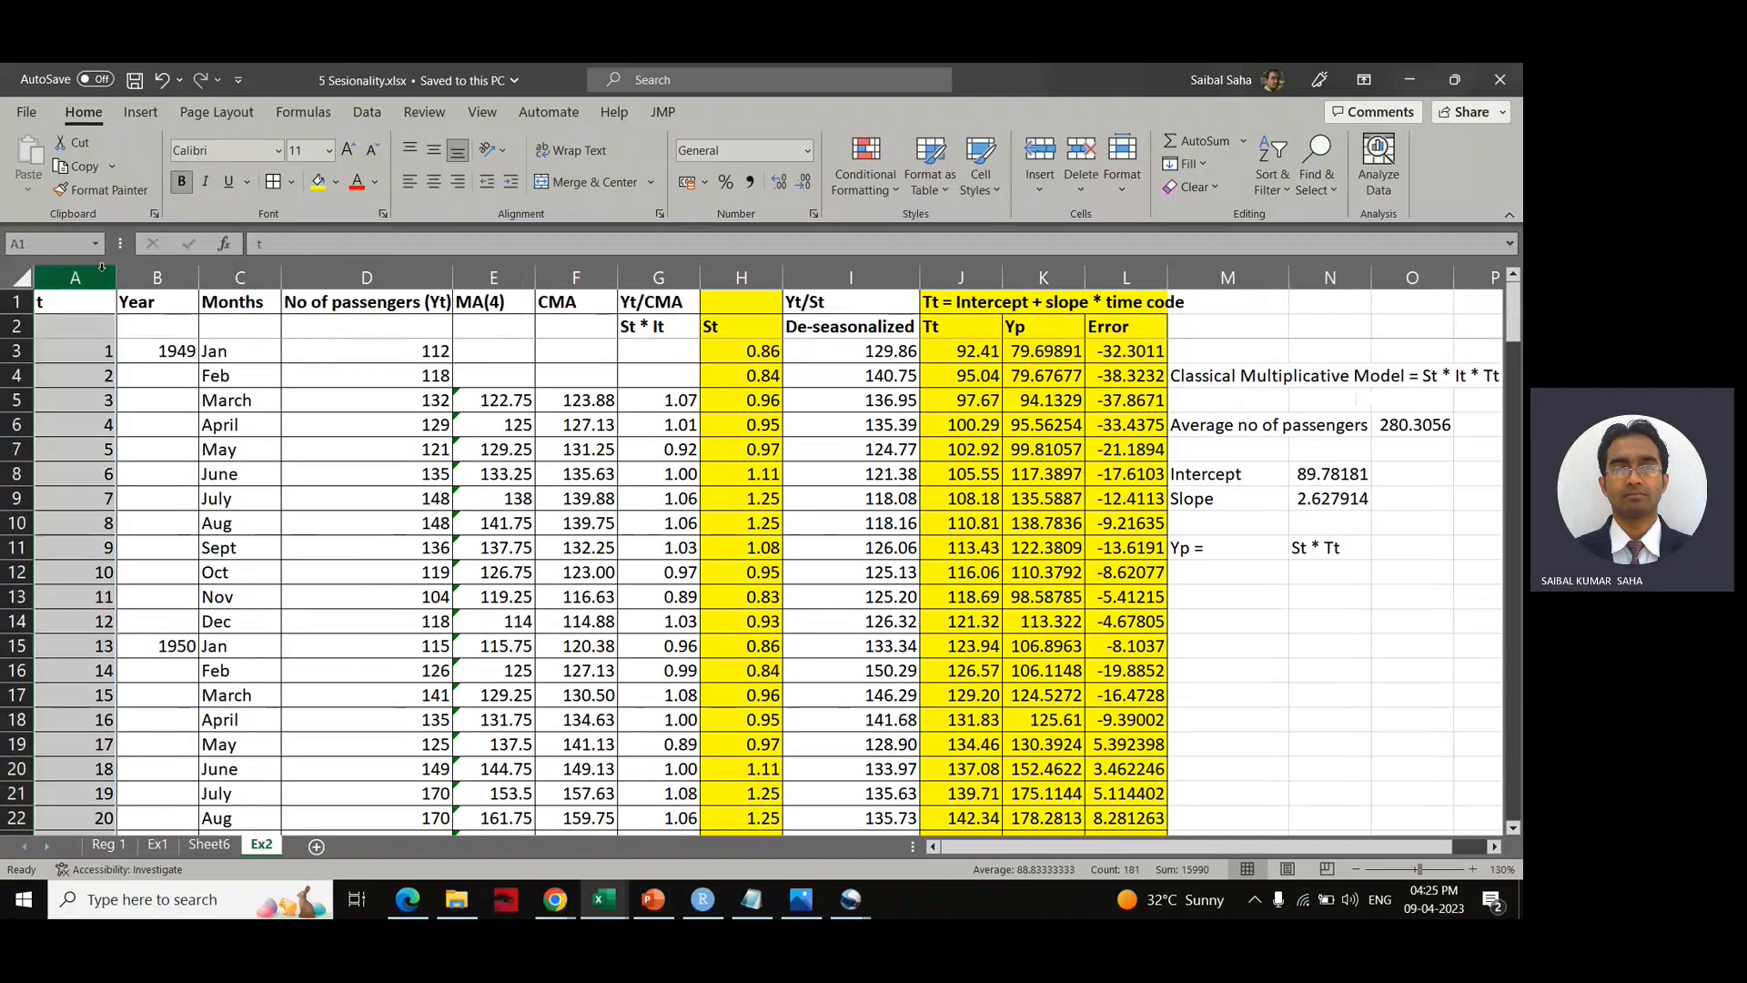
pyautogui.keyDown('ctrl'); pyautogui.click(366, 277); pyautogui.keyUp('ctrl')
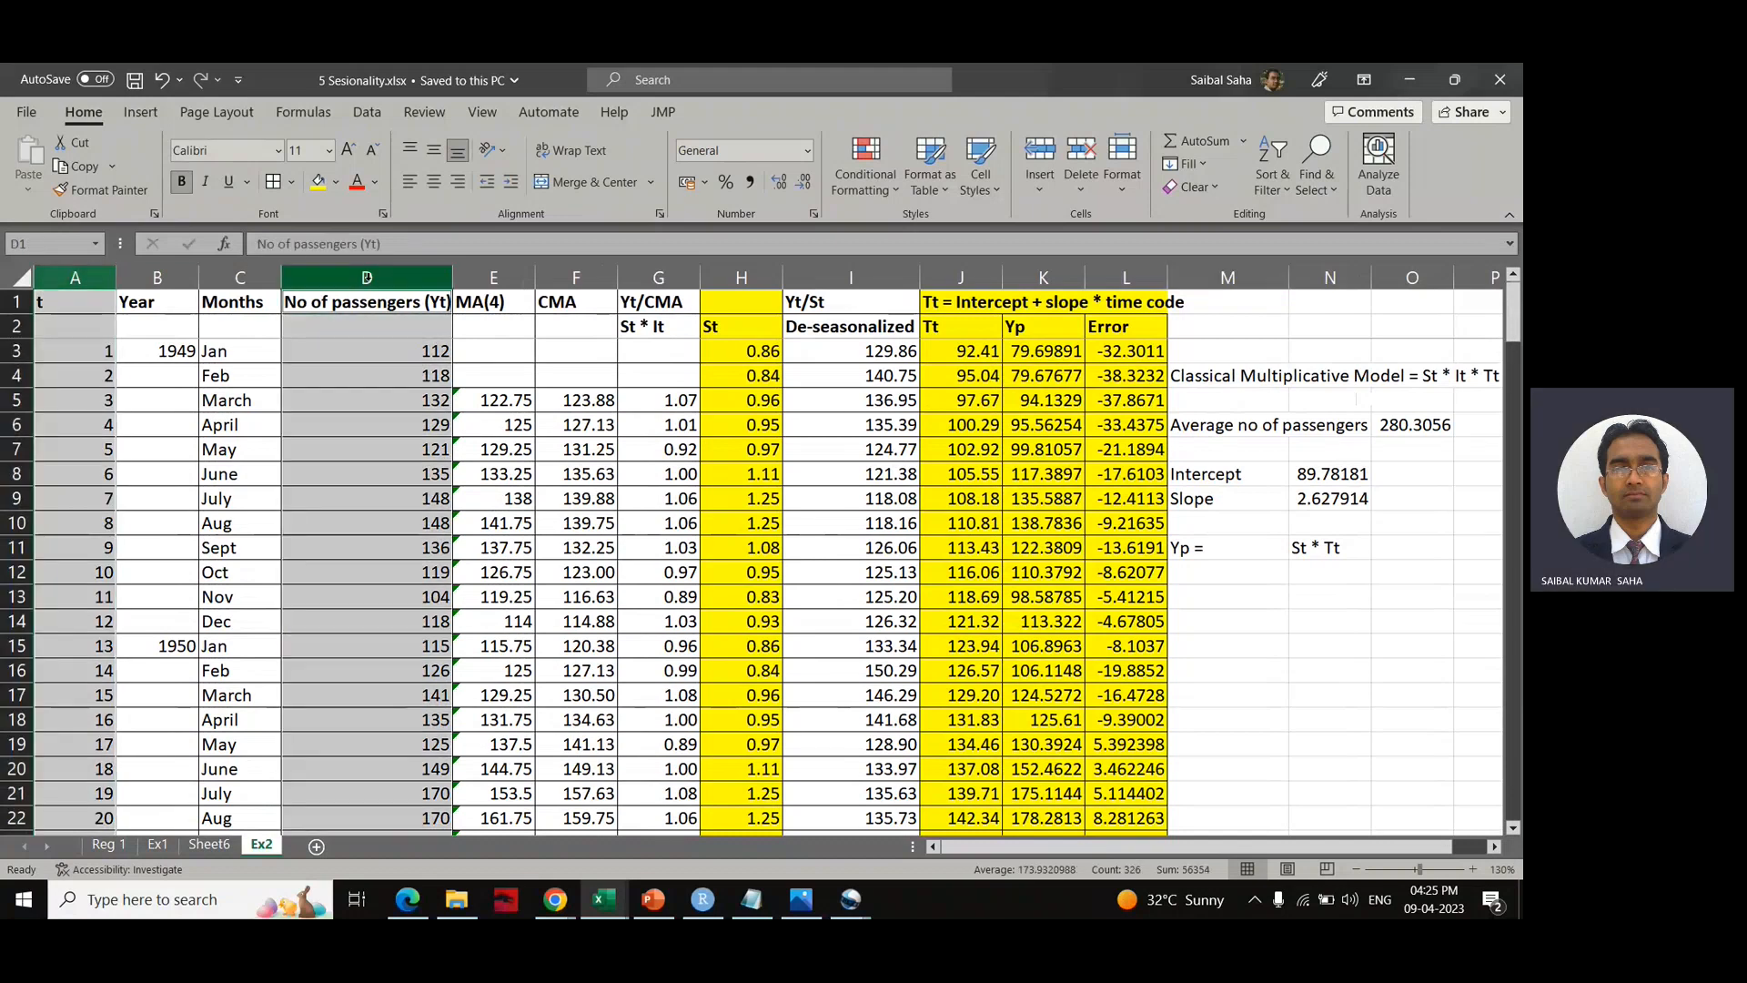
pyautogui.click(139, 114)
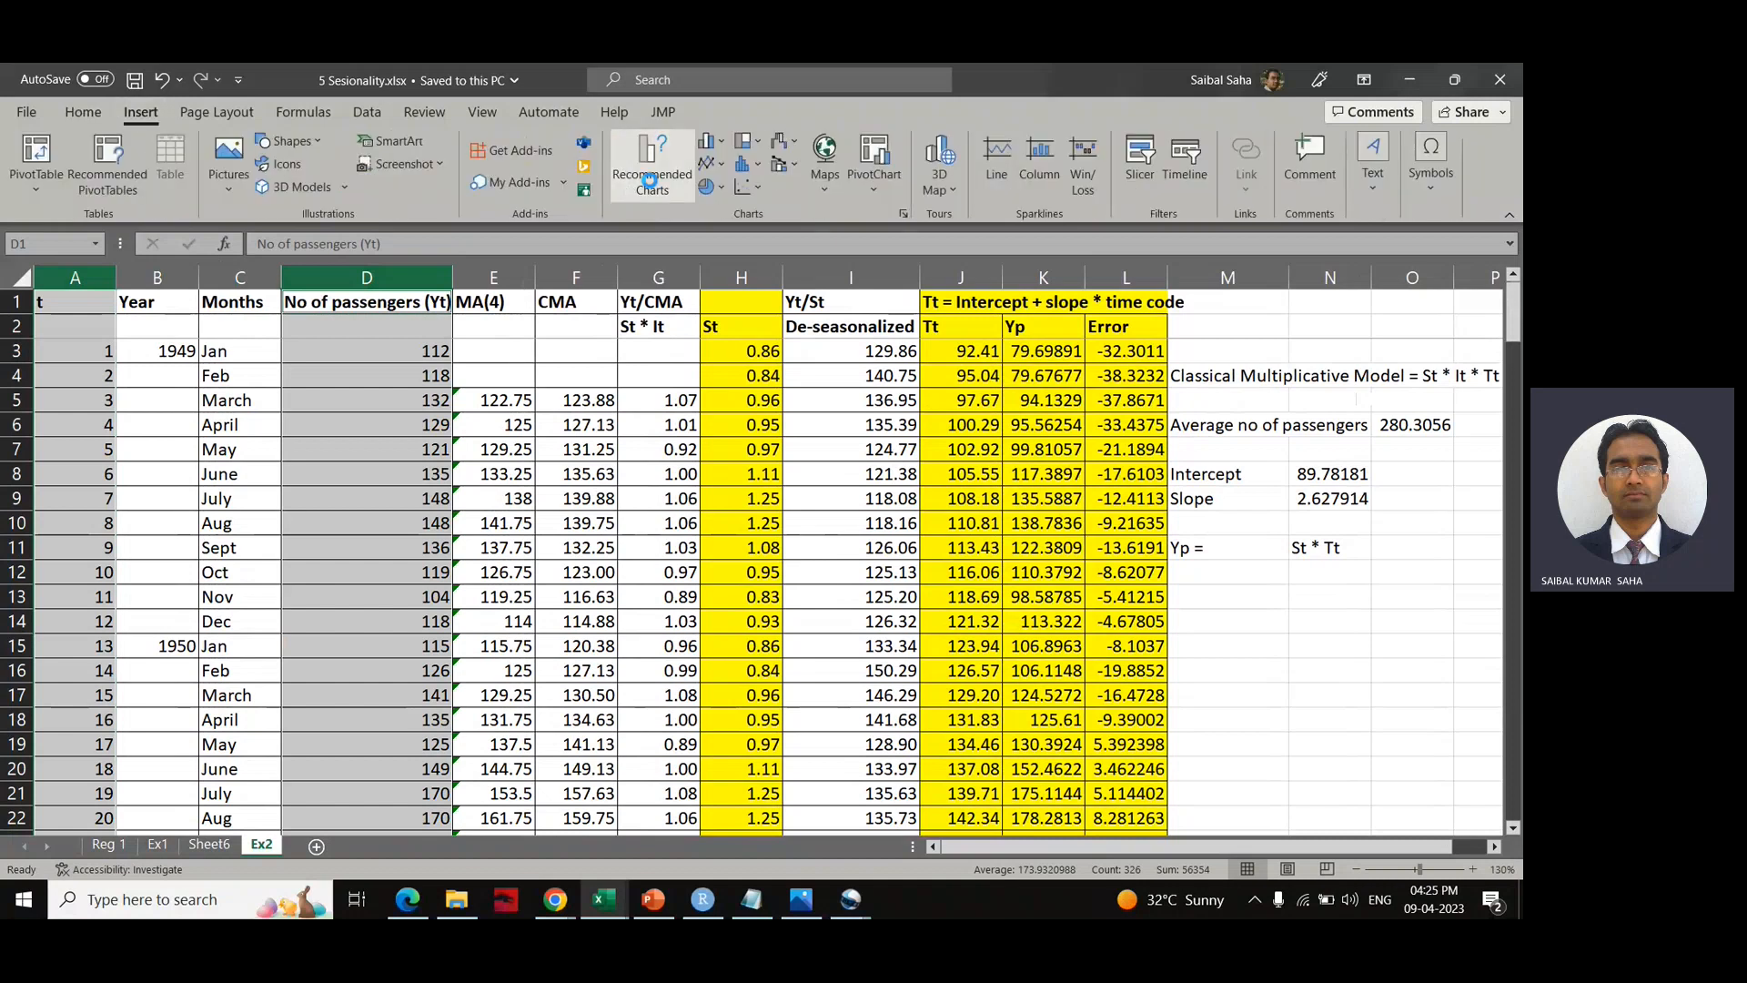
pyautogui.click(652, 173)
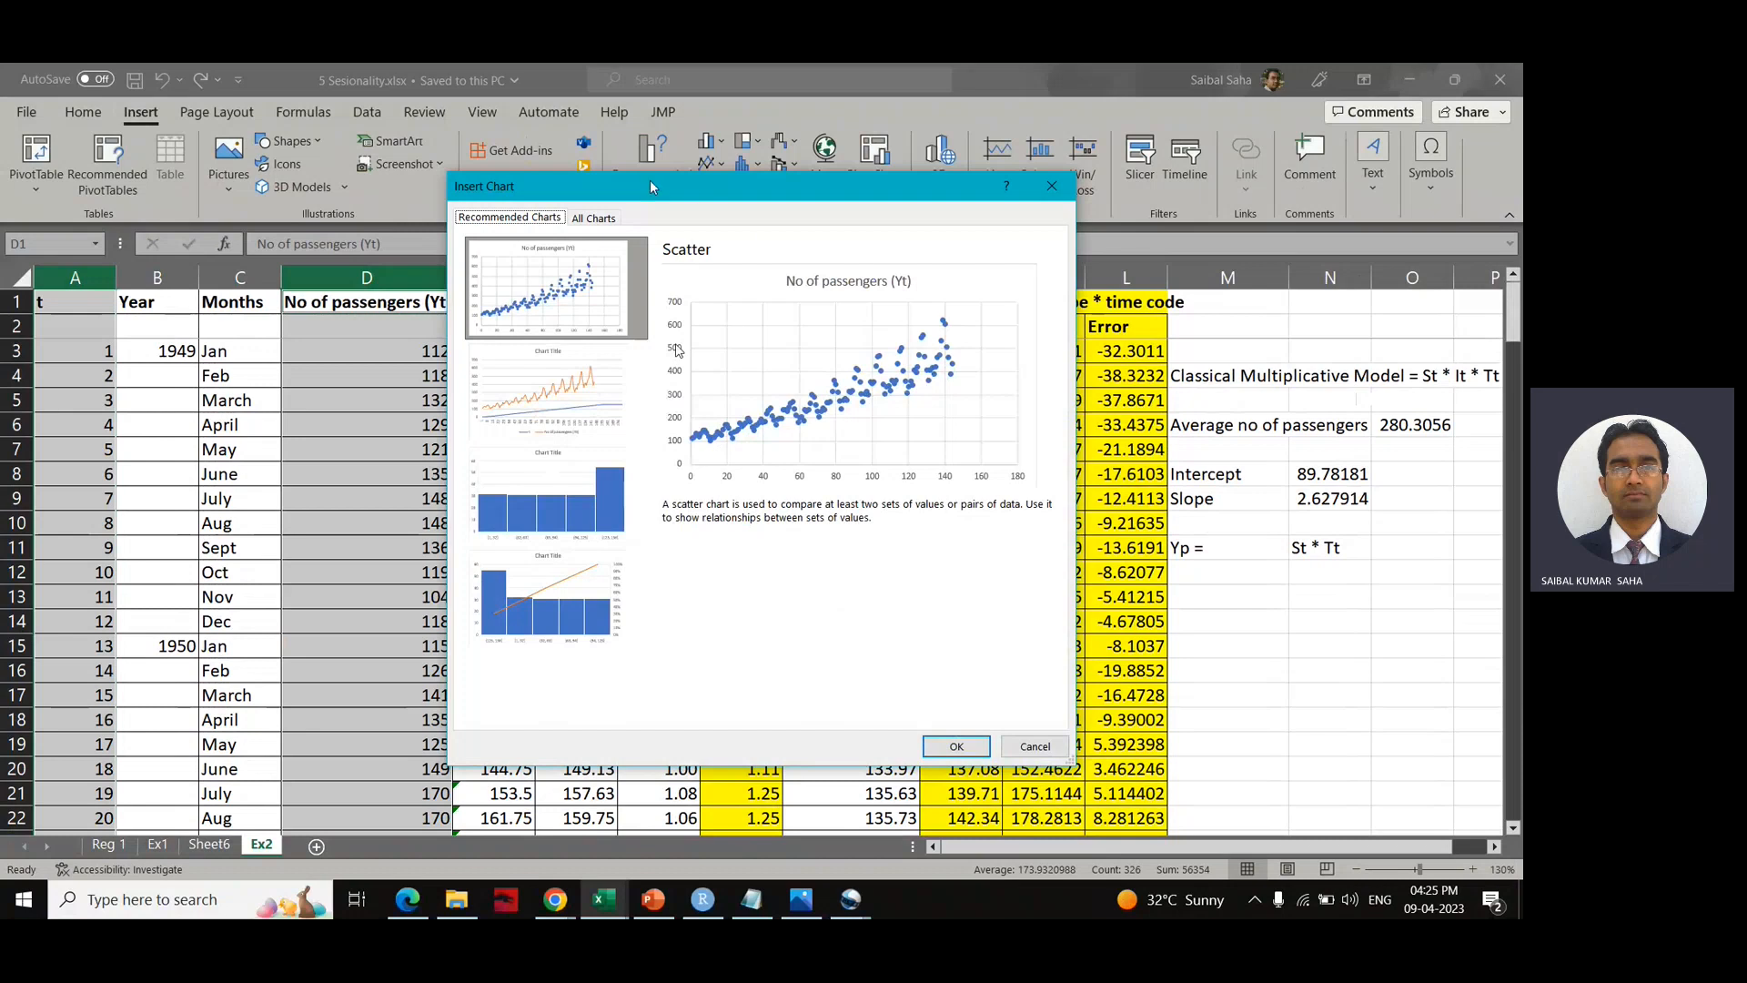
pyautogui.click(549, 403)
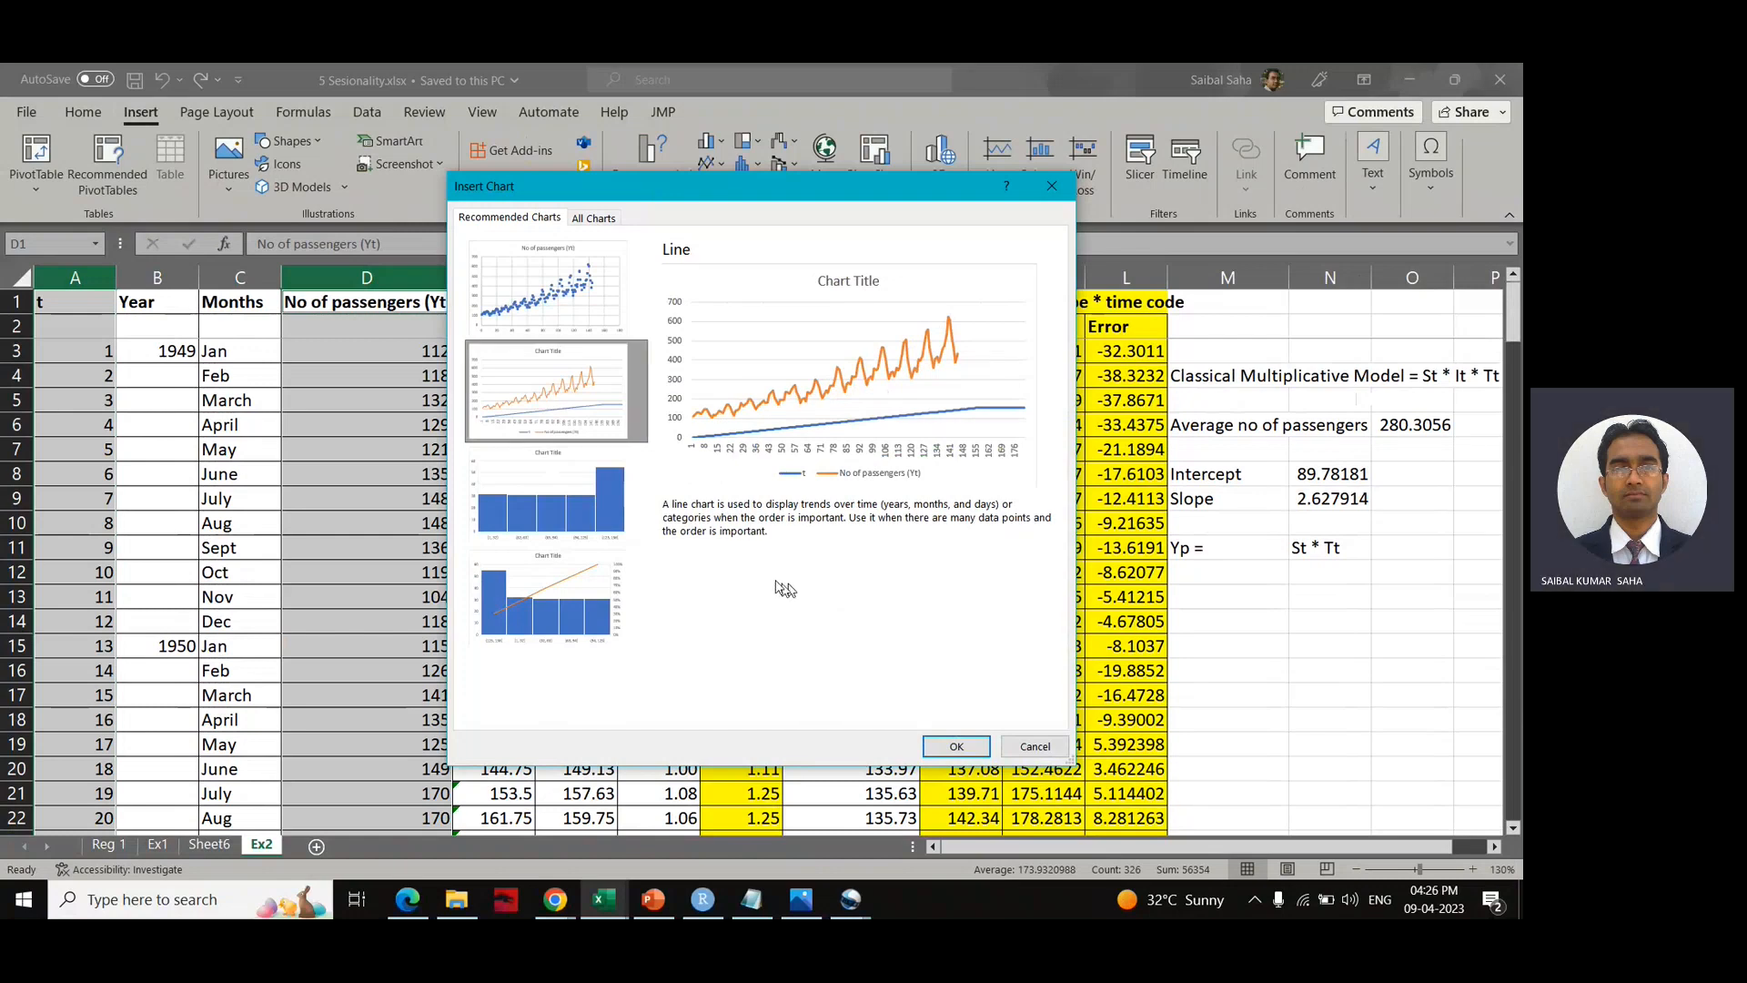
pyautogui.click(599, 220)
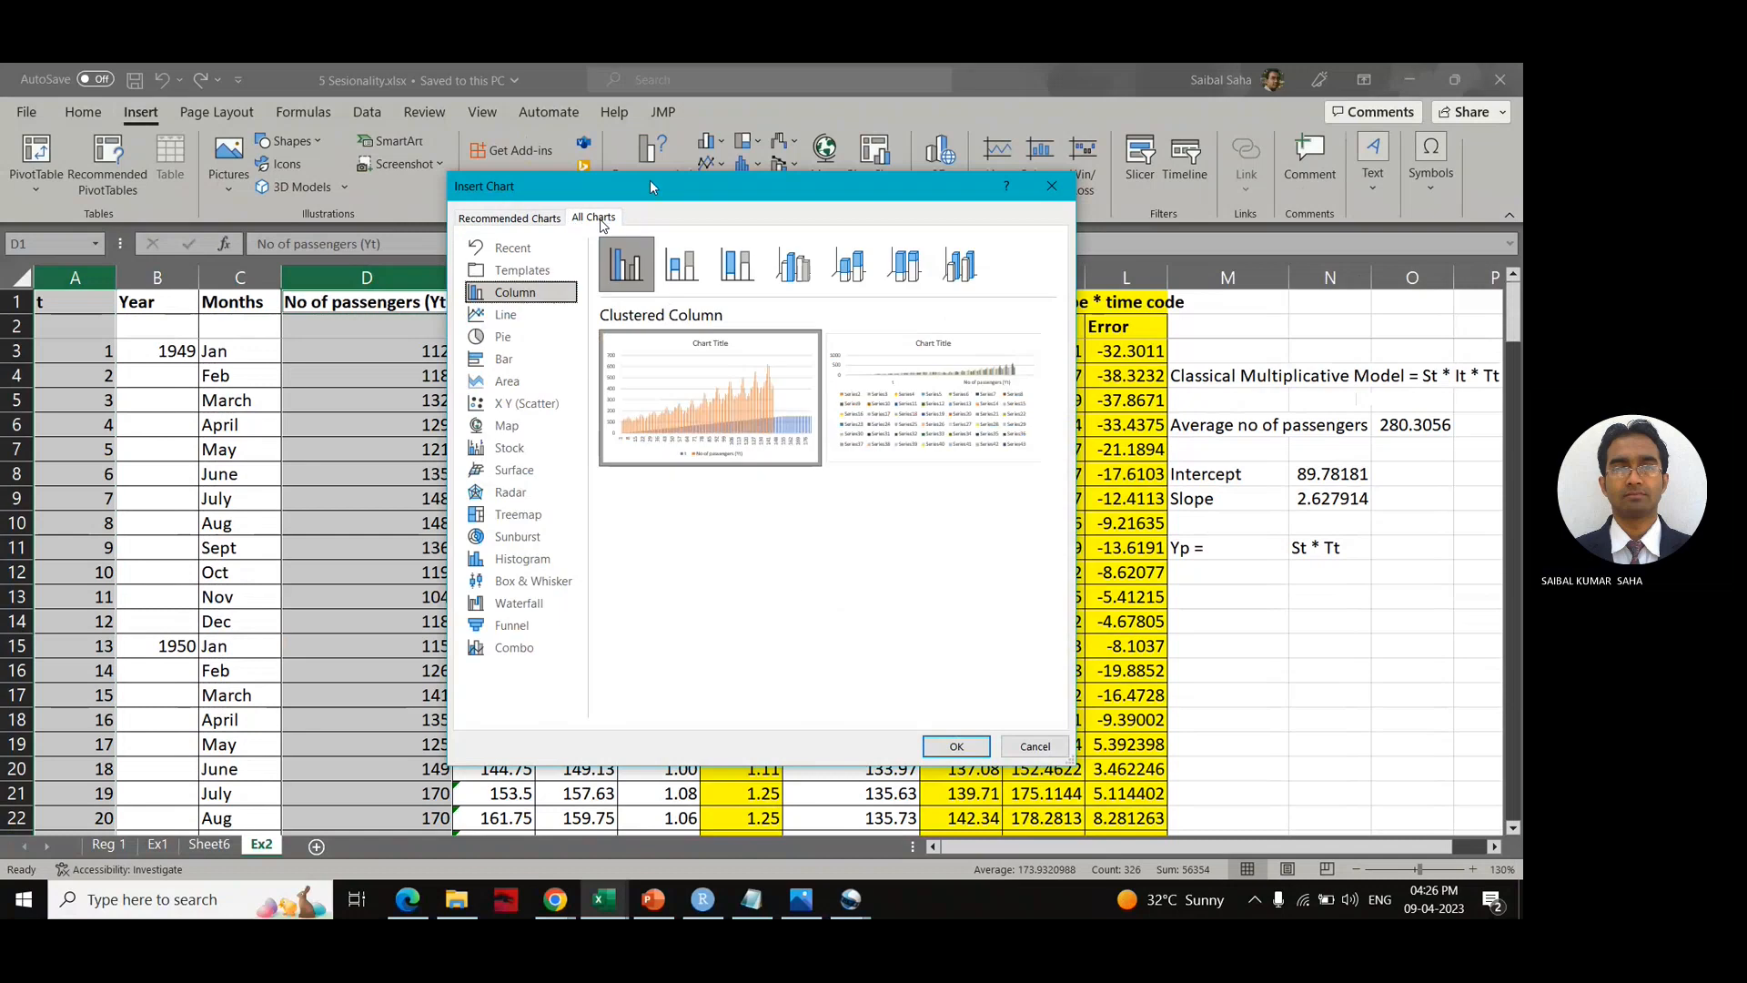
pyautogui.click(512, 315)
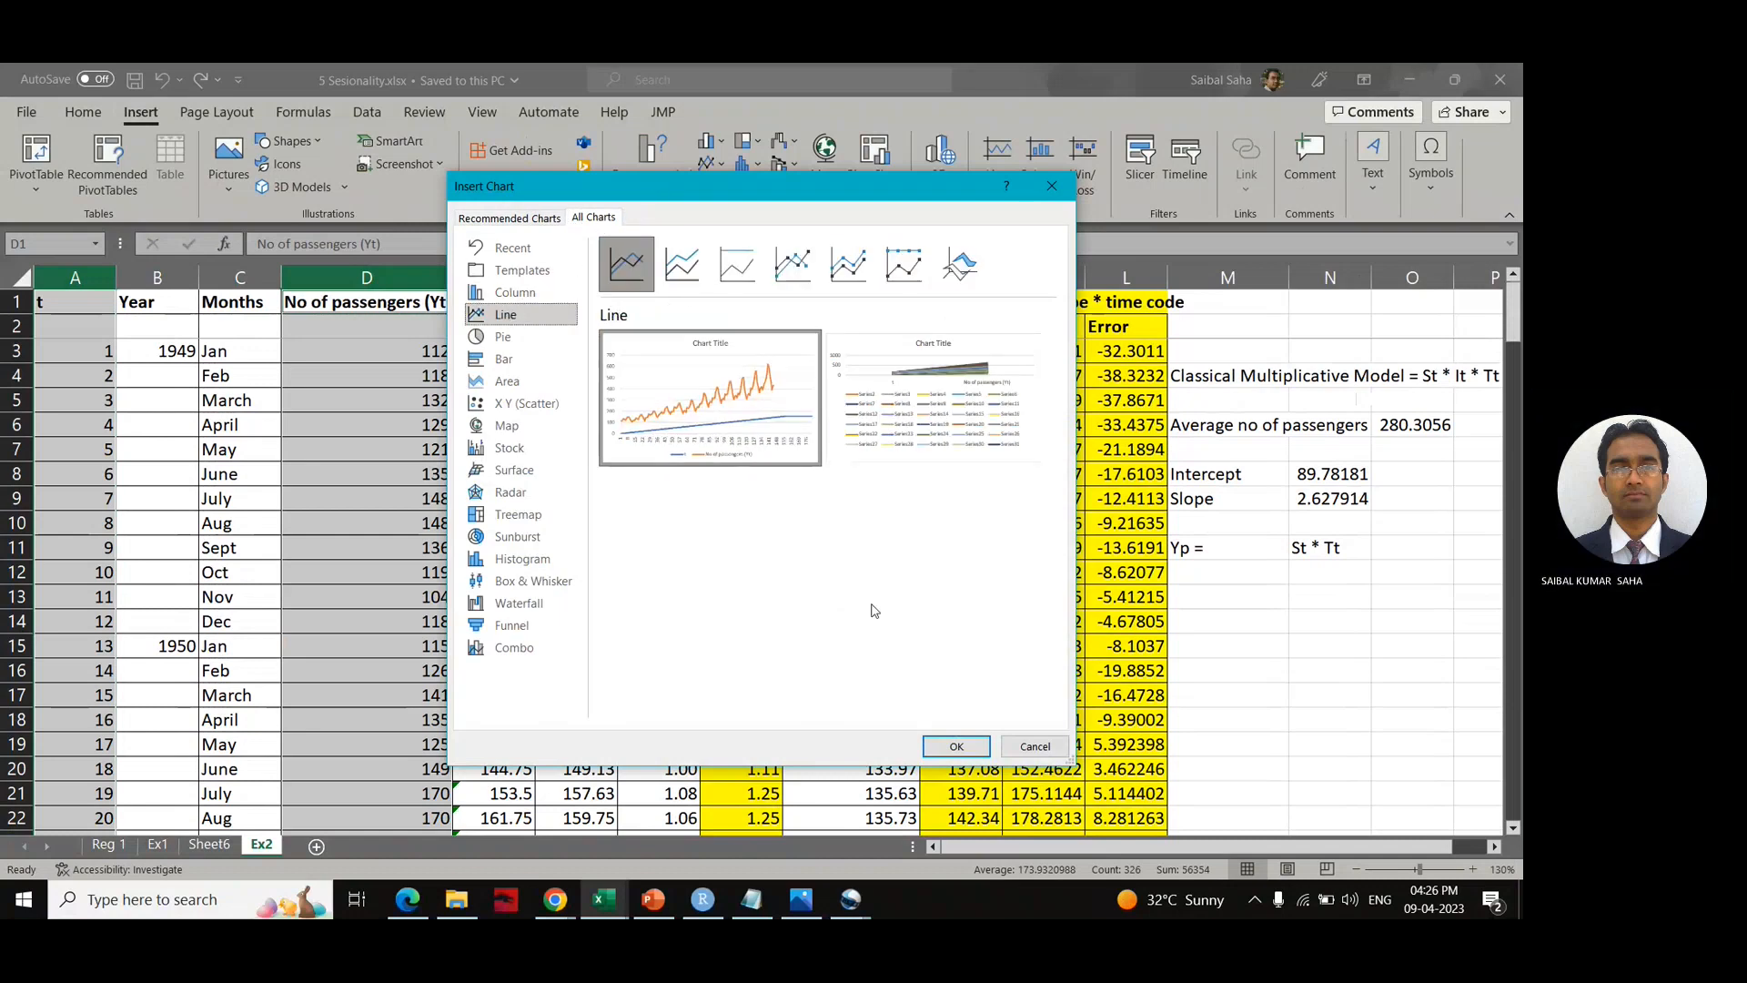
pyautogui.click(957, 747)
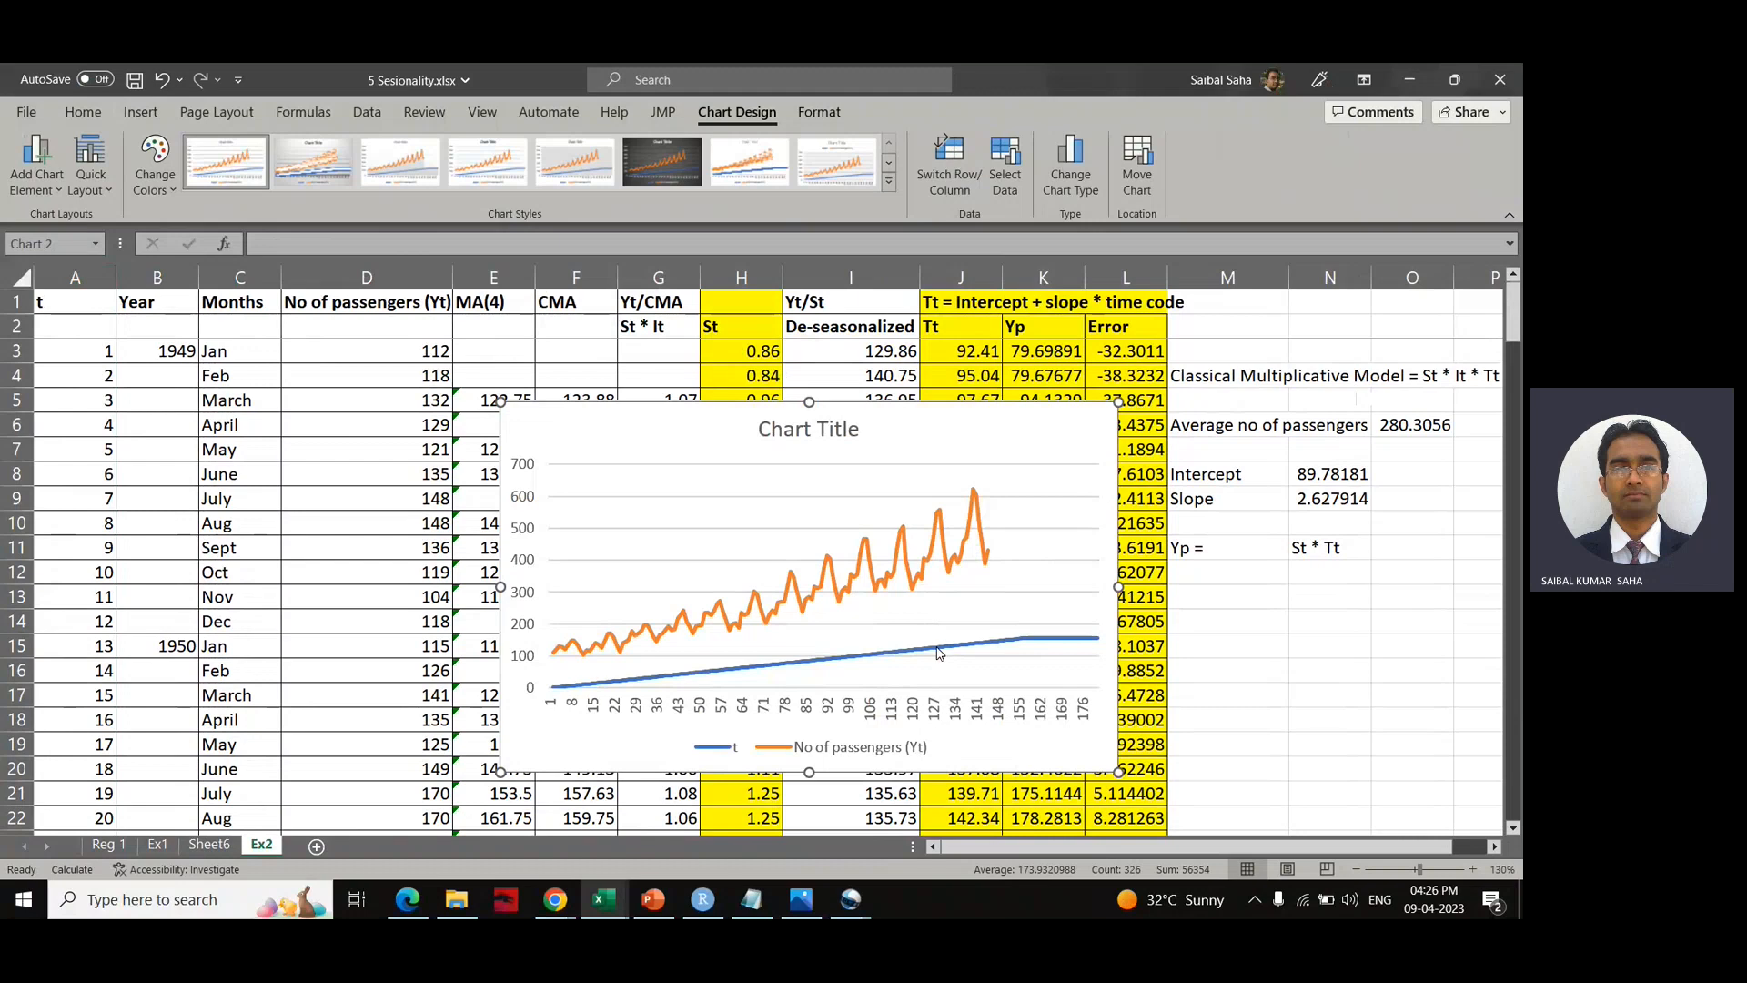
# Step: Remove the t series from the line chart and enlarge the chart
pyautogui.click(940, 653)
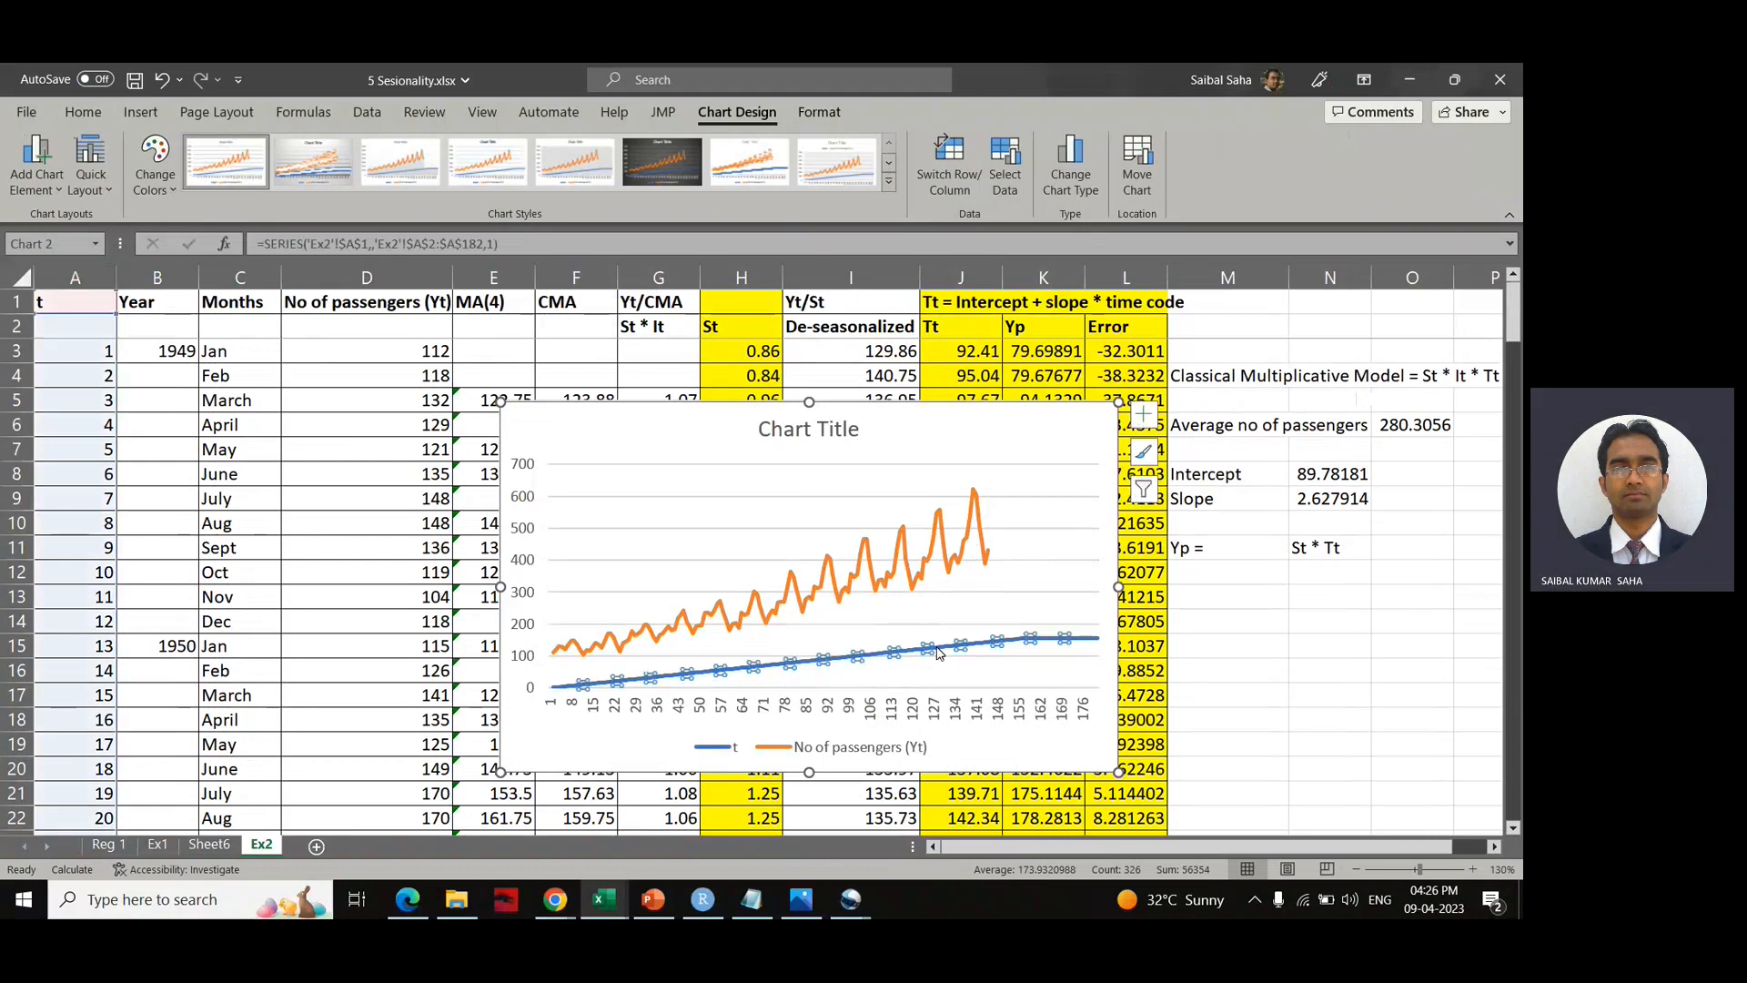
pyautogui.press('Delete')
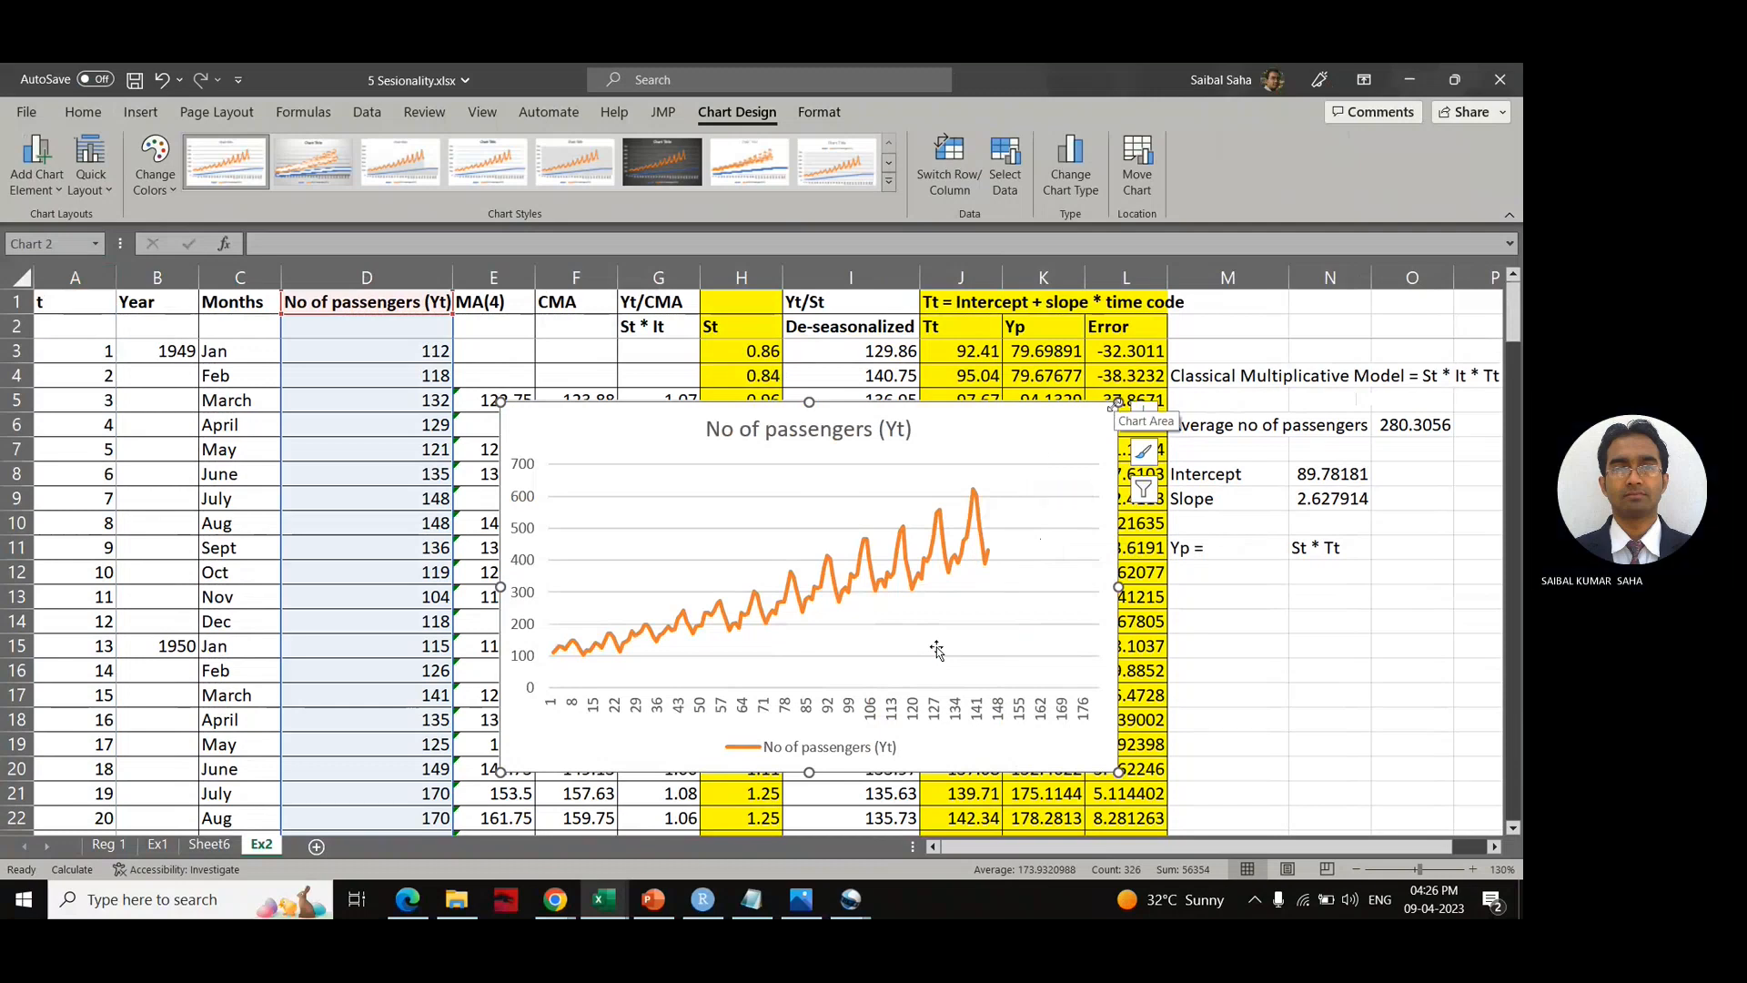
pyautogui.moveTo(1119, 401); pyautogui.dragTo(1316, 373)
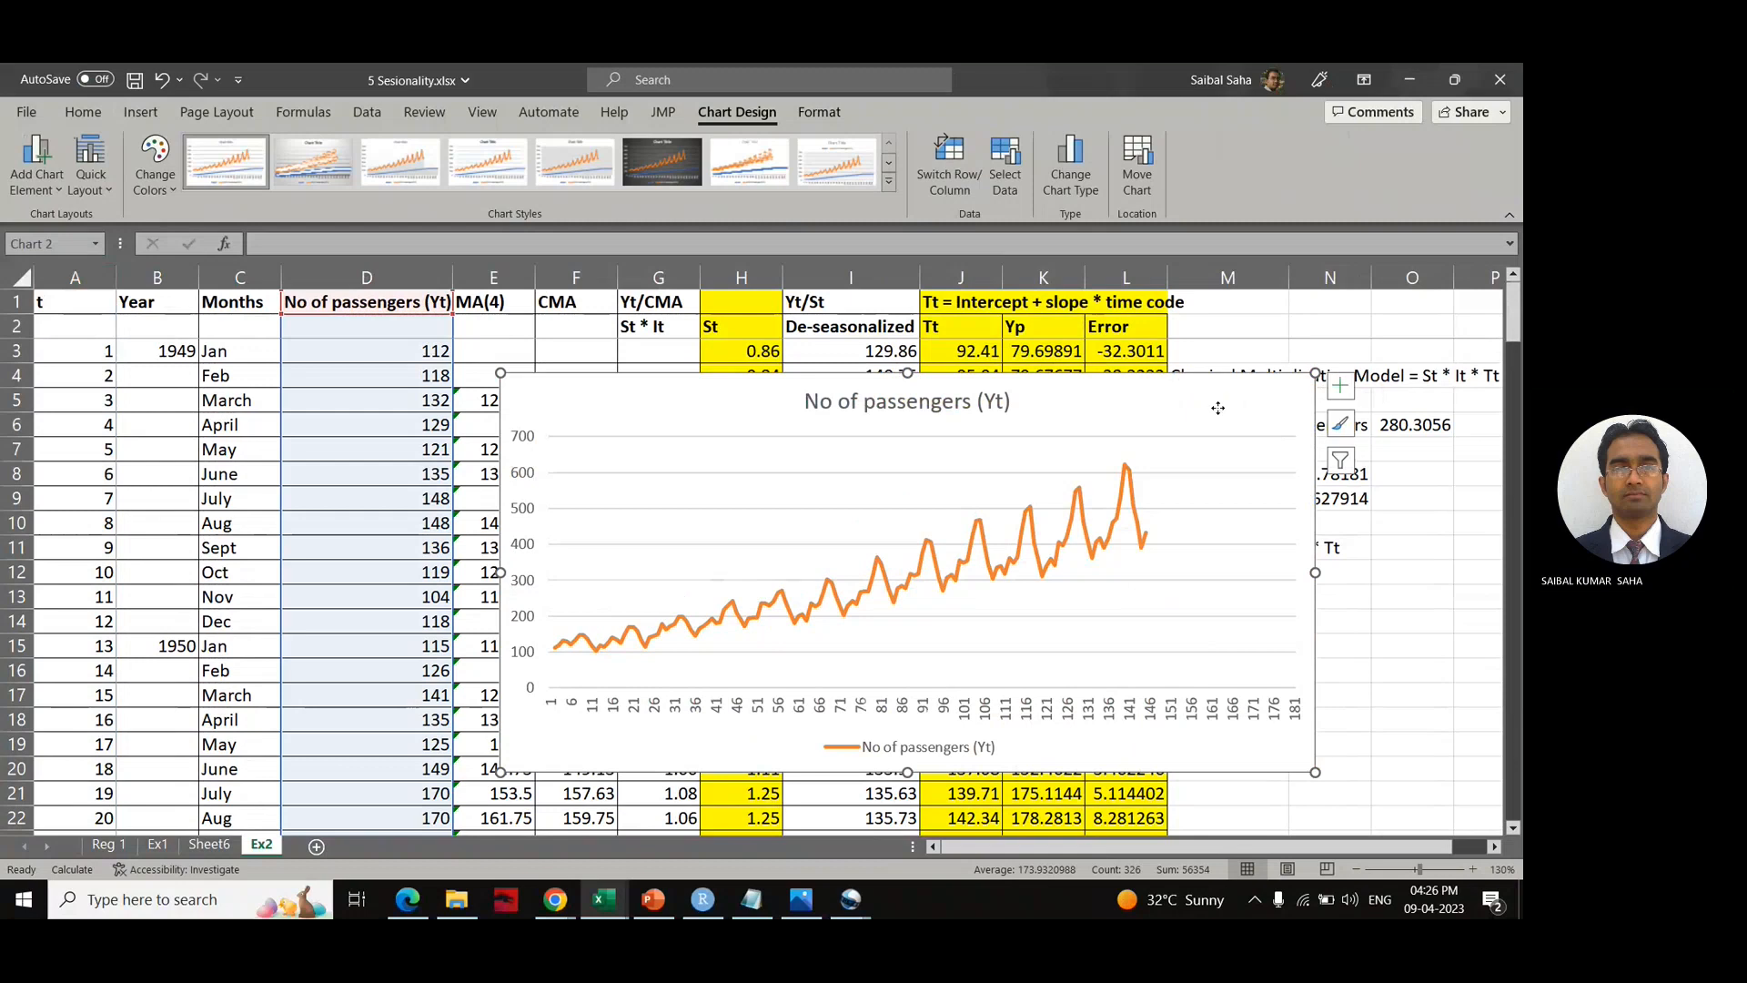
# Step: View the available chart elements, then delete the No of passengers (Yt) chart from the sheet
pyautogui.click(1341, 386)
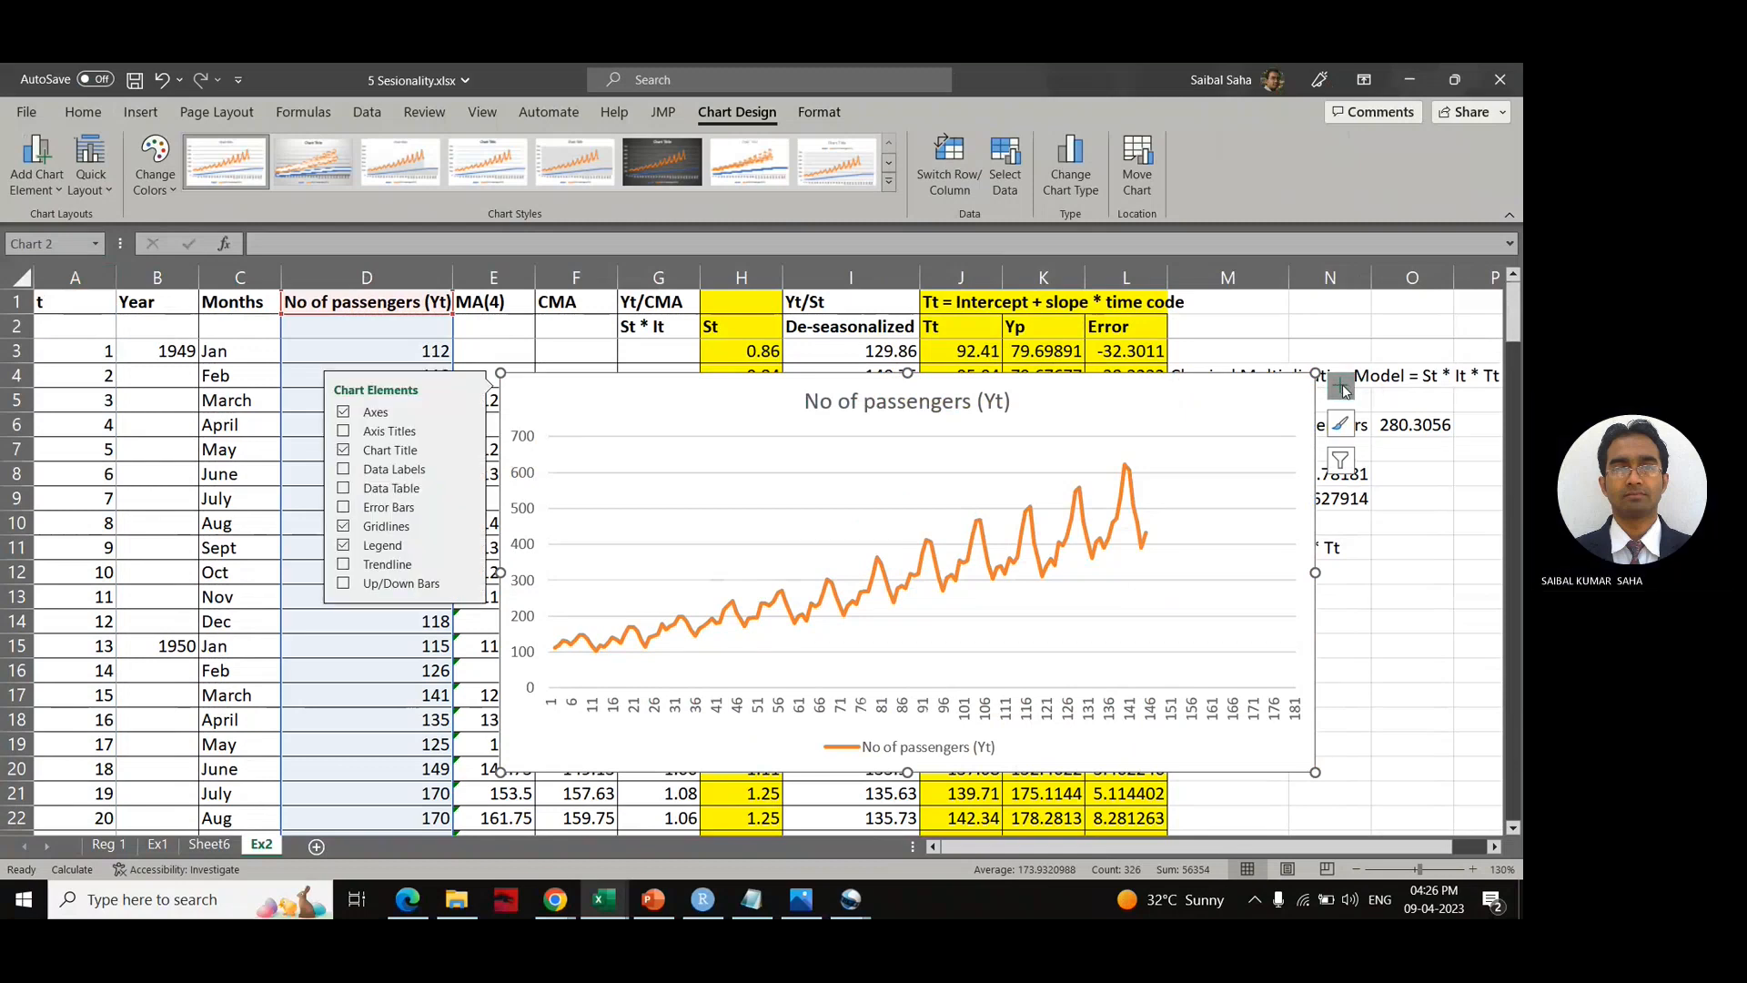
pyautogui.click(1344, 387)
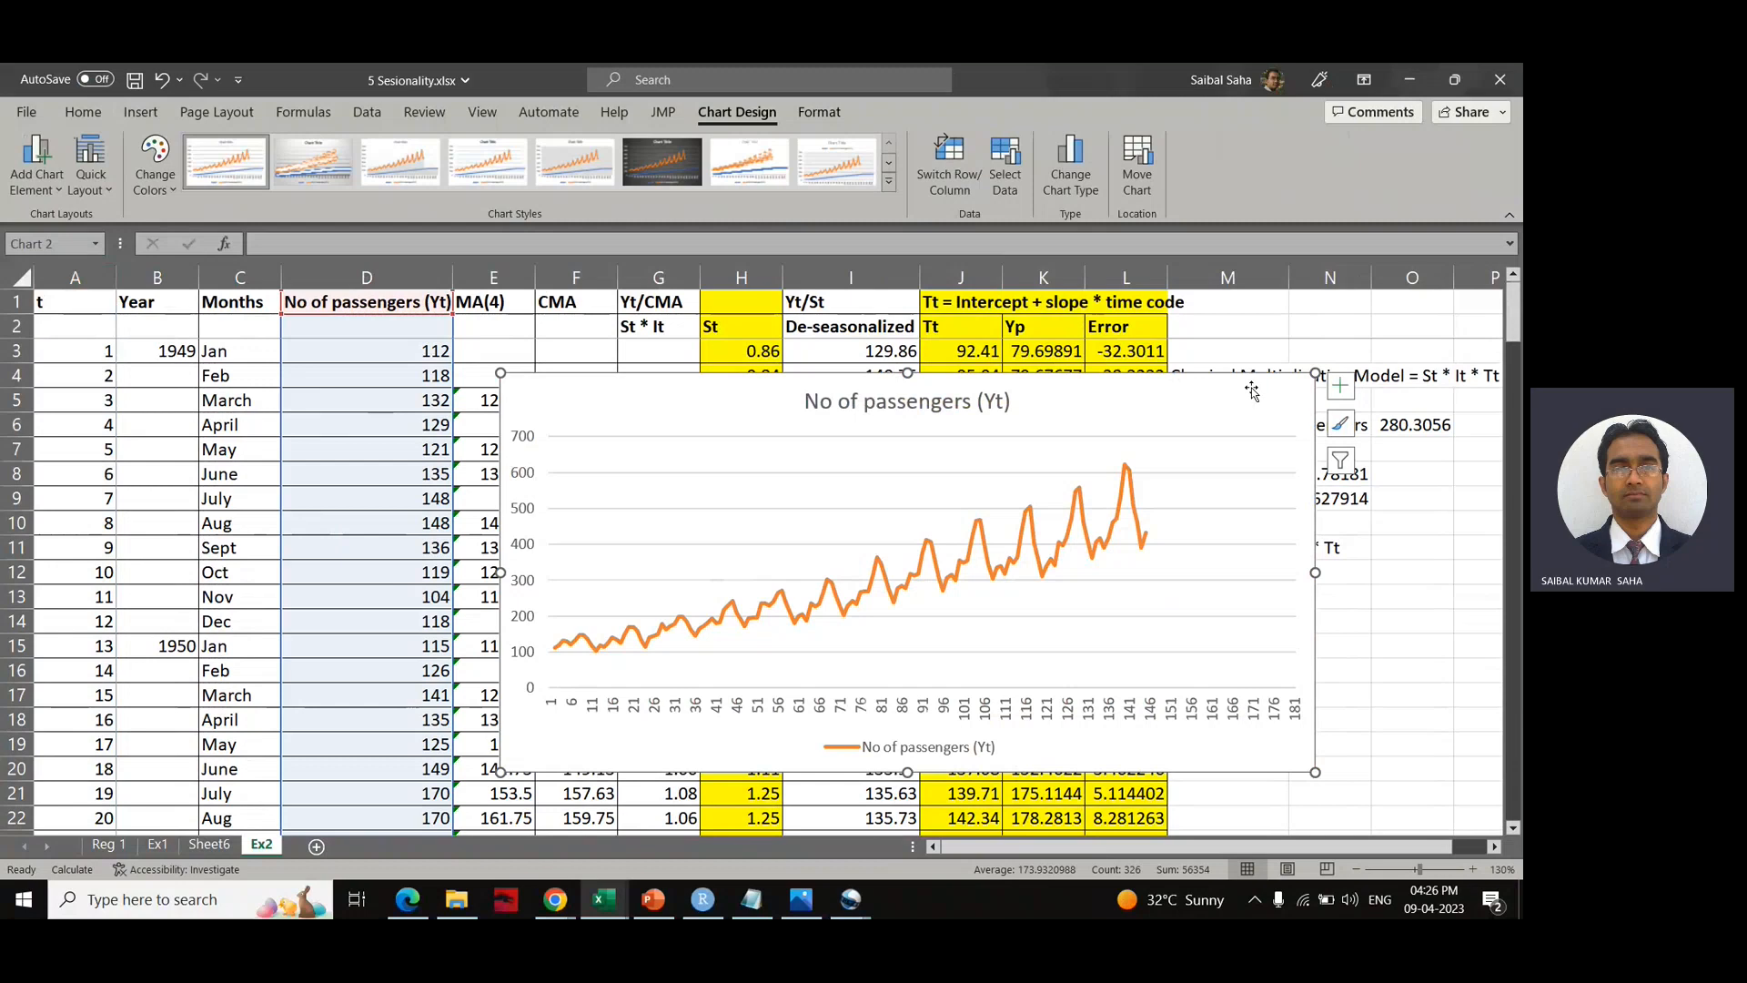
pyautogui.press('Delete')
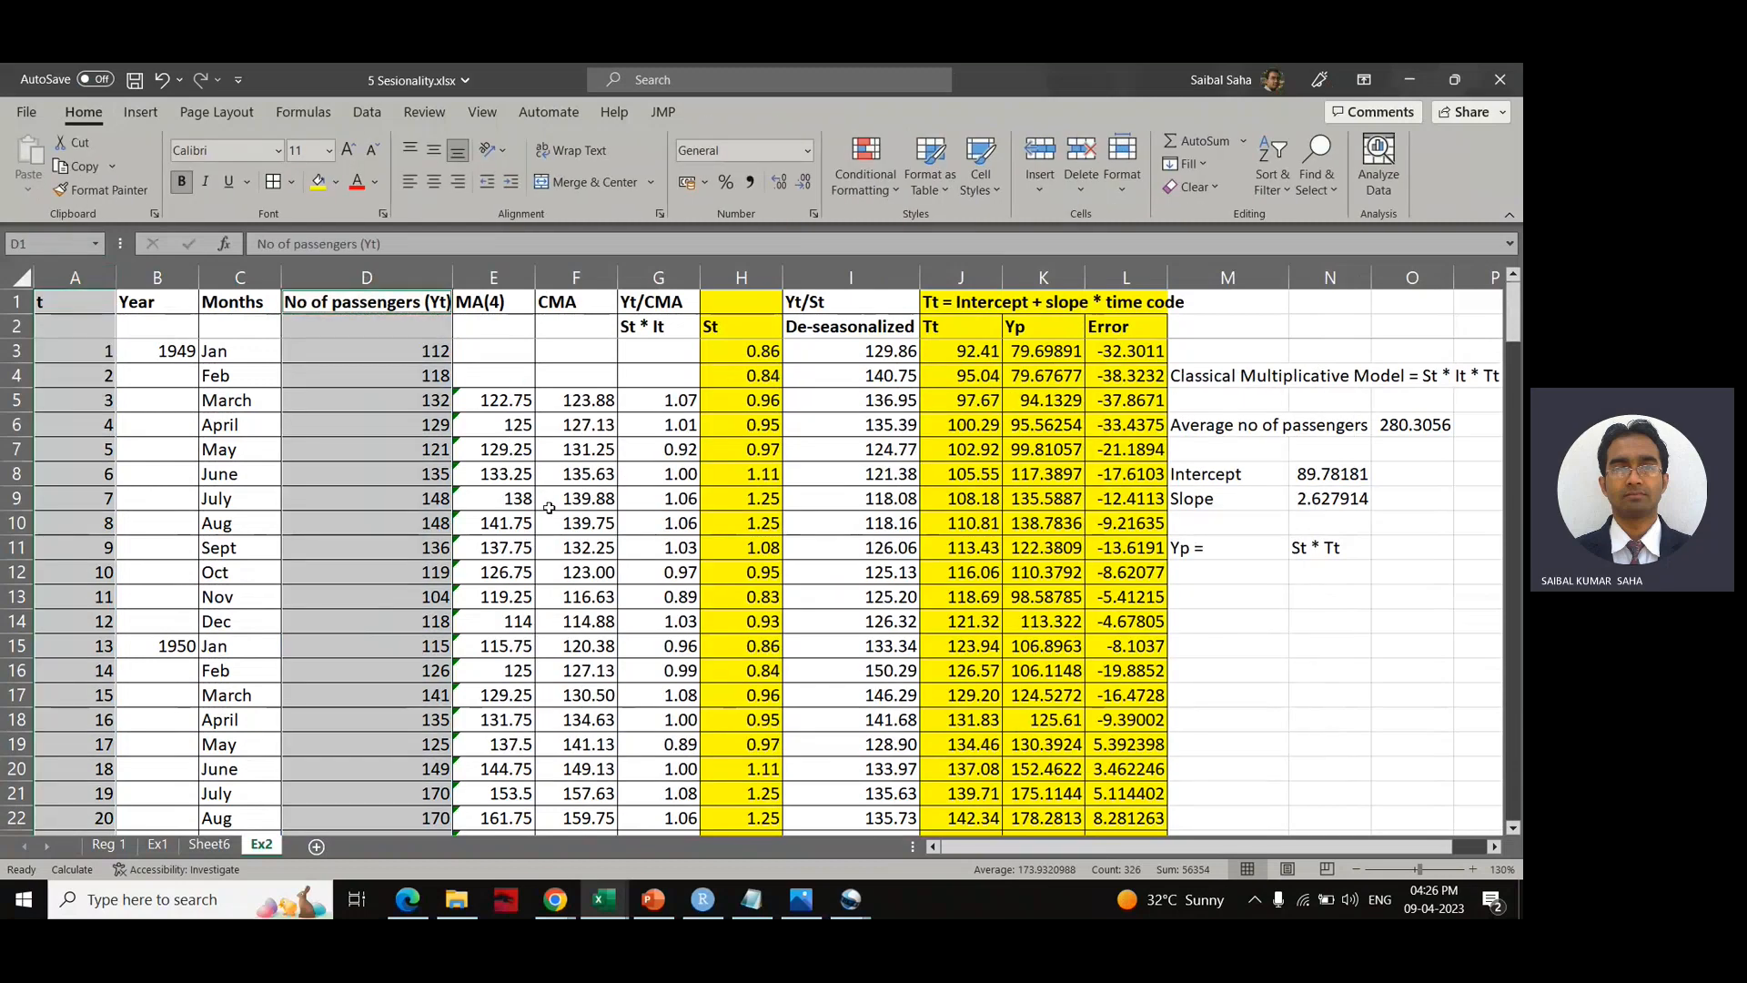
# Step: Insert a line chart based on the t, No of passengers (Yt) and MA(4) columns
pyautogui.click(95, 276)
pyautogui.keyDown('ctrl'); pyautogui.click(349, 269); pyautogui.keyUp('ctrl')
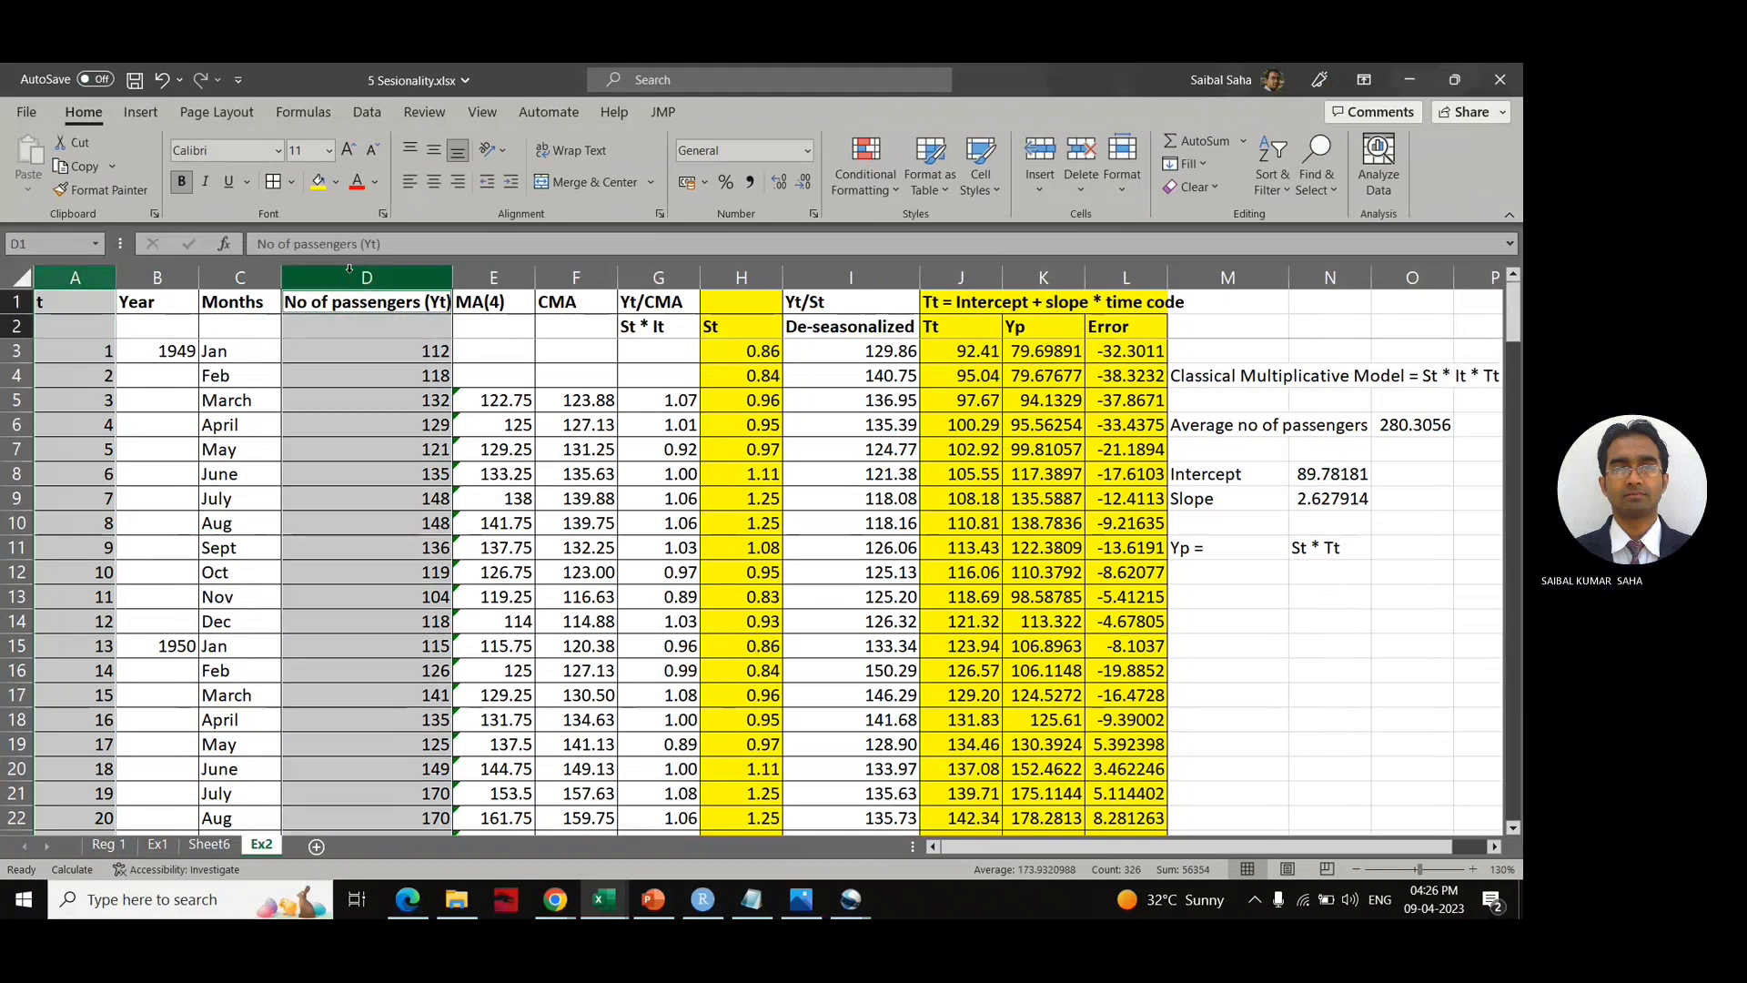
pyautogui.keyDown('ctrl'); pyautogui.click(496, 277); pyautogui.keyUp('ctrl')
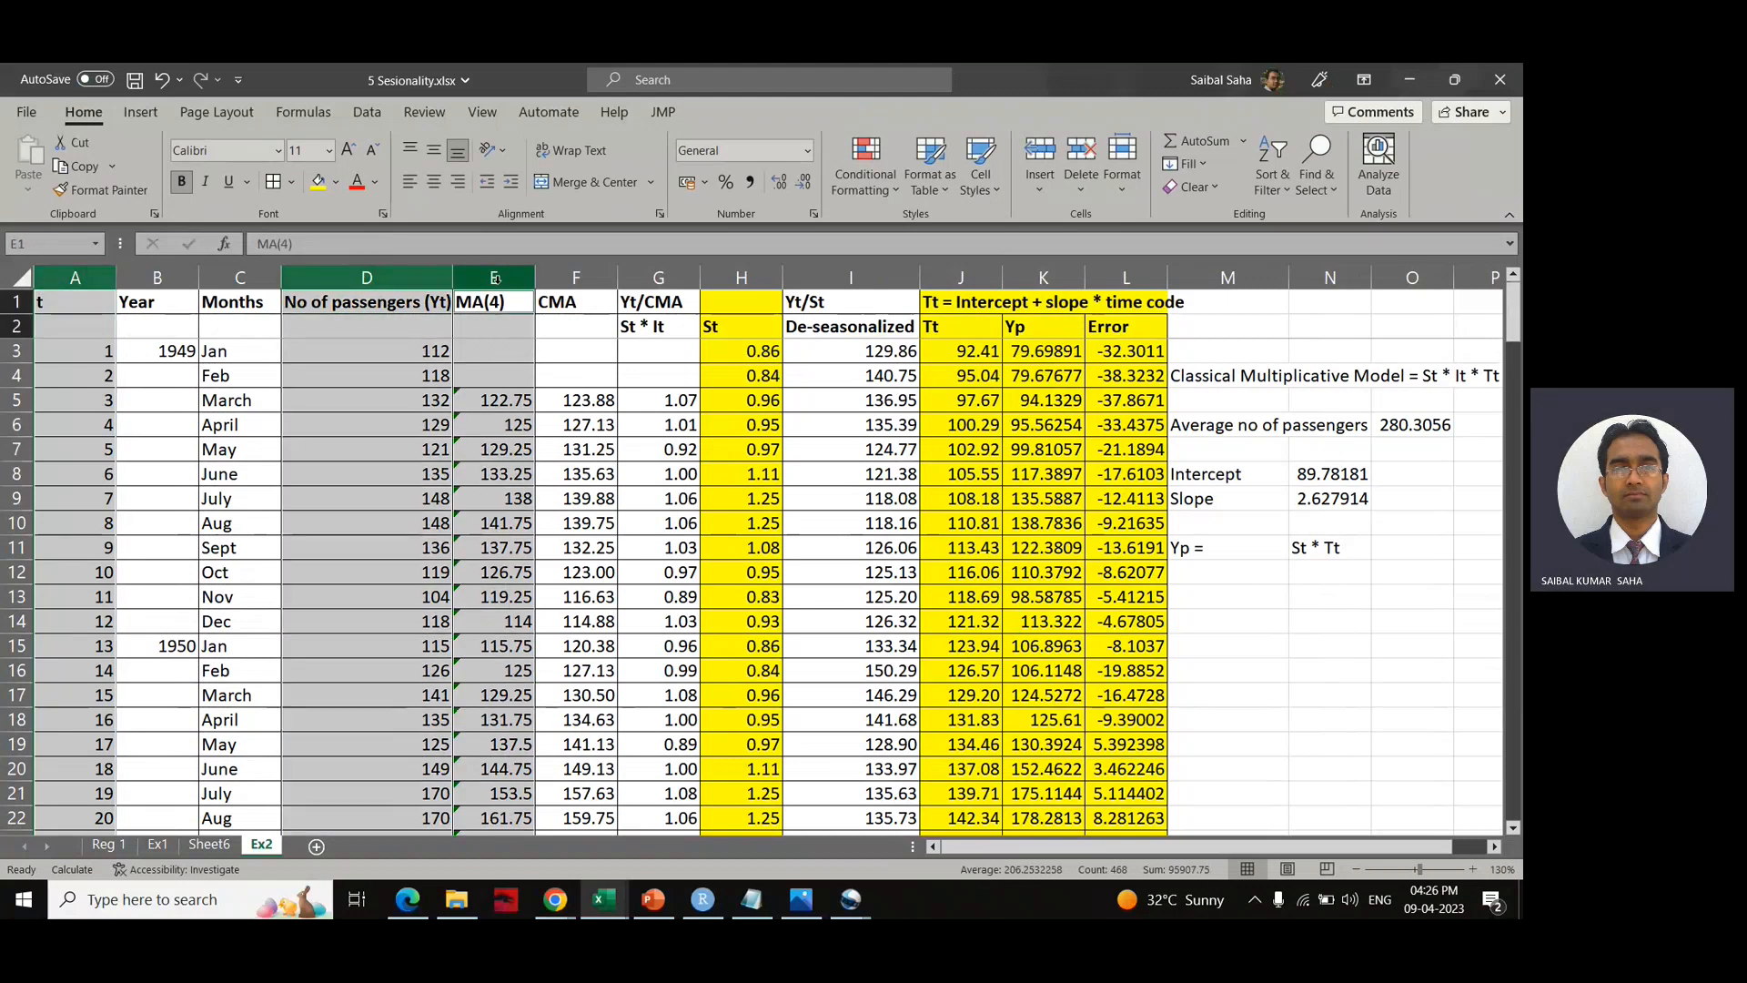
pyautogui.click(141, 111)
pyautogui.click(657, 193)
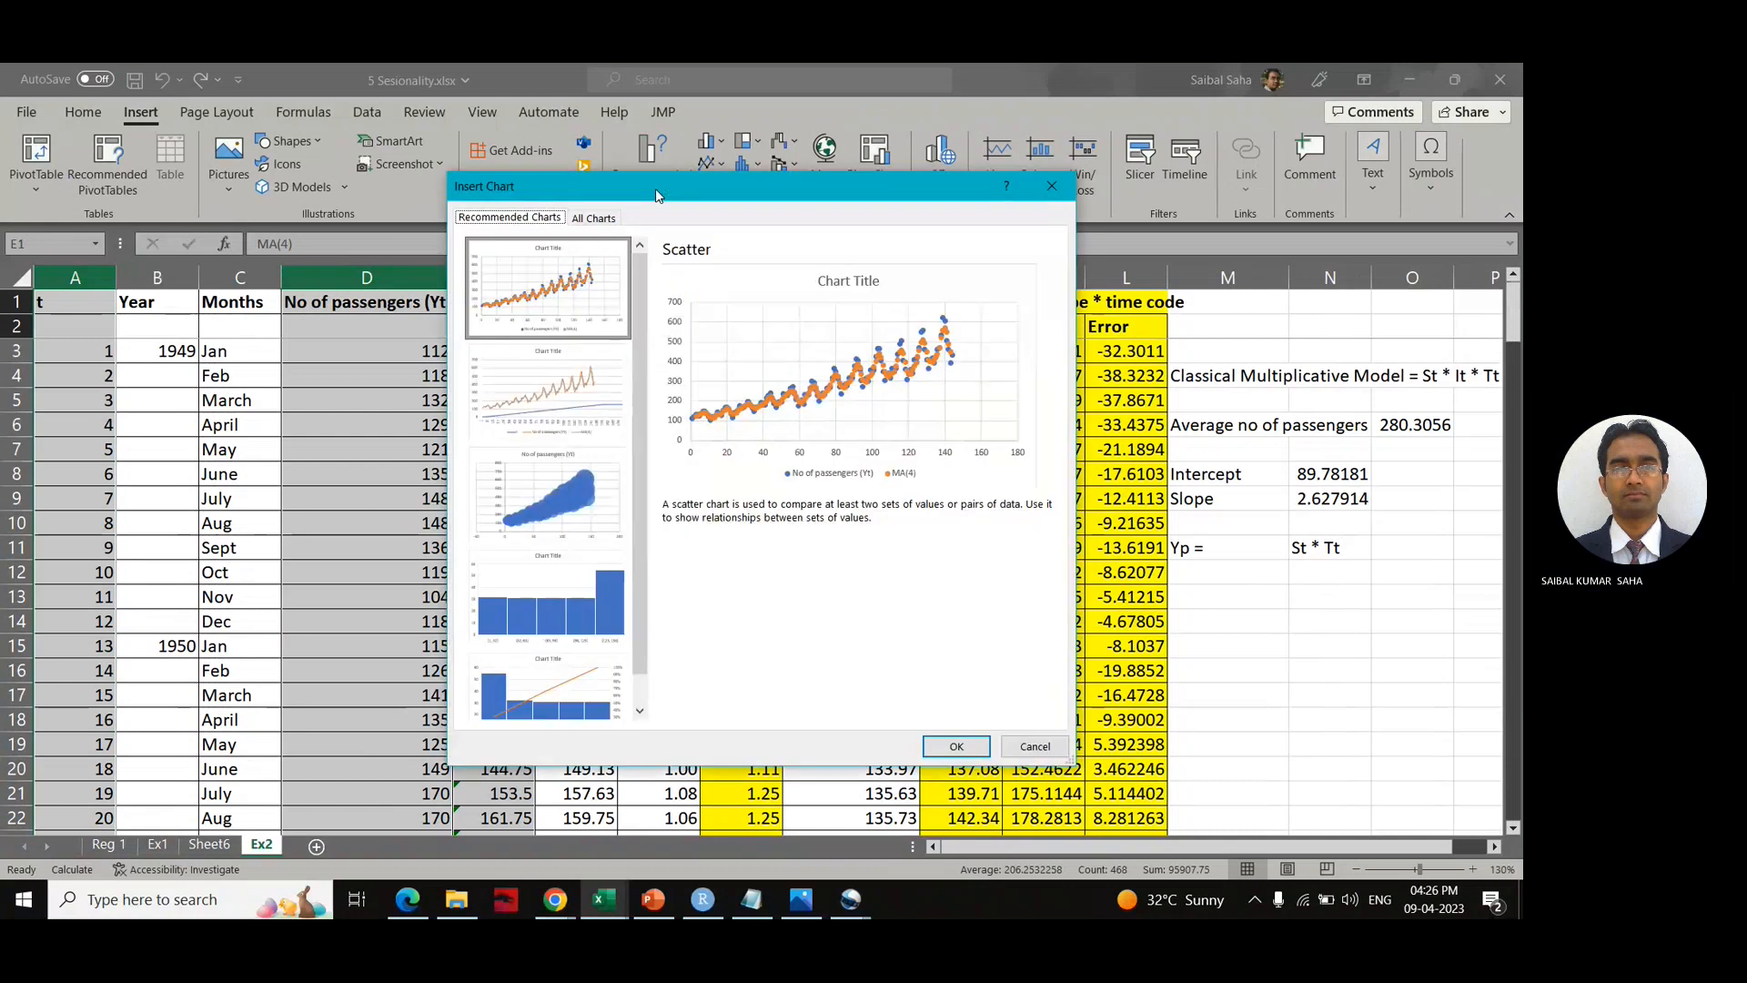
pyautogui.click(591, 373)
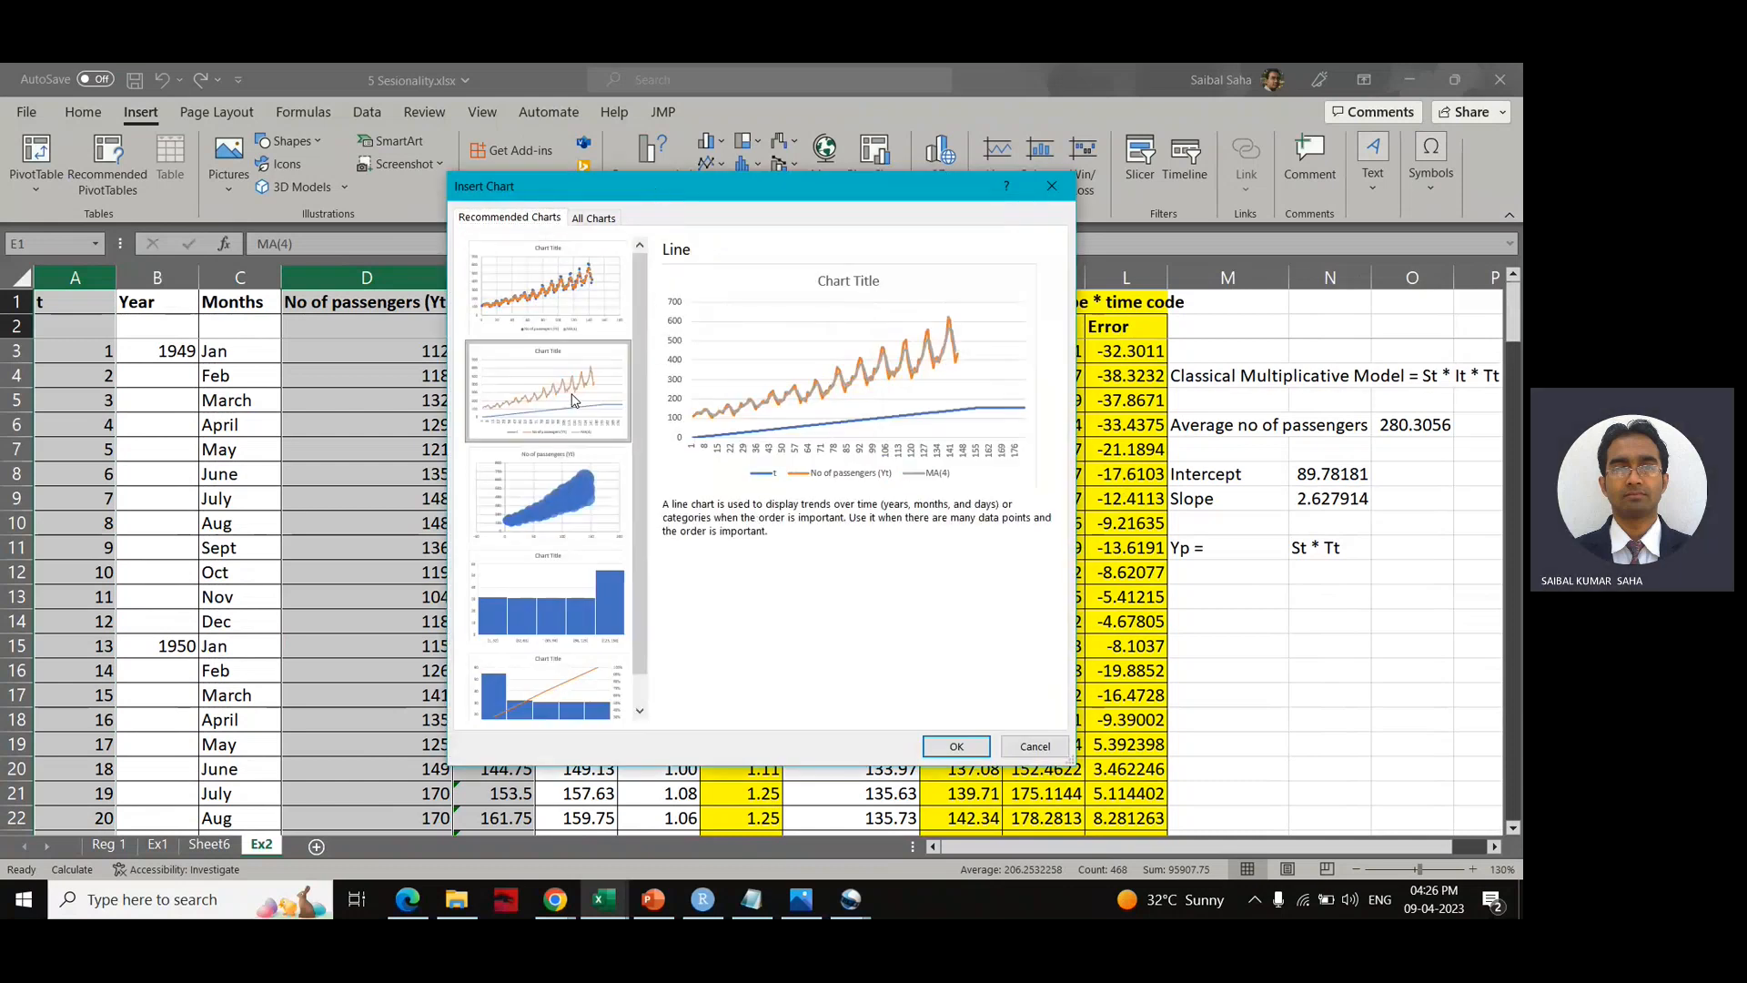
pyautogui.click(956, 746)
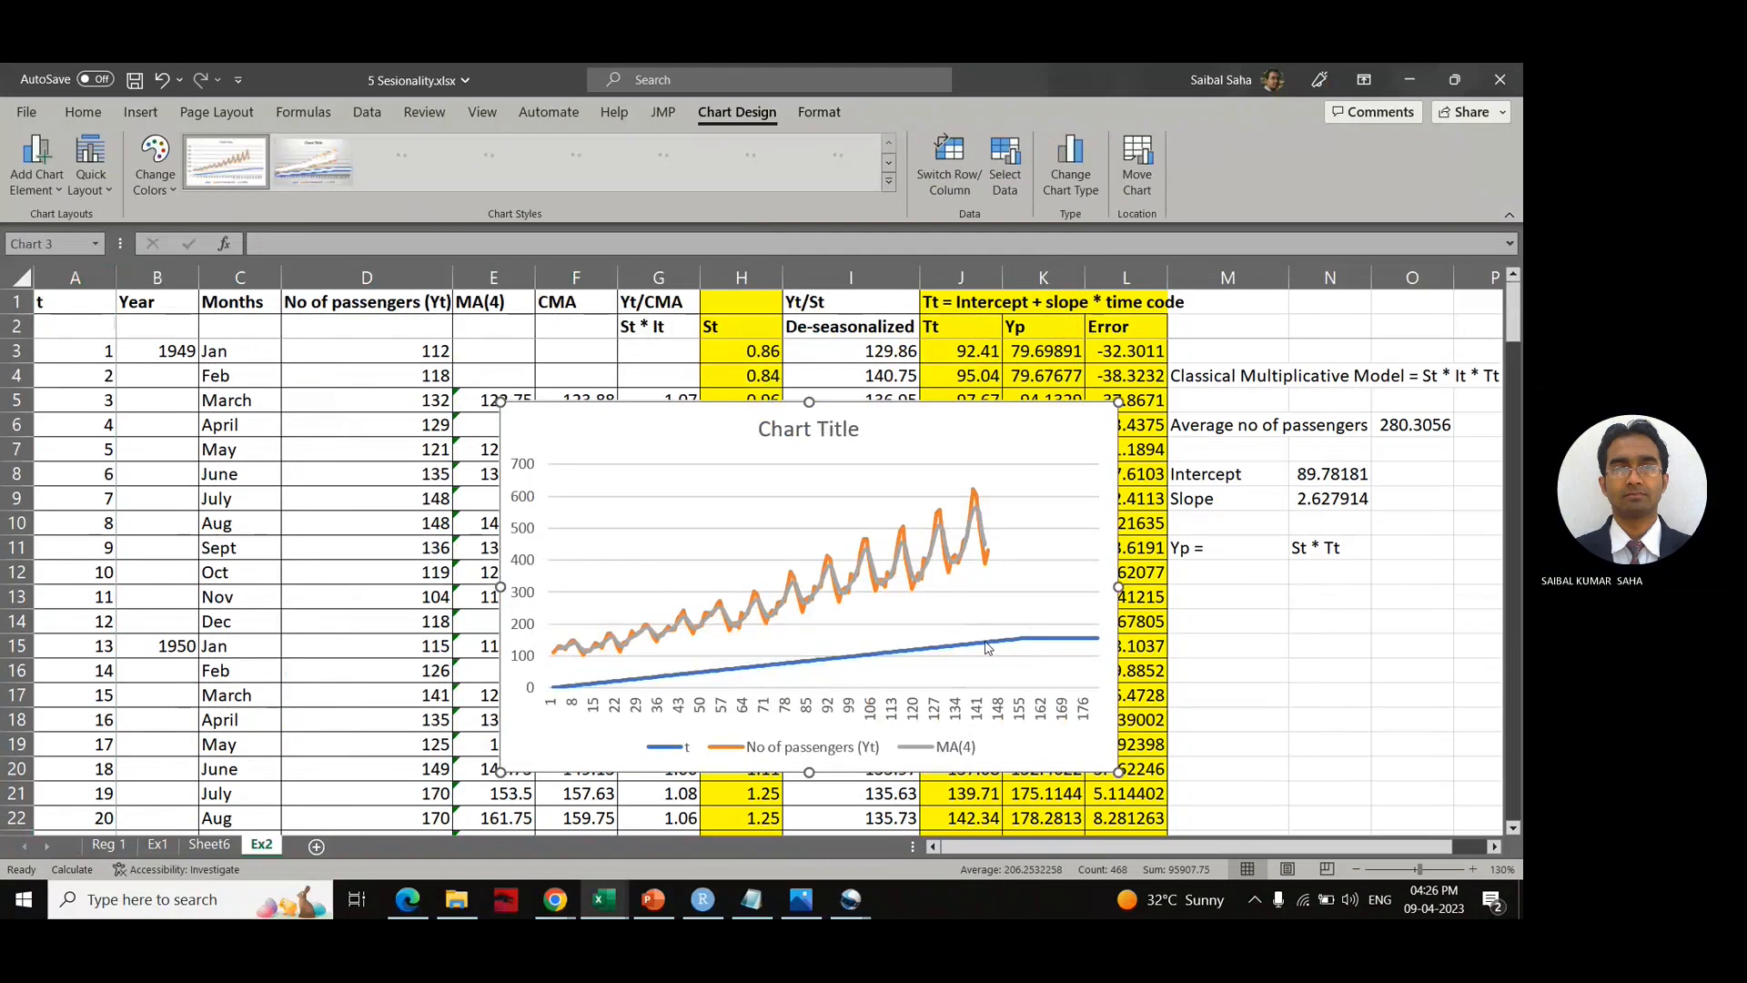
# Step: Remove the t series from the chart with MA(4) and enlarge the chart over the data columns
pyautogui.click(988, 648)
pyautogui.press('Delete')
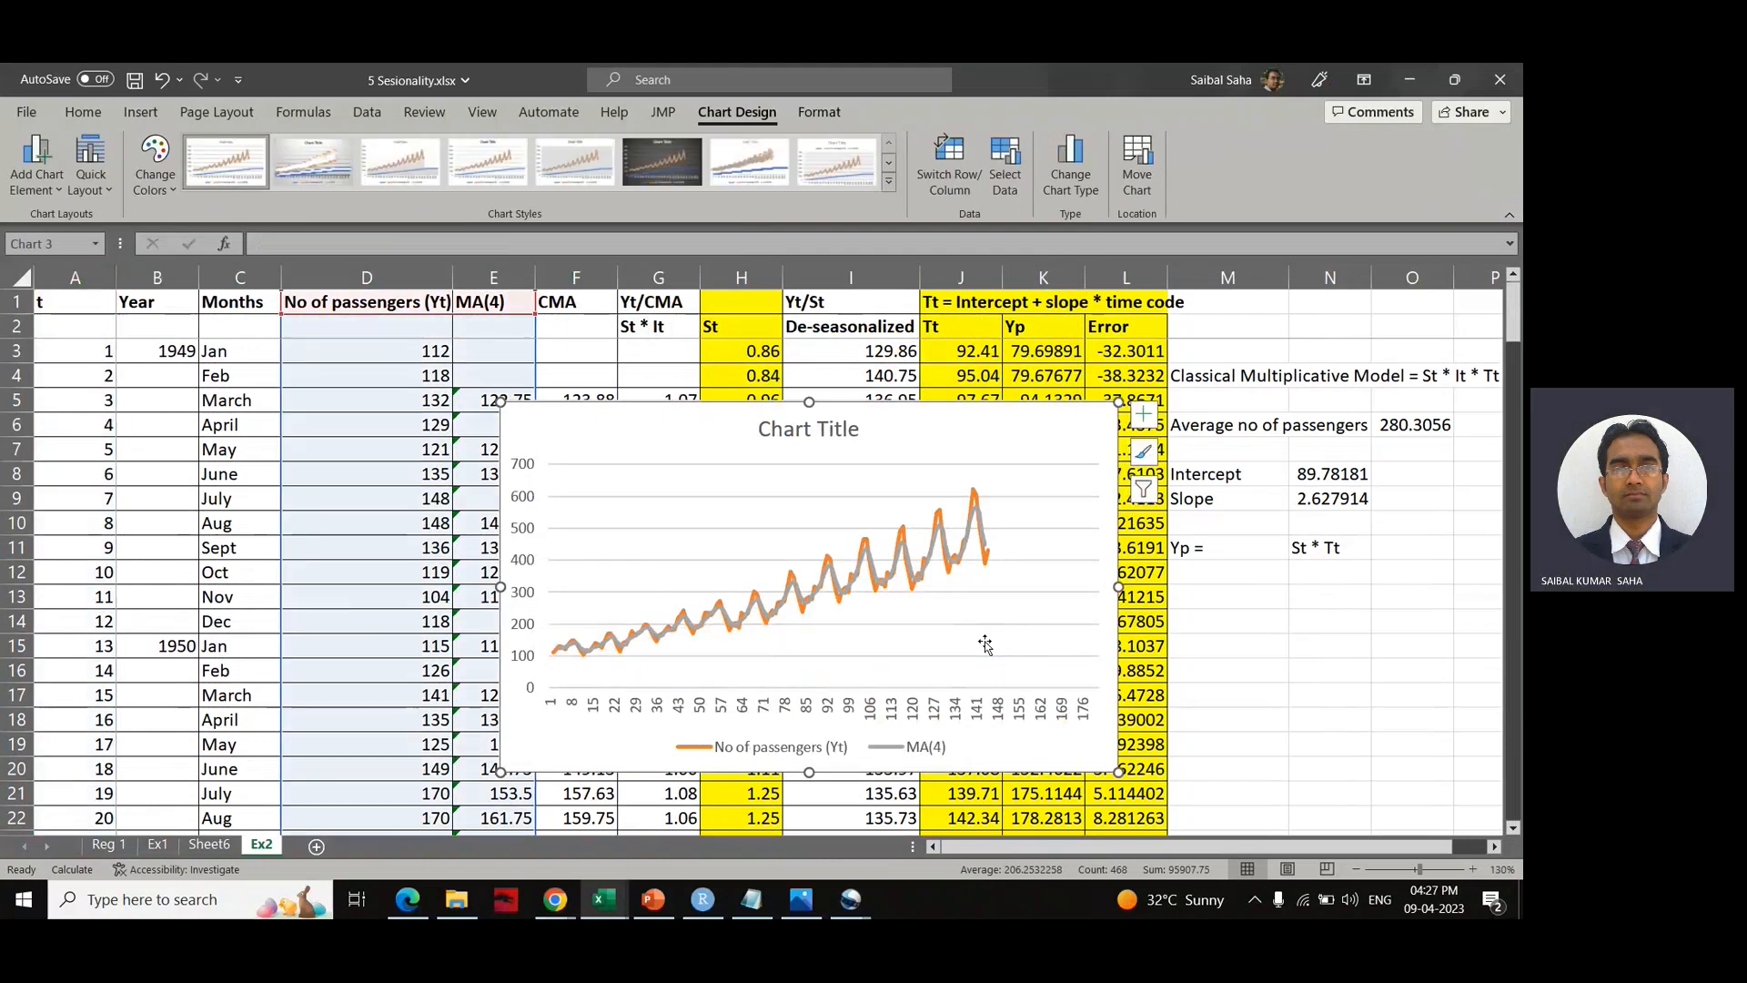
pyautogui.moveTo(1116, 404); pyautogui.dragTo(1412, 325)
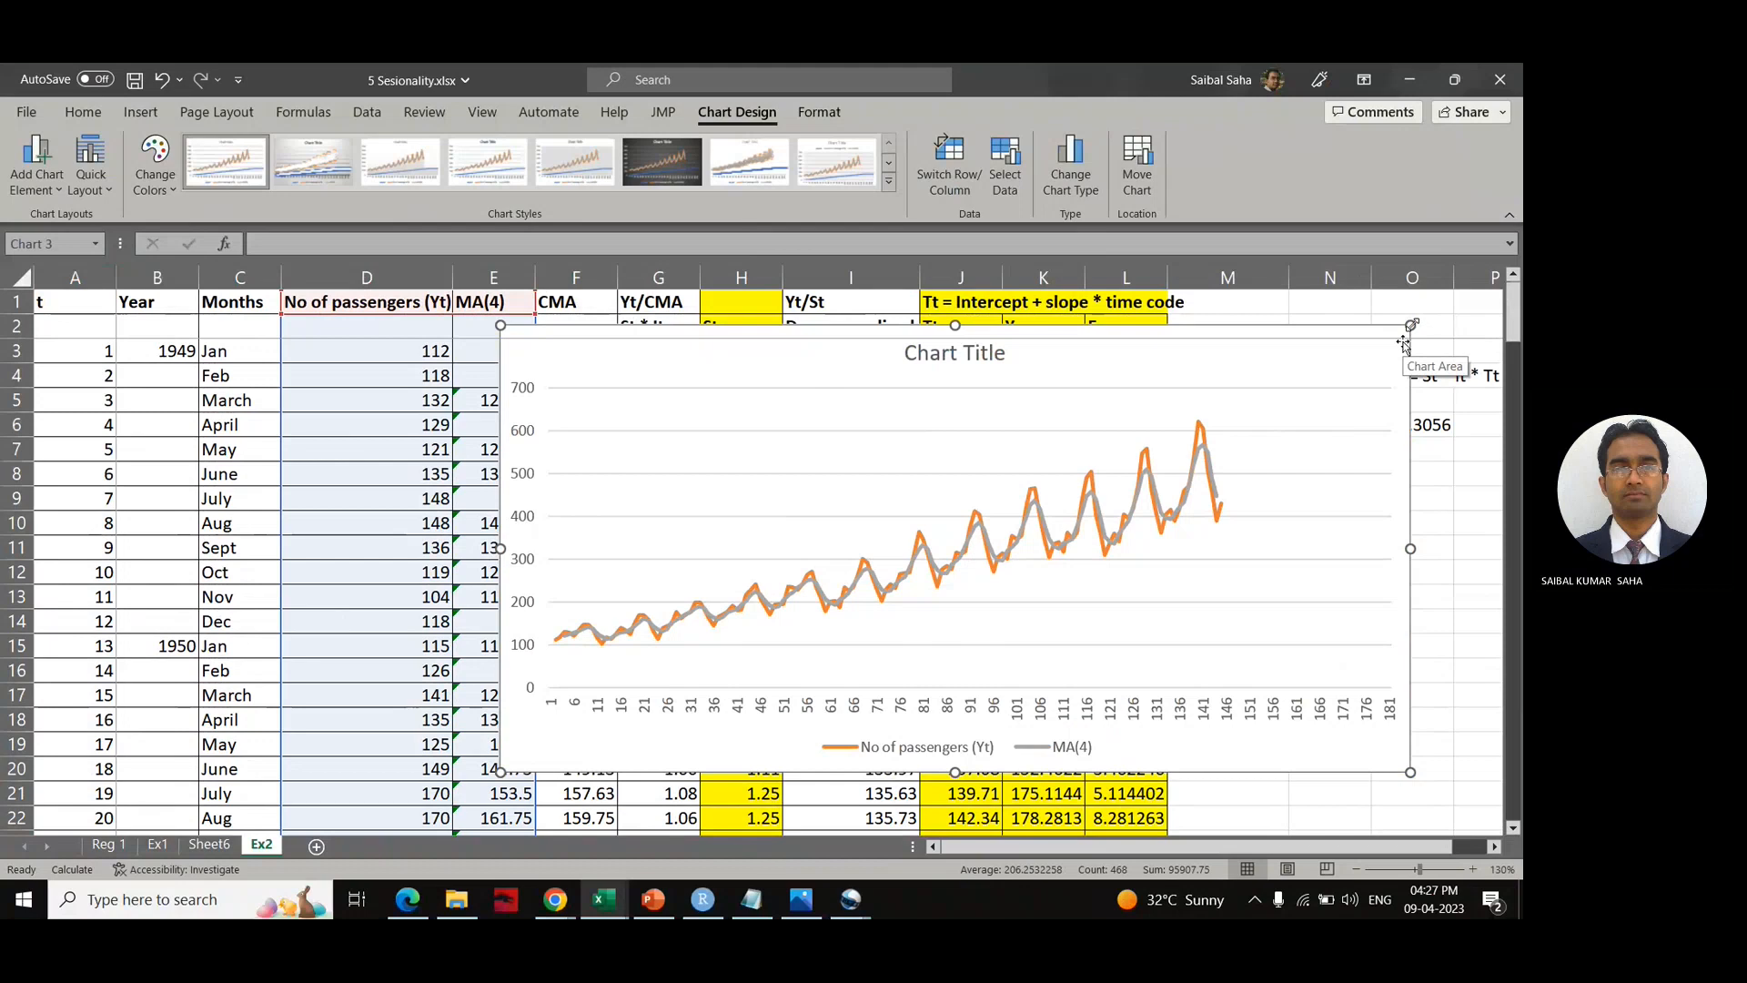
# Step: Delete the chart and insert a line chart of the No of passengers (Yt), MA(4) and CMA columns instead
pyautogui.press('Delete')
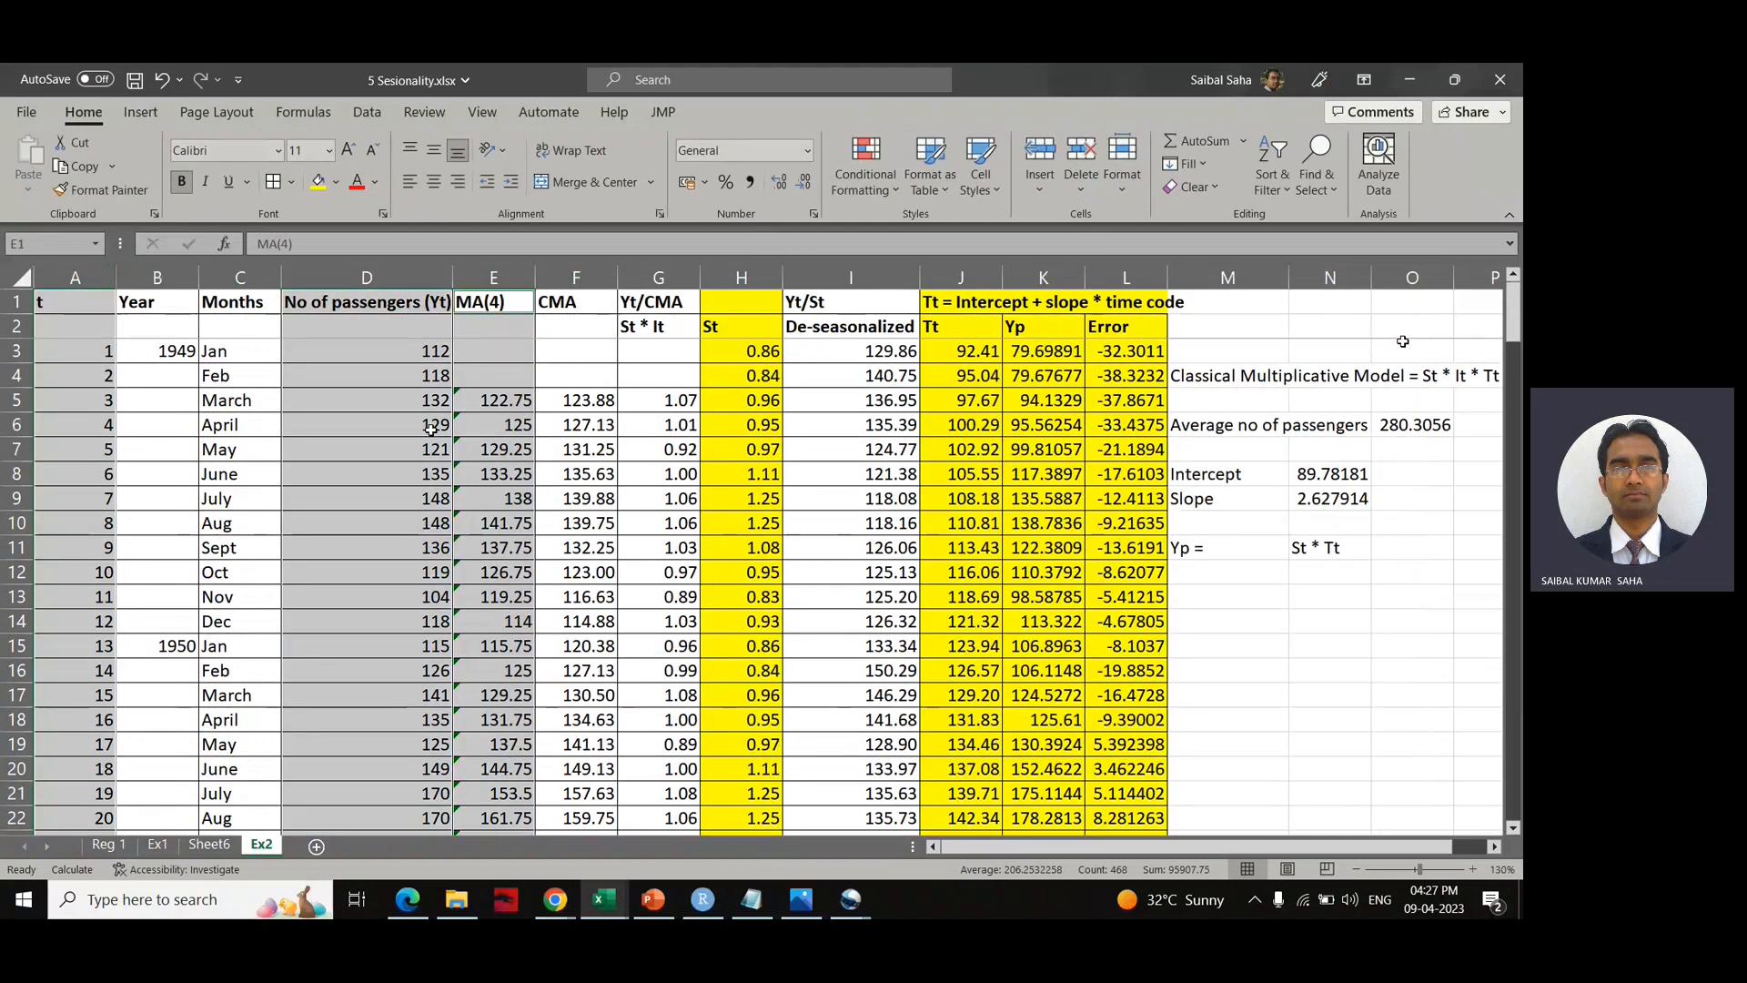
pyautogui.click(397, 268)
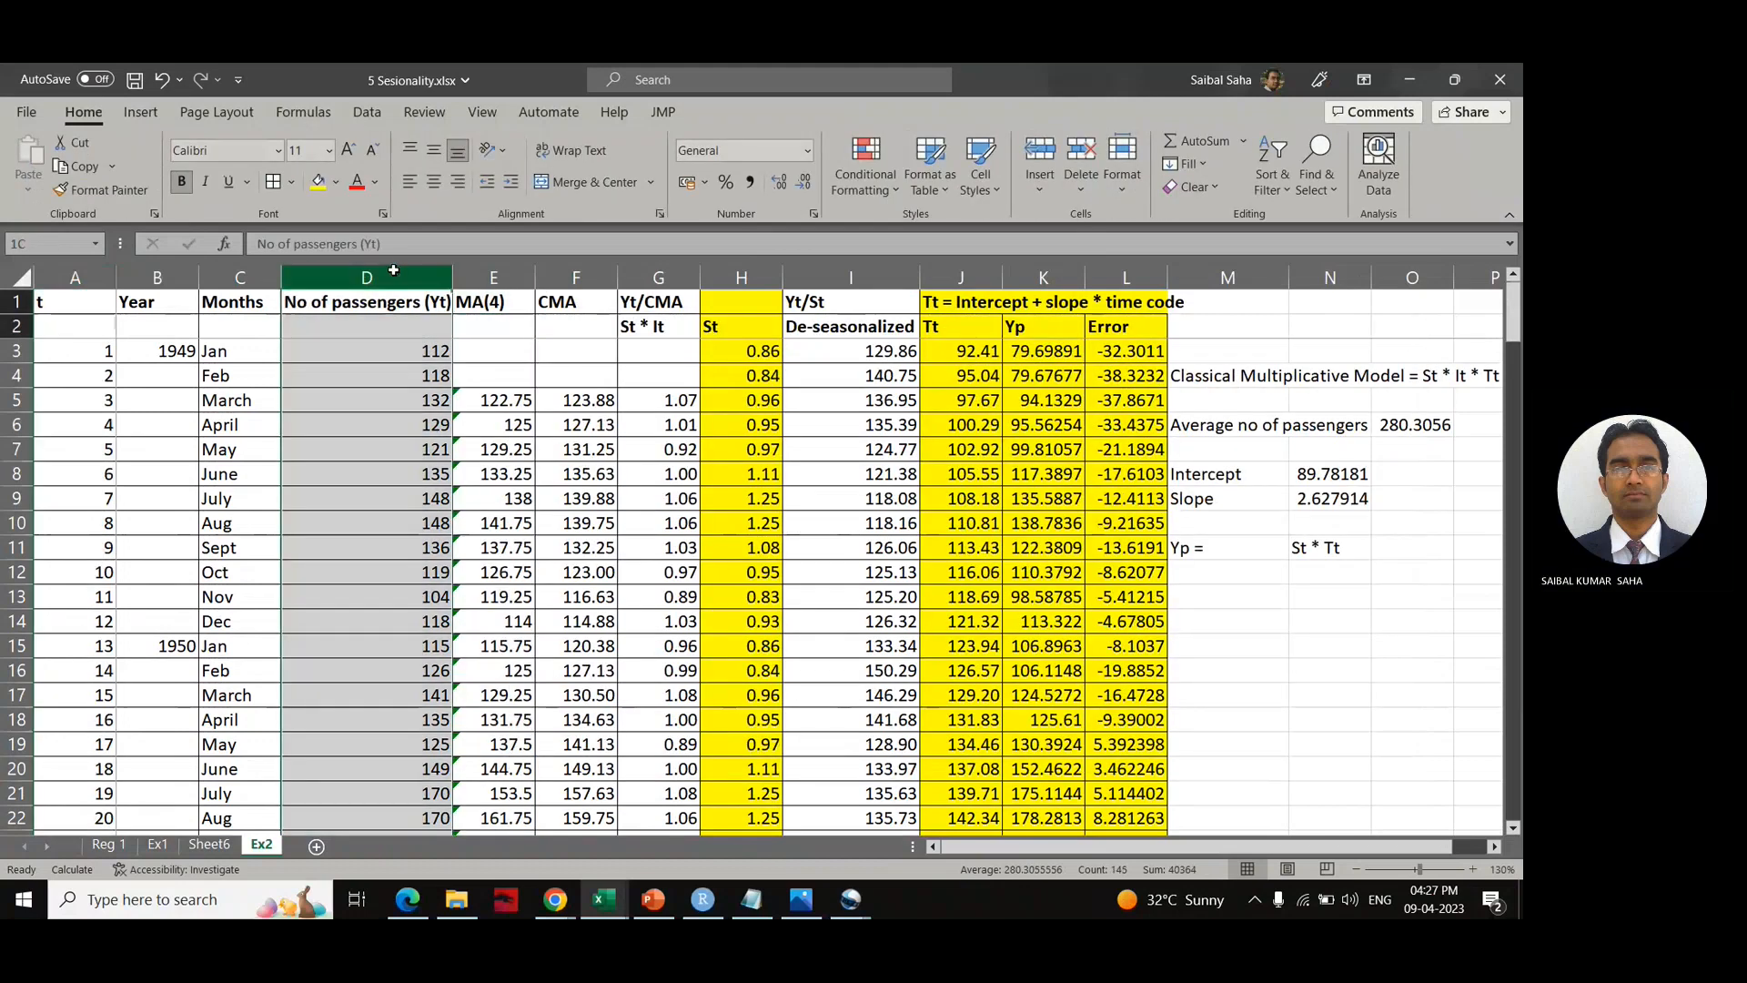
pyautogui.keyDown('ctrl'); pyautogui.click(474, 267); pyautogui.keyUp('ctrl')
pyautogui.keyDown('ctrl'); pyautogui.click(571, 277); pyautogui.keyUp('ctrl')
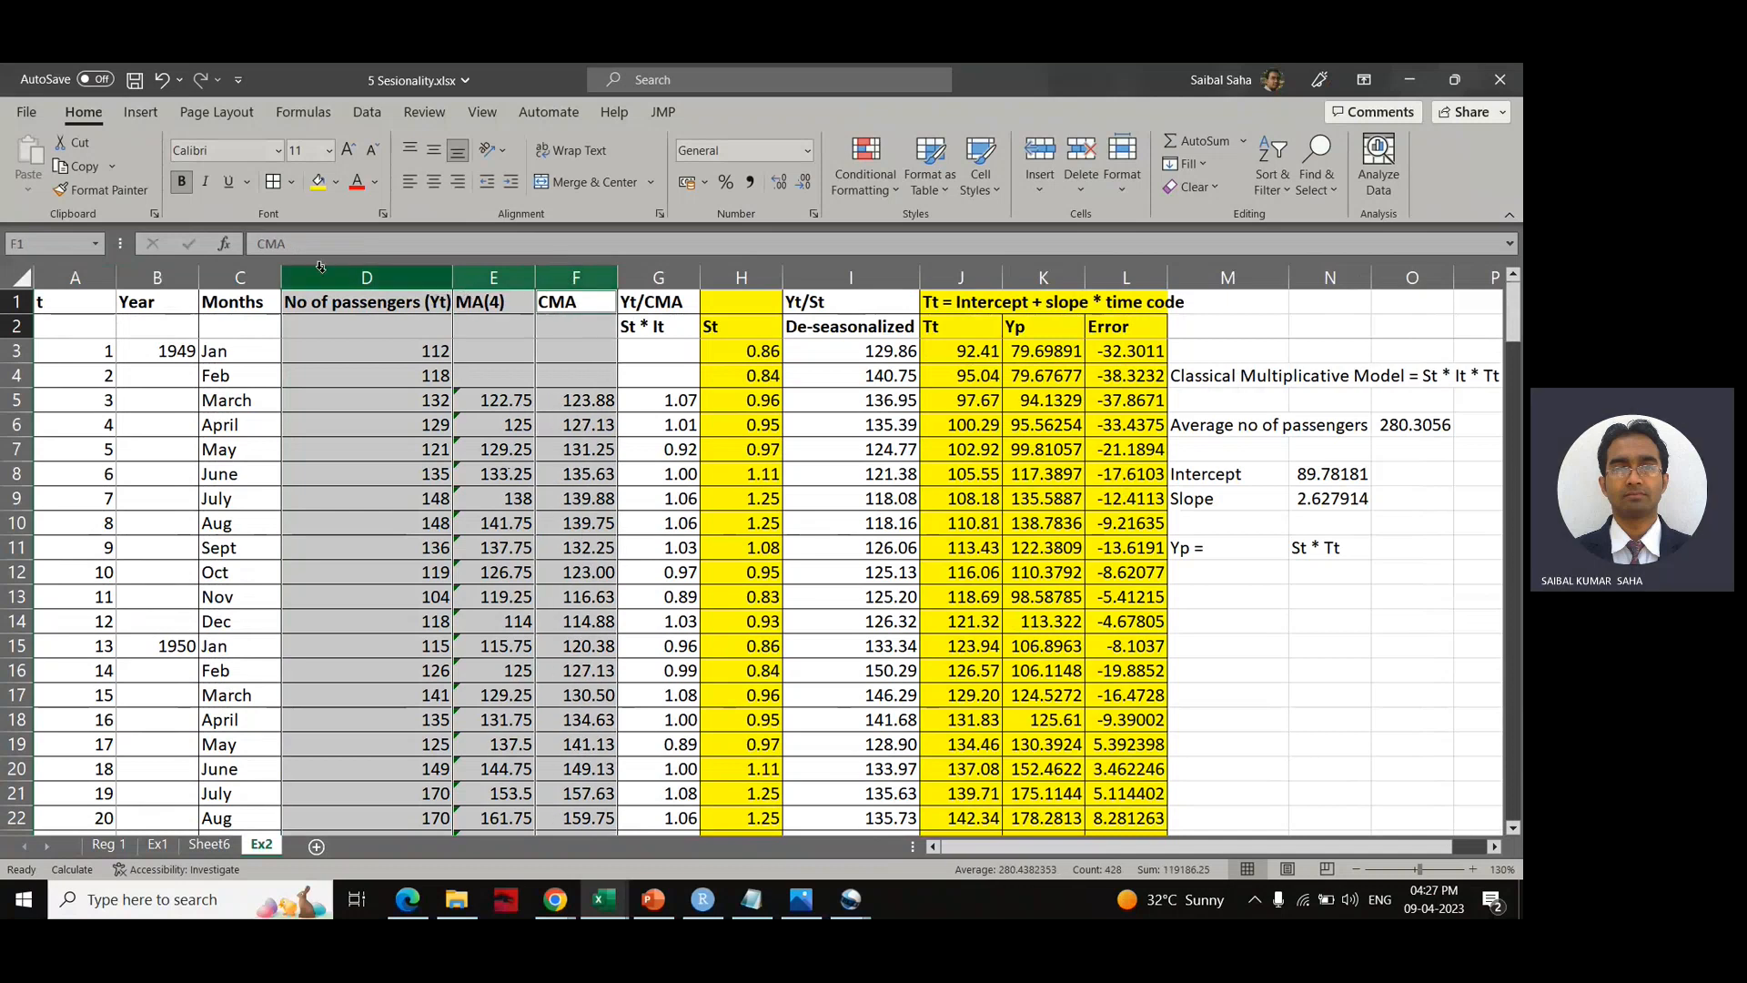
pyautogui.click(140, 111)
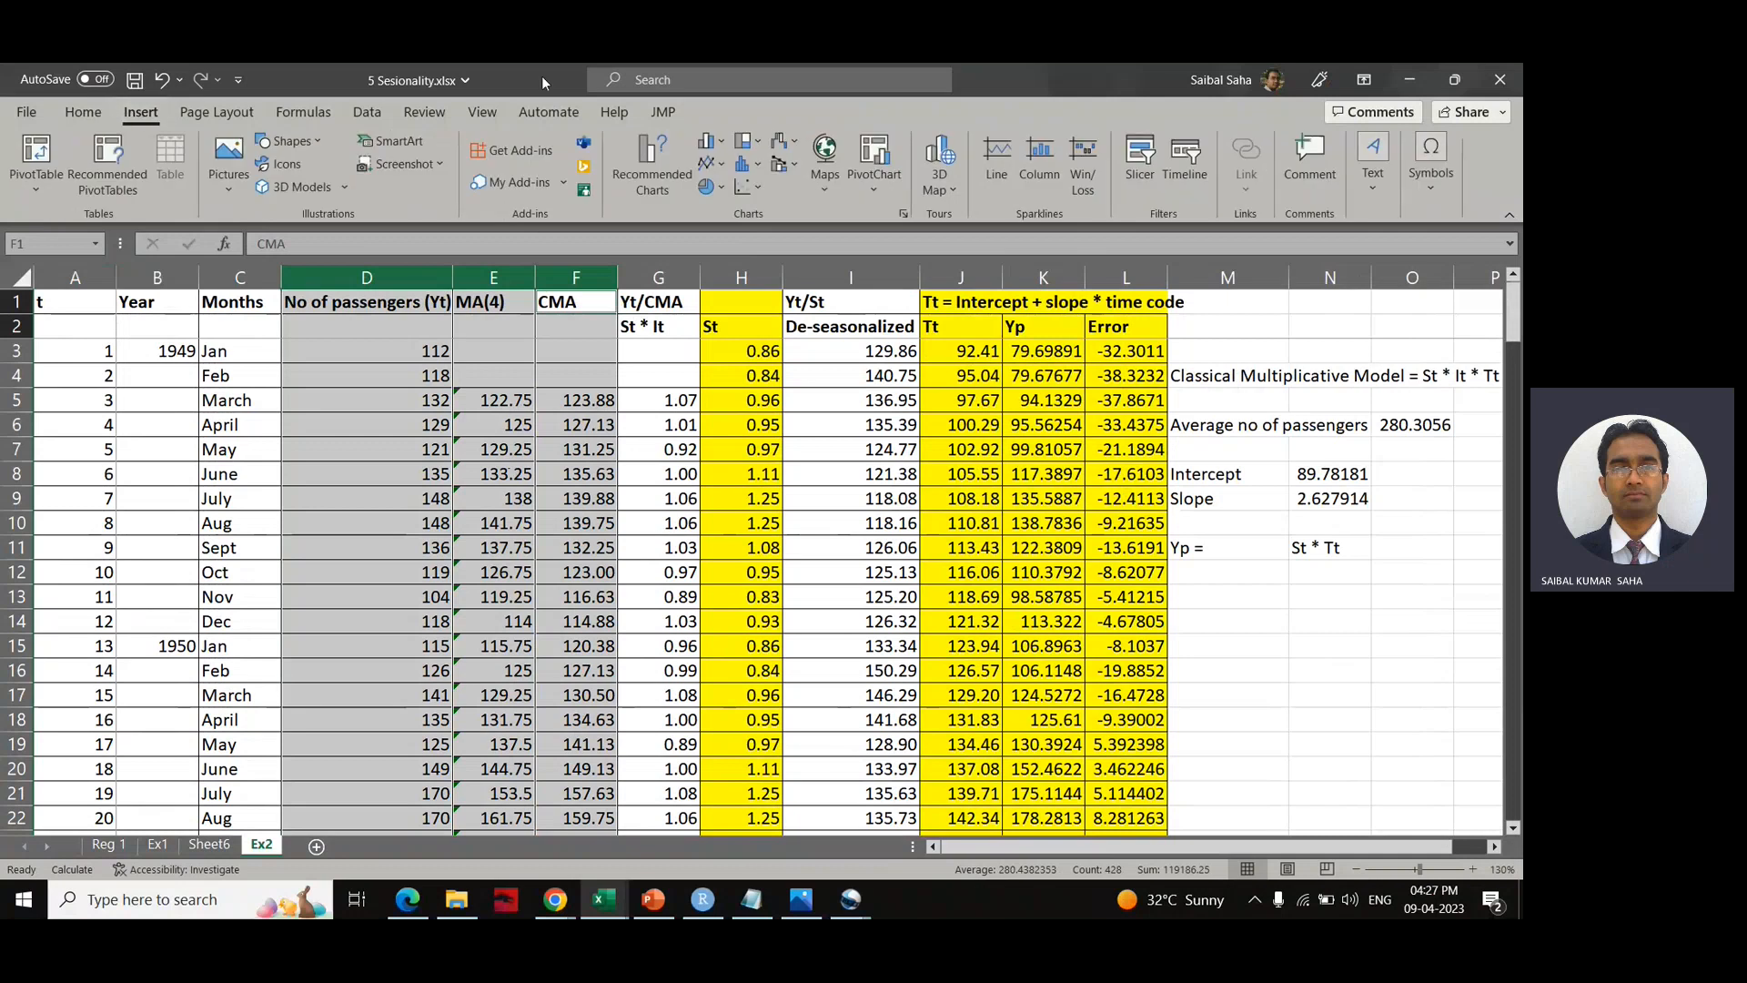
pyautogui.click(657, 174)
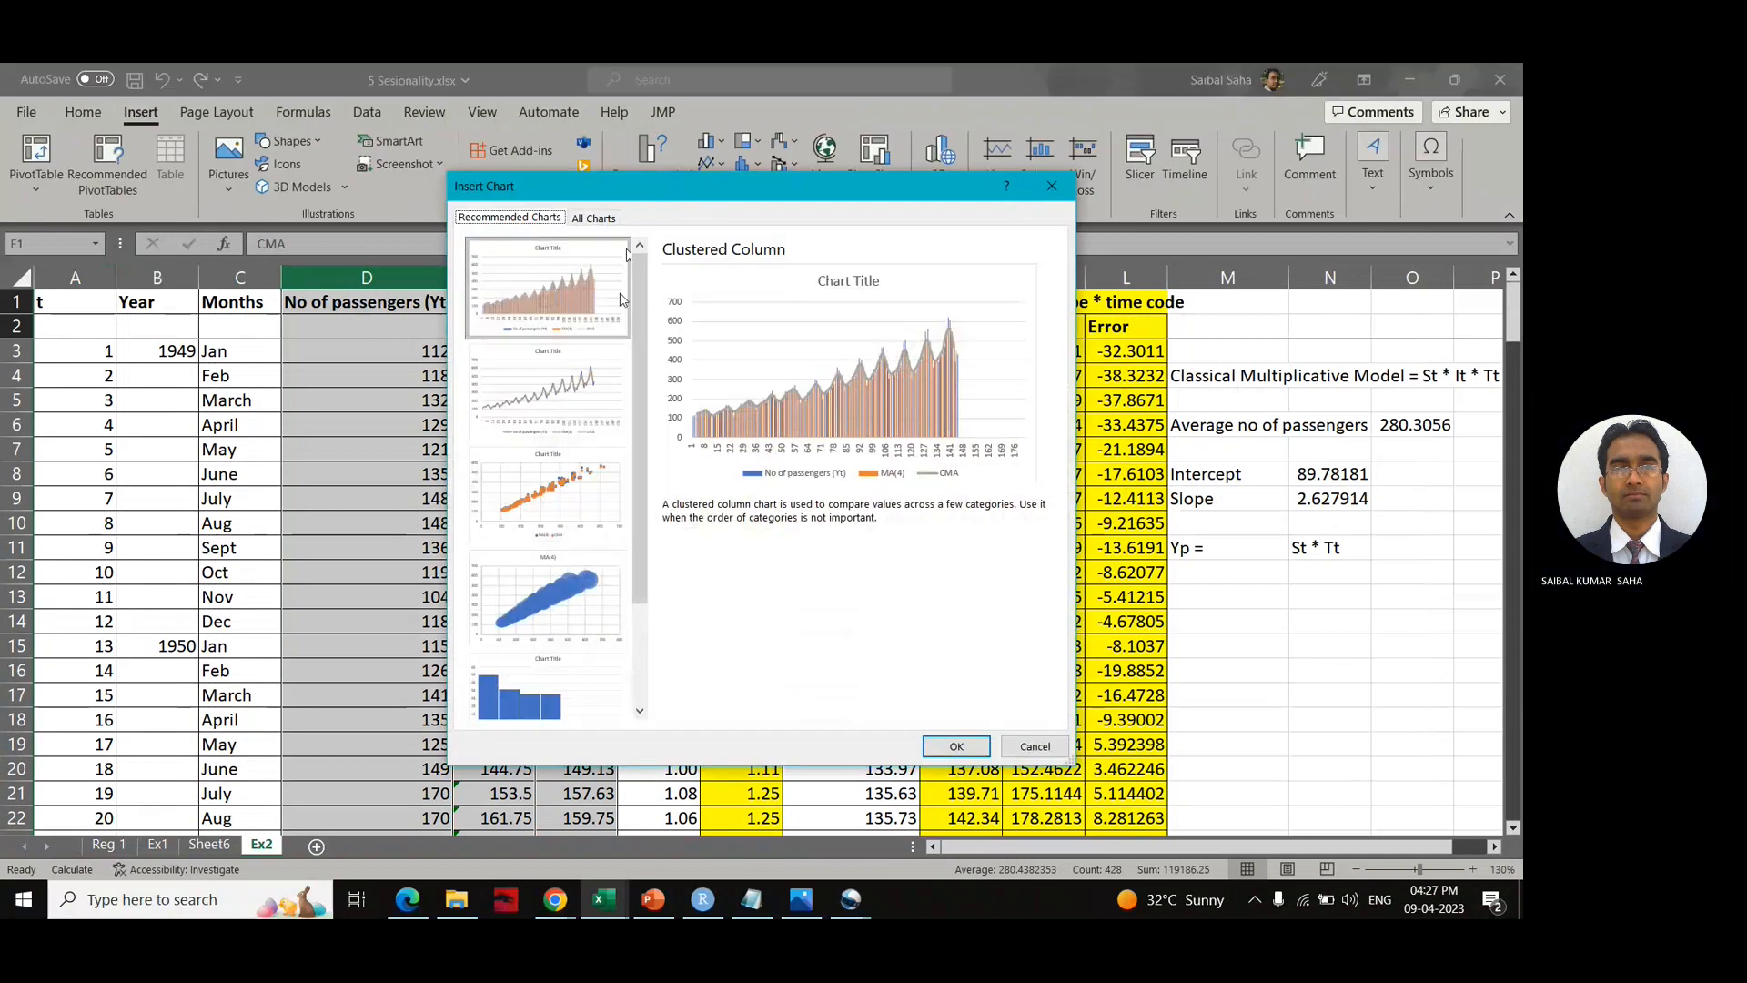
pyautogui.click(568, 394)
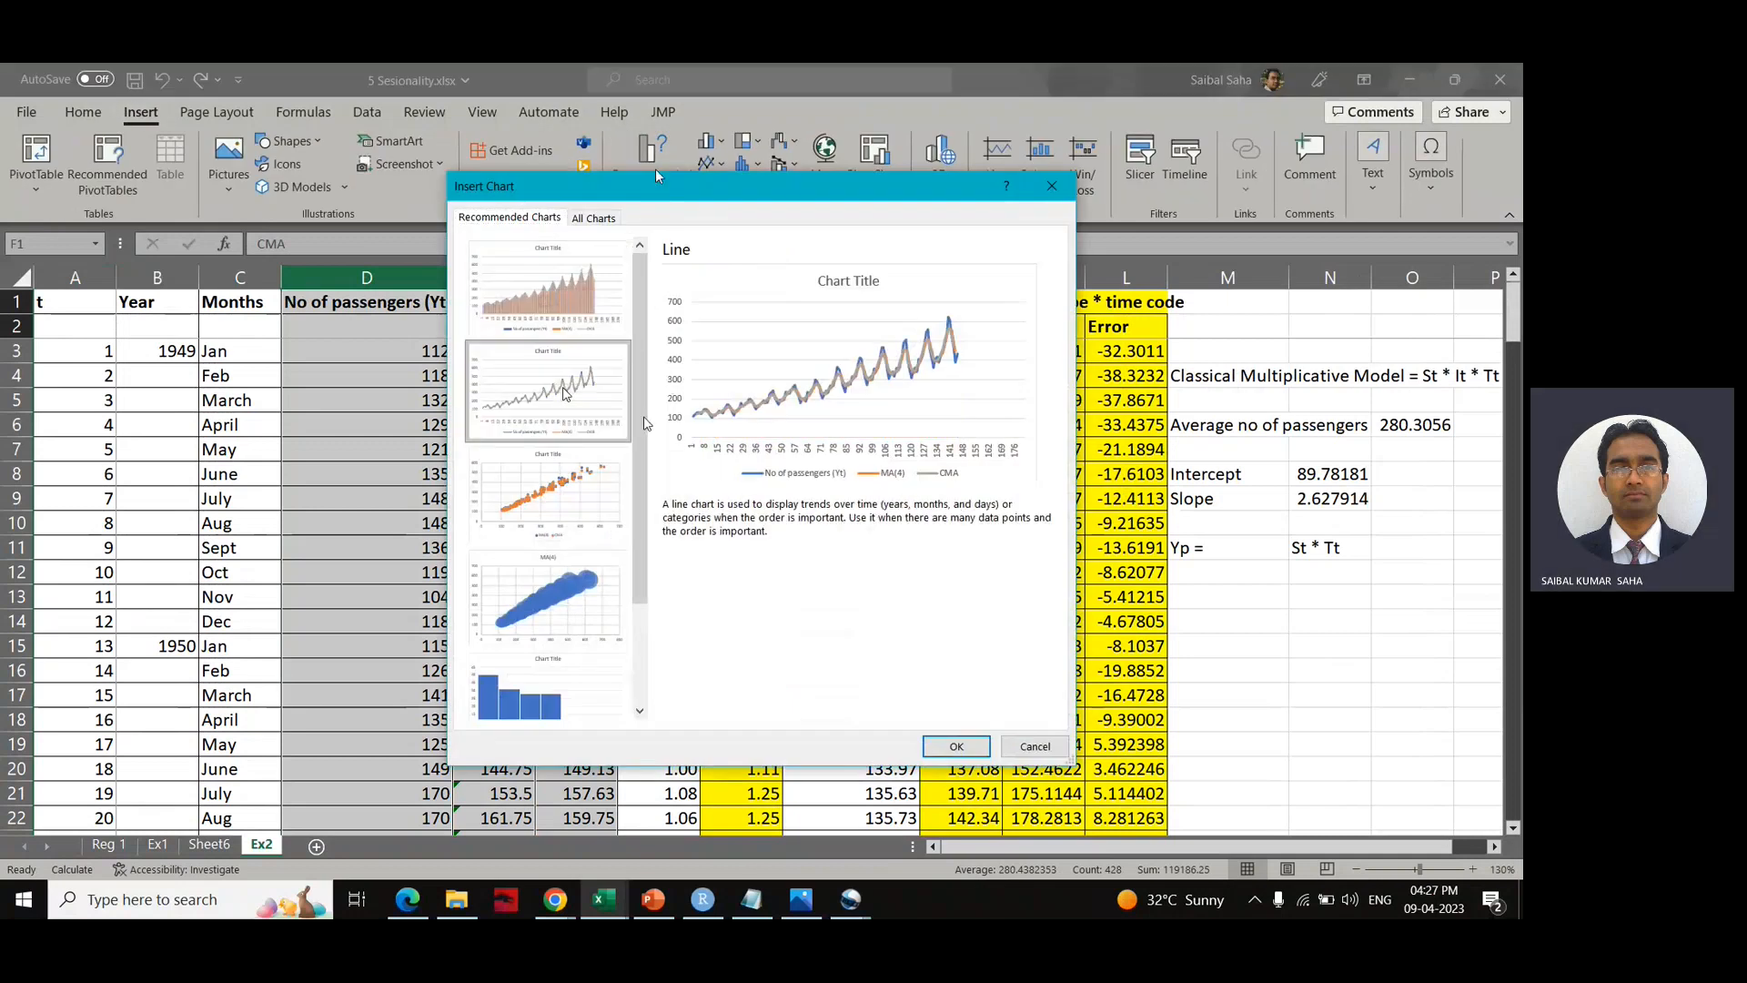
pyautogui.click(950, 746)
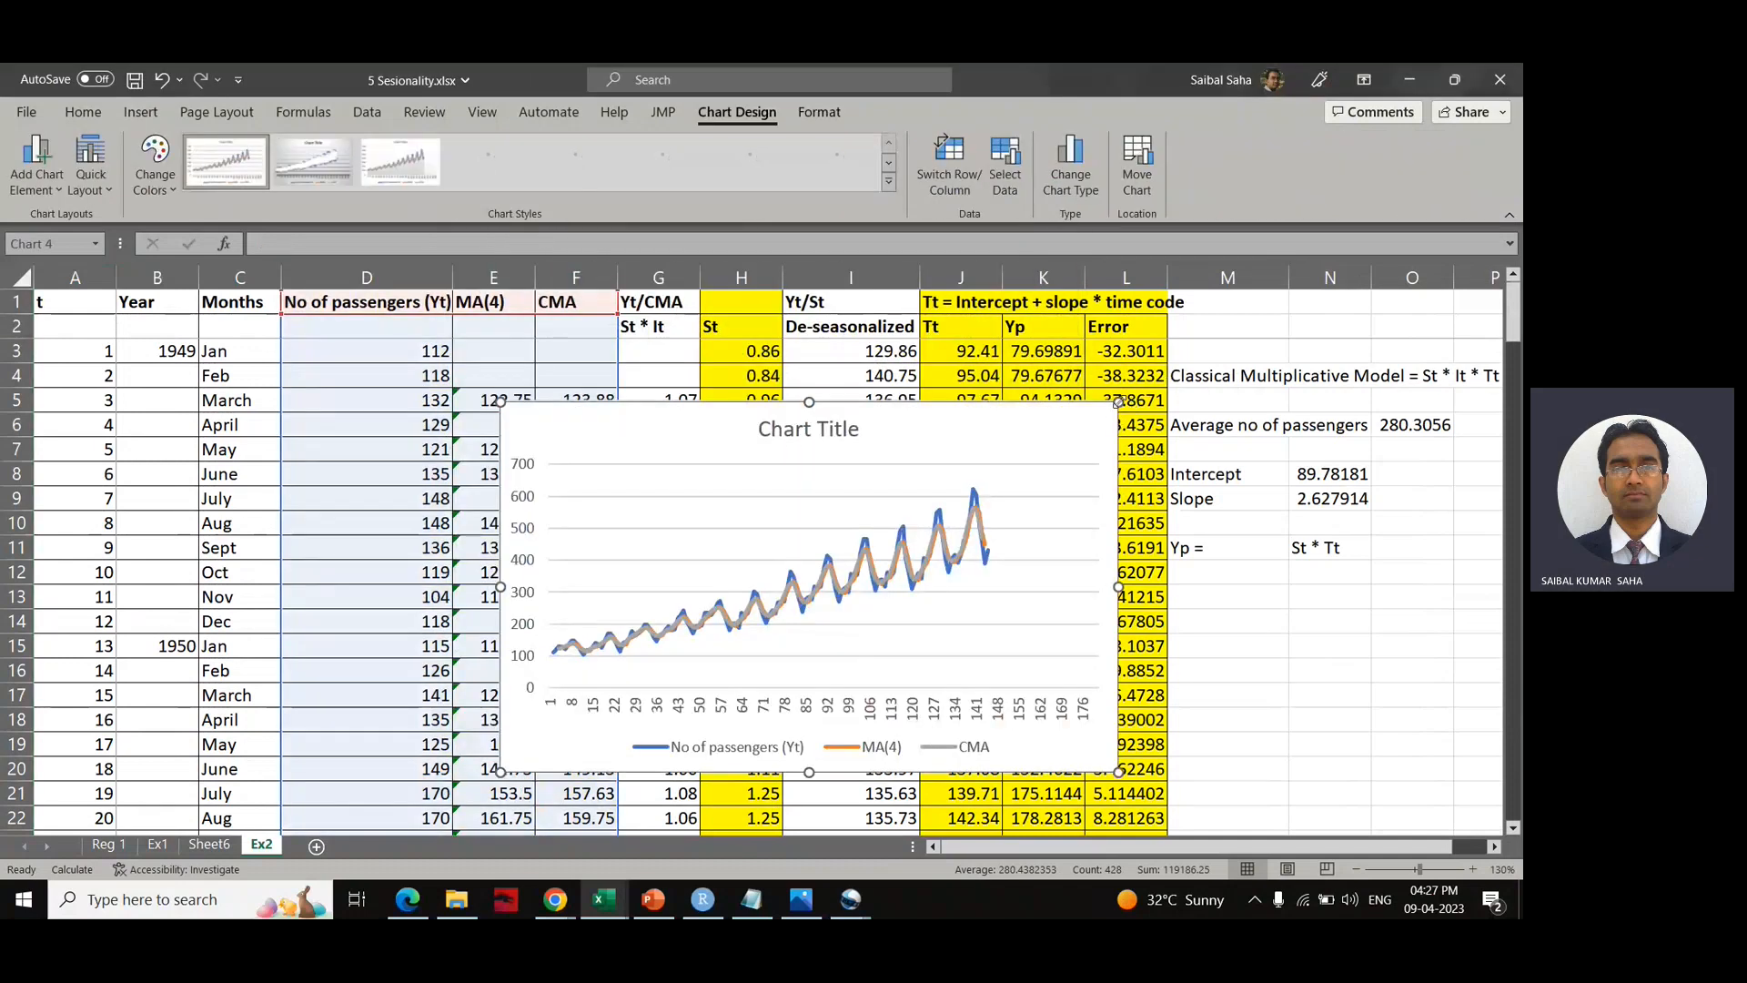
# Step: Enlarge the chart of passengers, MA(4) and CMA to compare the series, then delete it from the sheet
pyautogui.moveTo(1119, 401); pyautogui.dragTo(1395, 289)
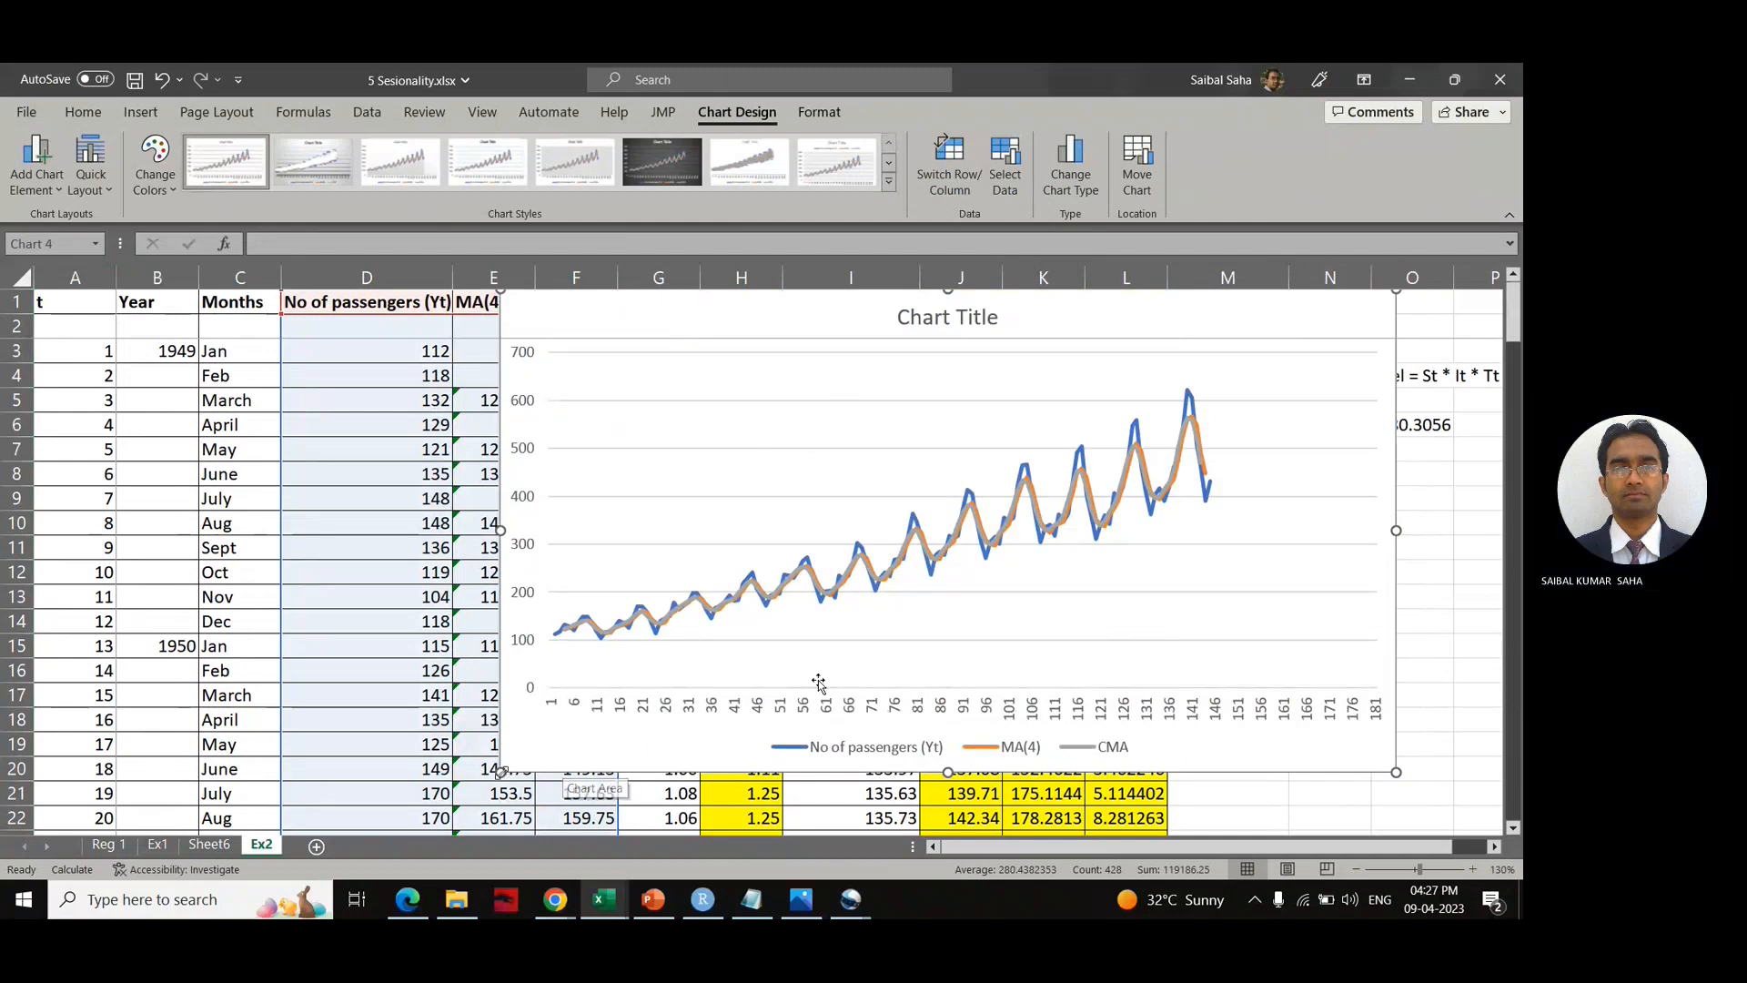
pyautogui.moveTo(501, 773); pyautogui.dragTo(392, 807)
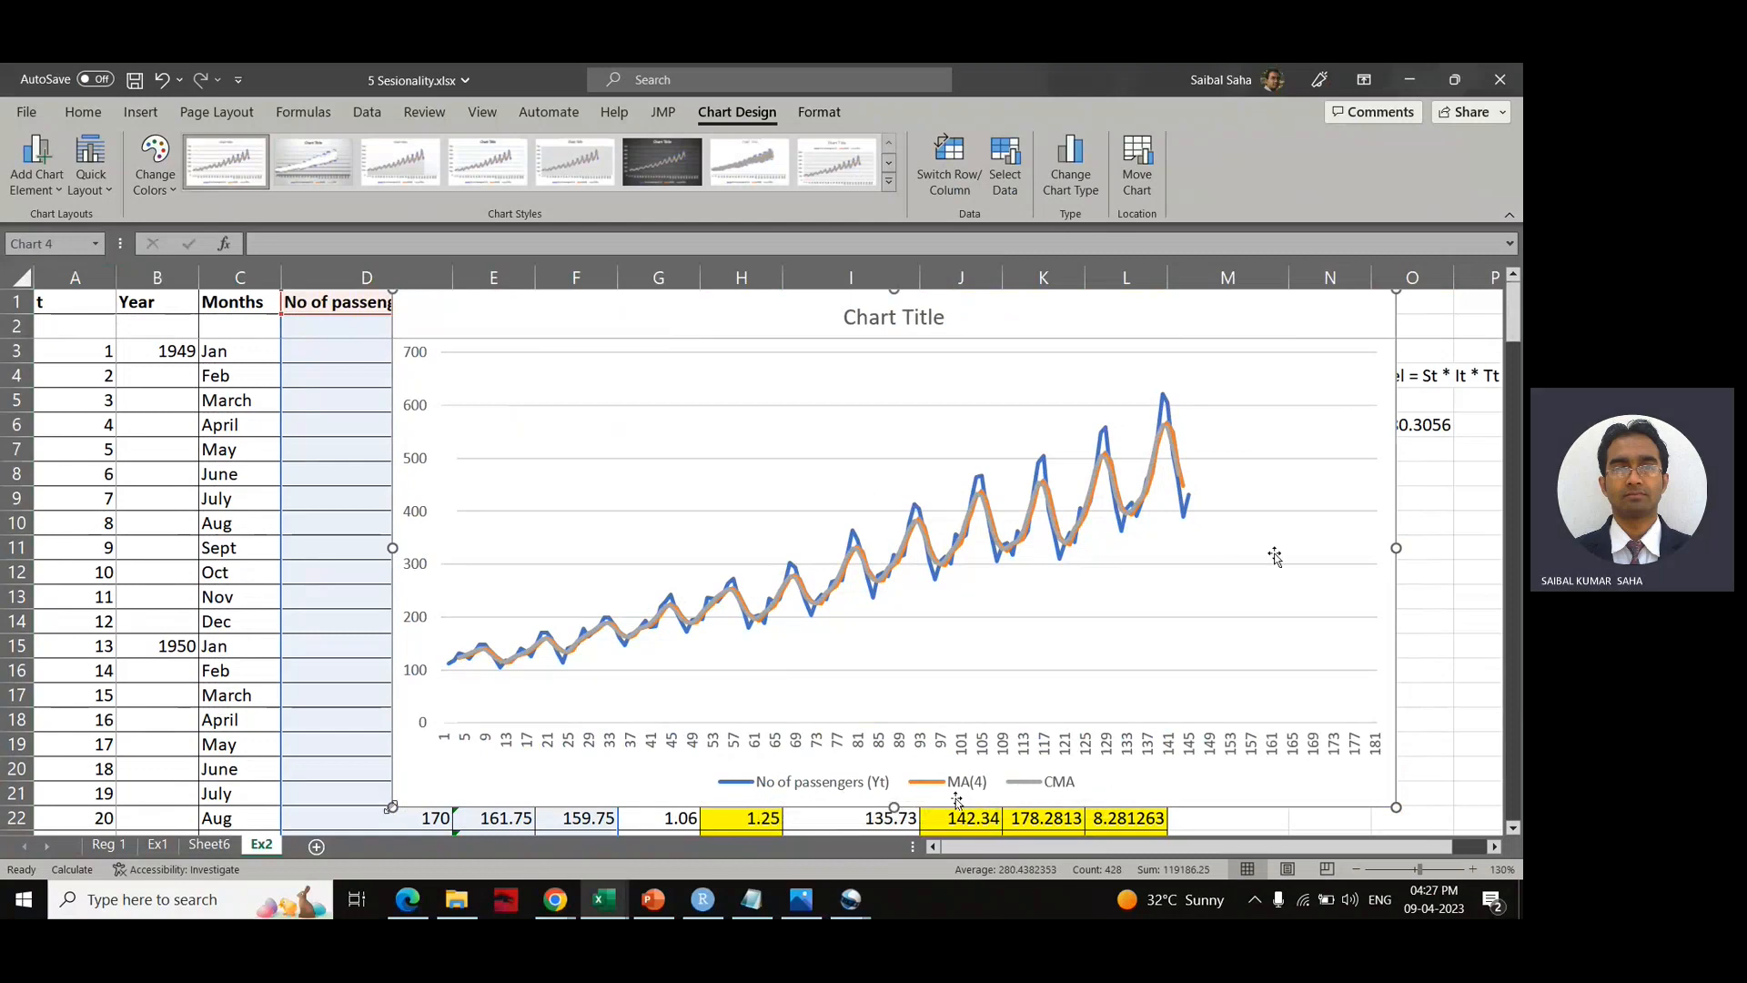
pyautogui.click(1395, 333)
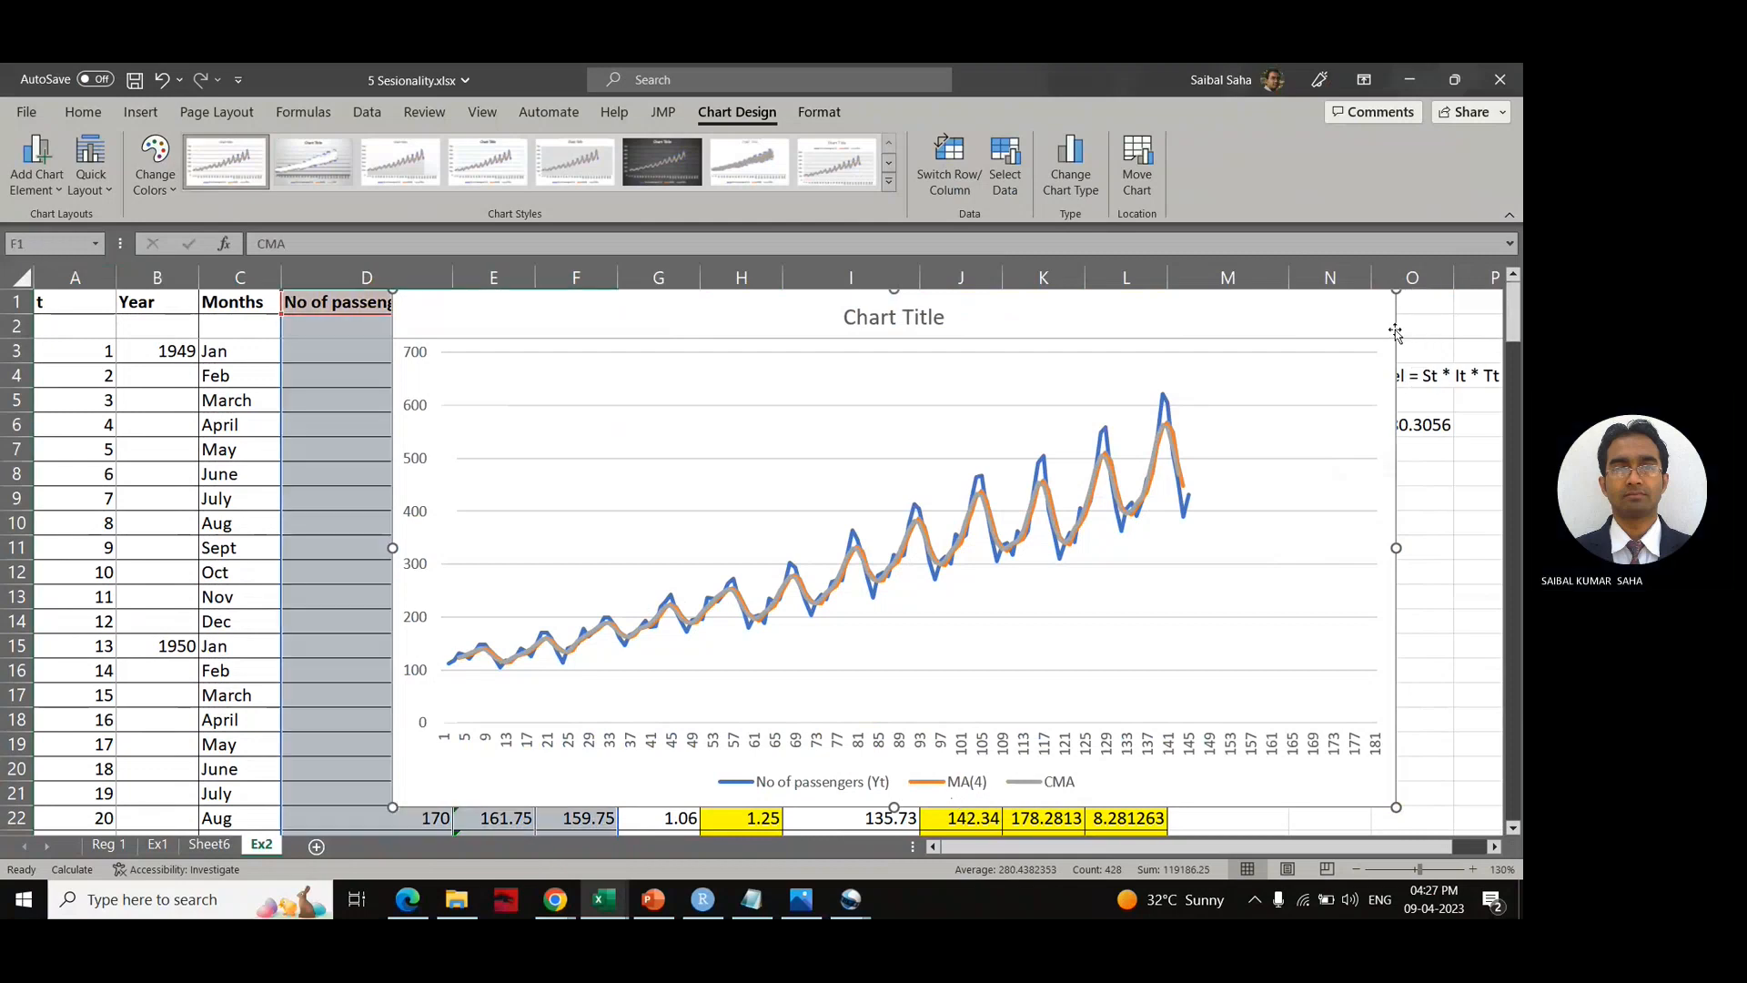
pyautogui.press('Delete')
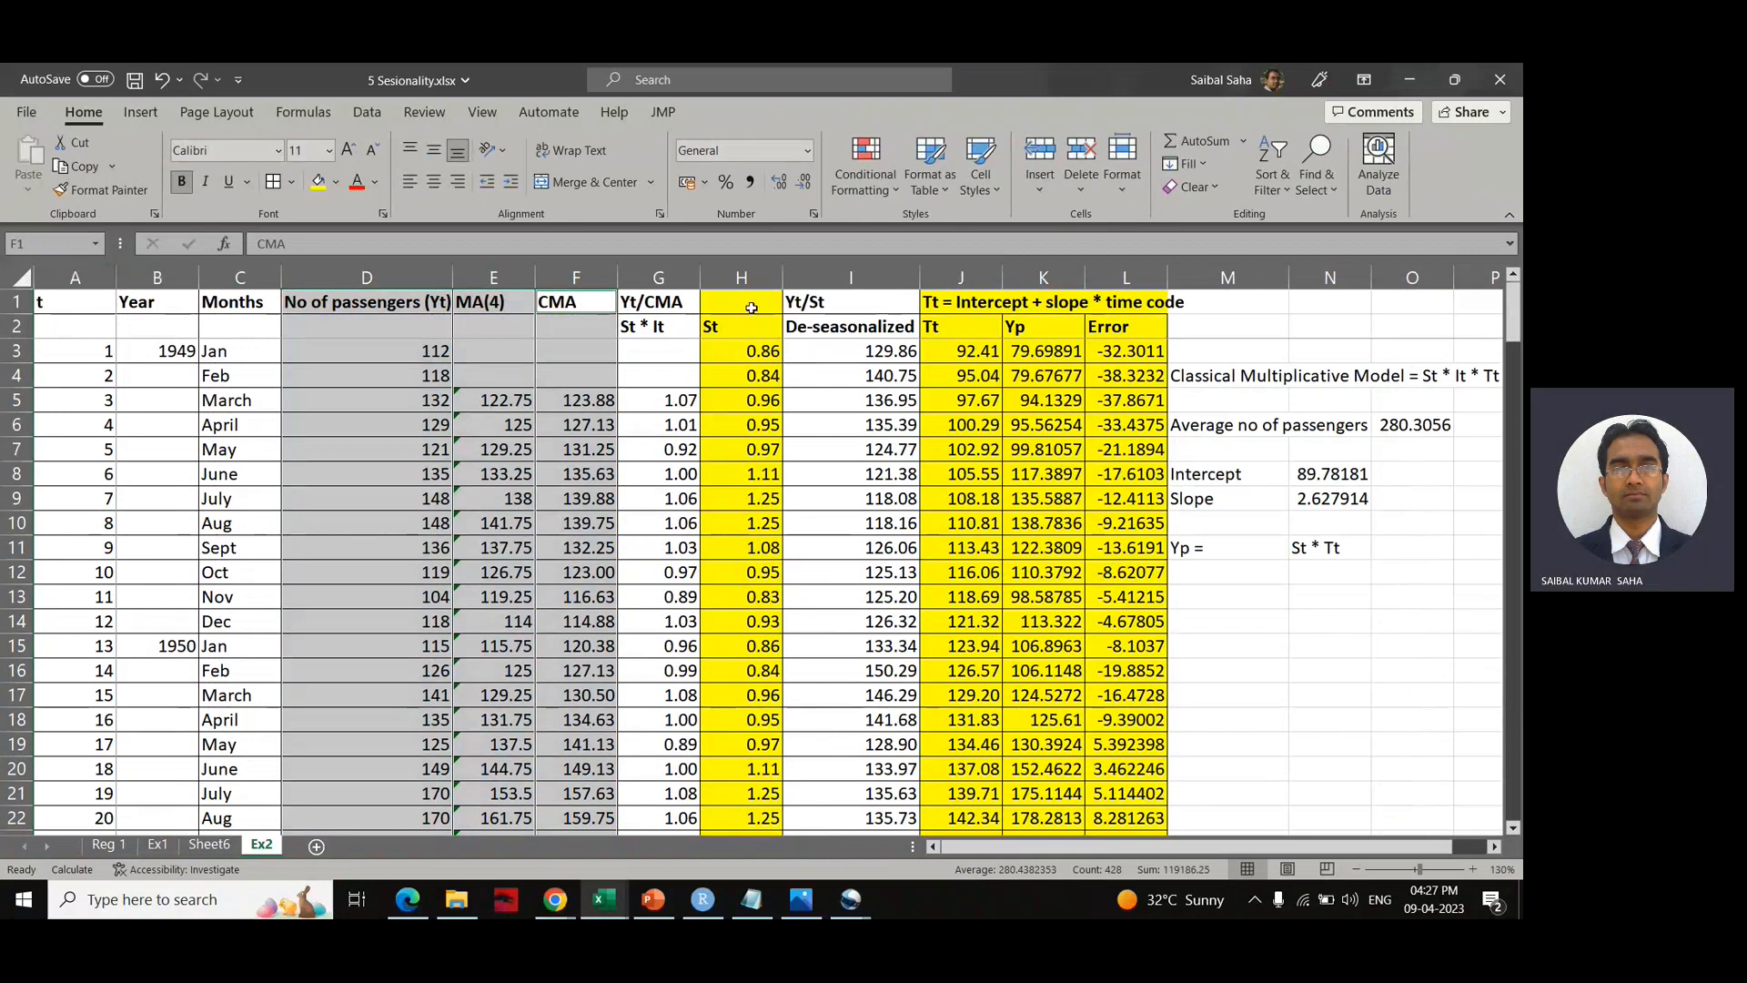
# Step: Plot the seasonal index column St as an enlarged line chart, then delete the chart
pyautogui.click(729, 281)
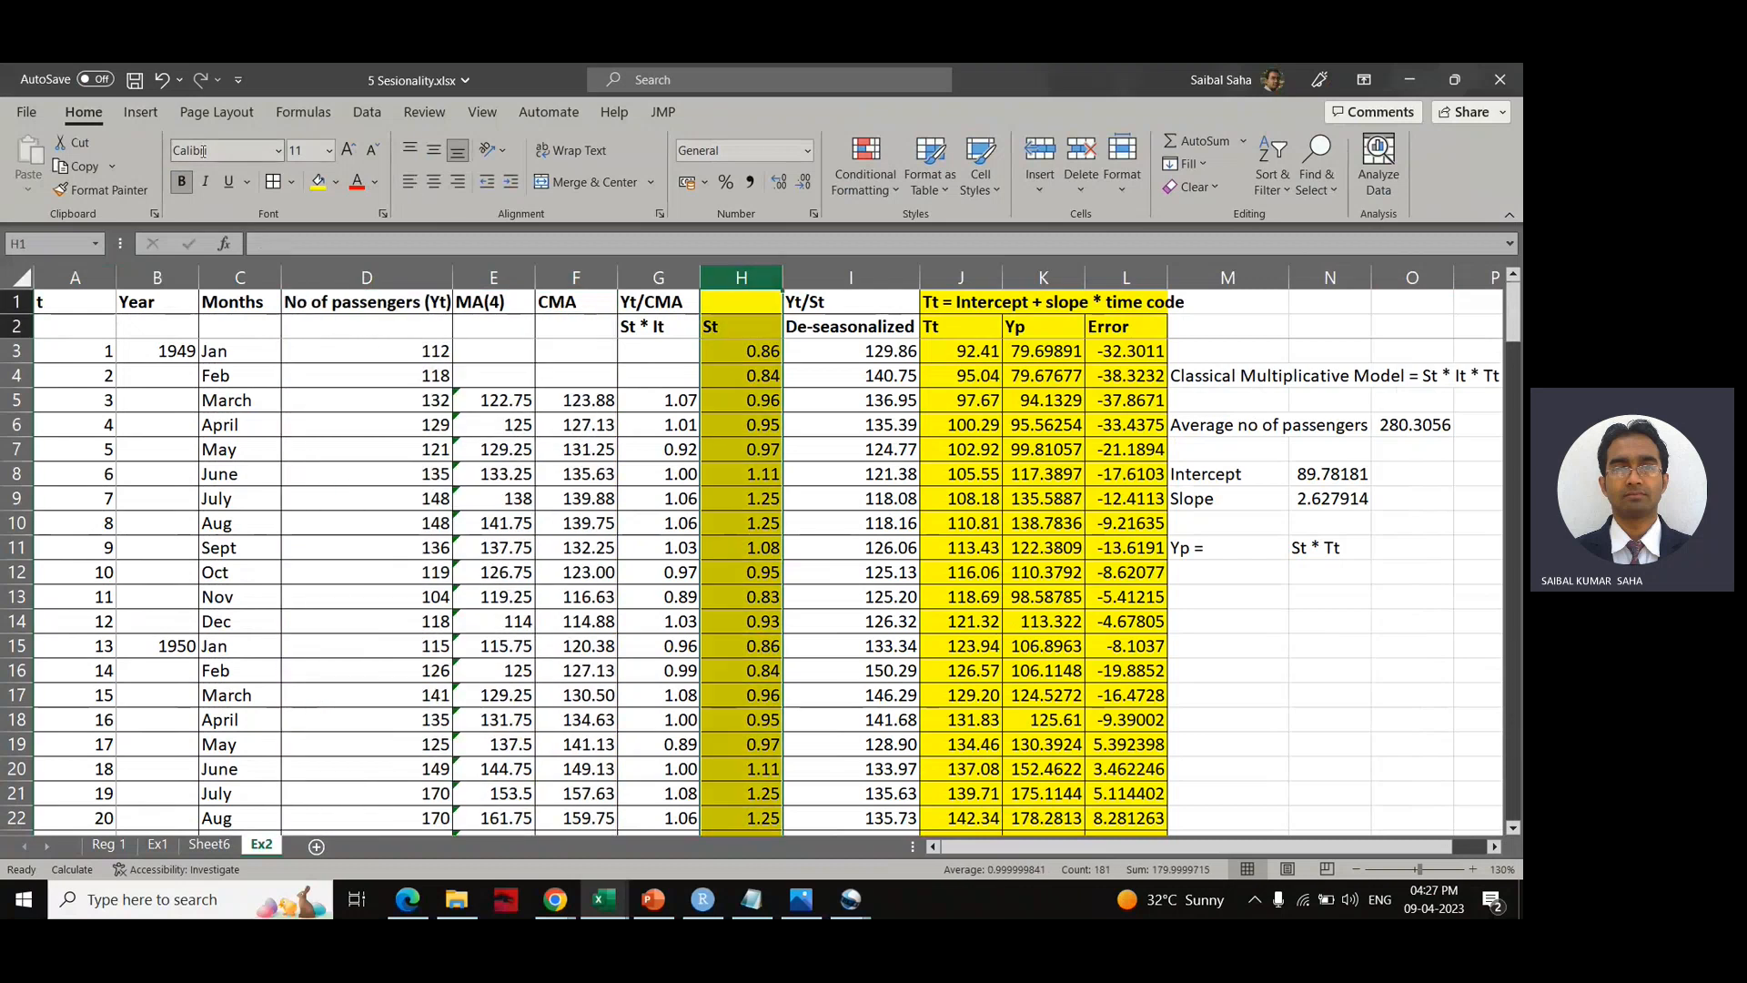
pyautogui.click(142, 115)
pyautogui.click(655, 165)
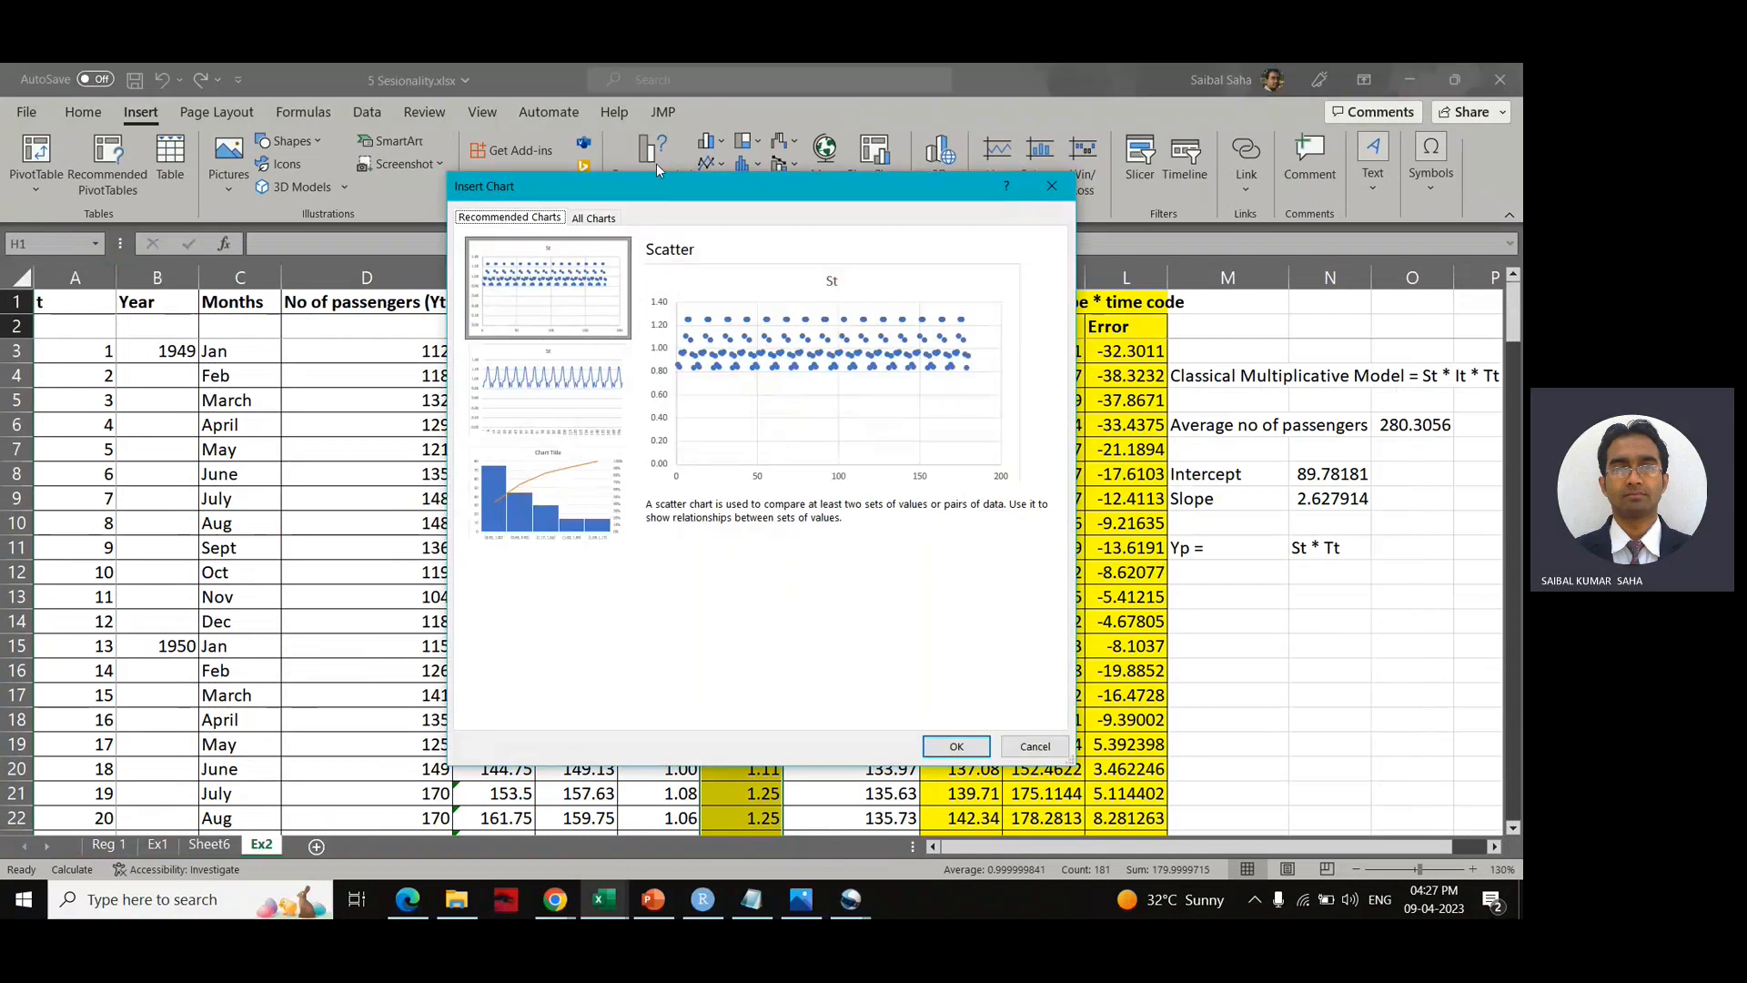
pyautogui.click(548, 391)
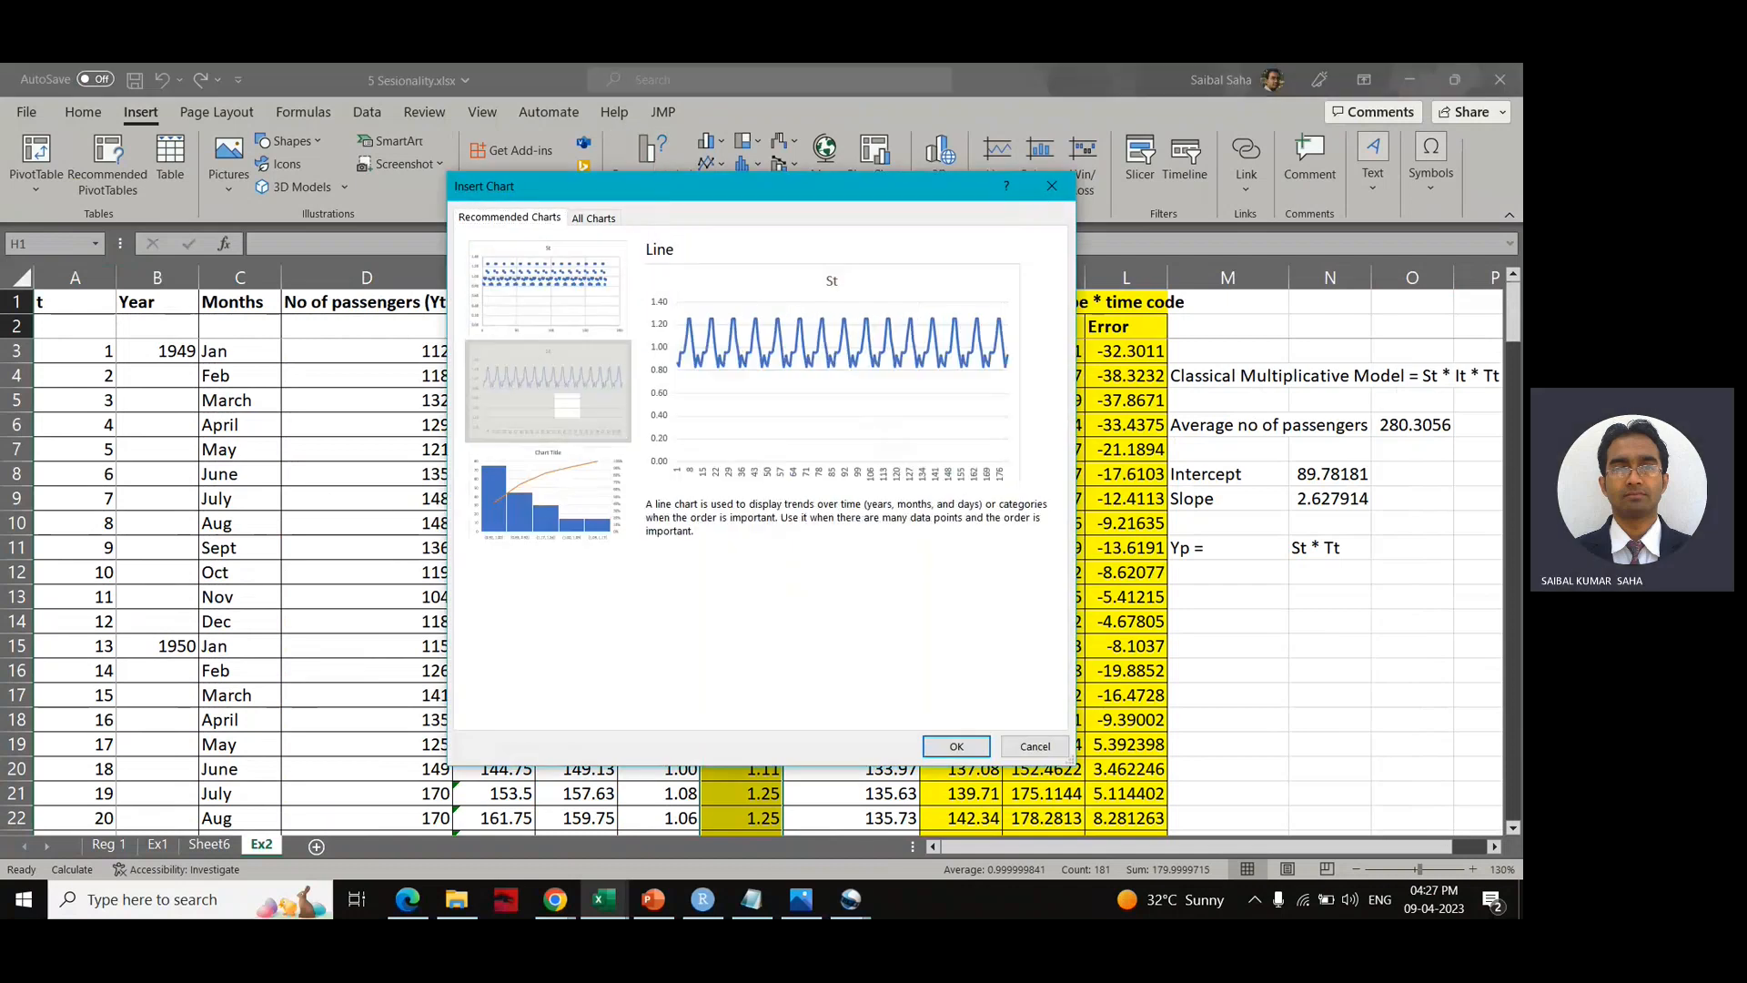
pyautogui.click(945, 746)
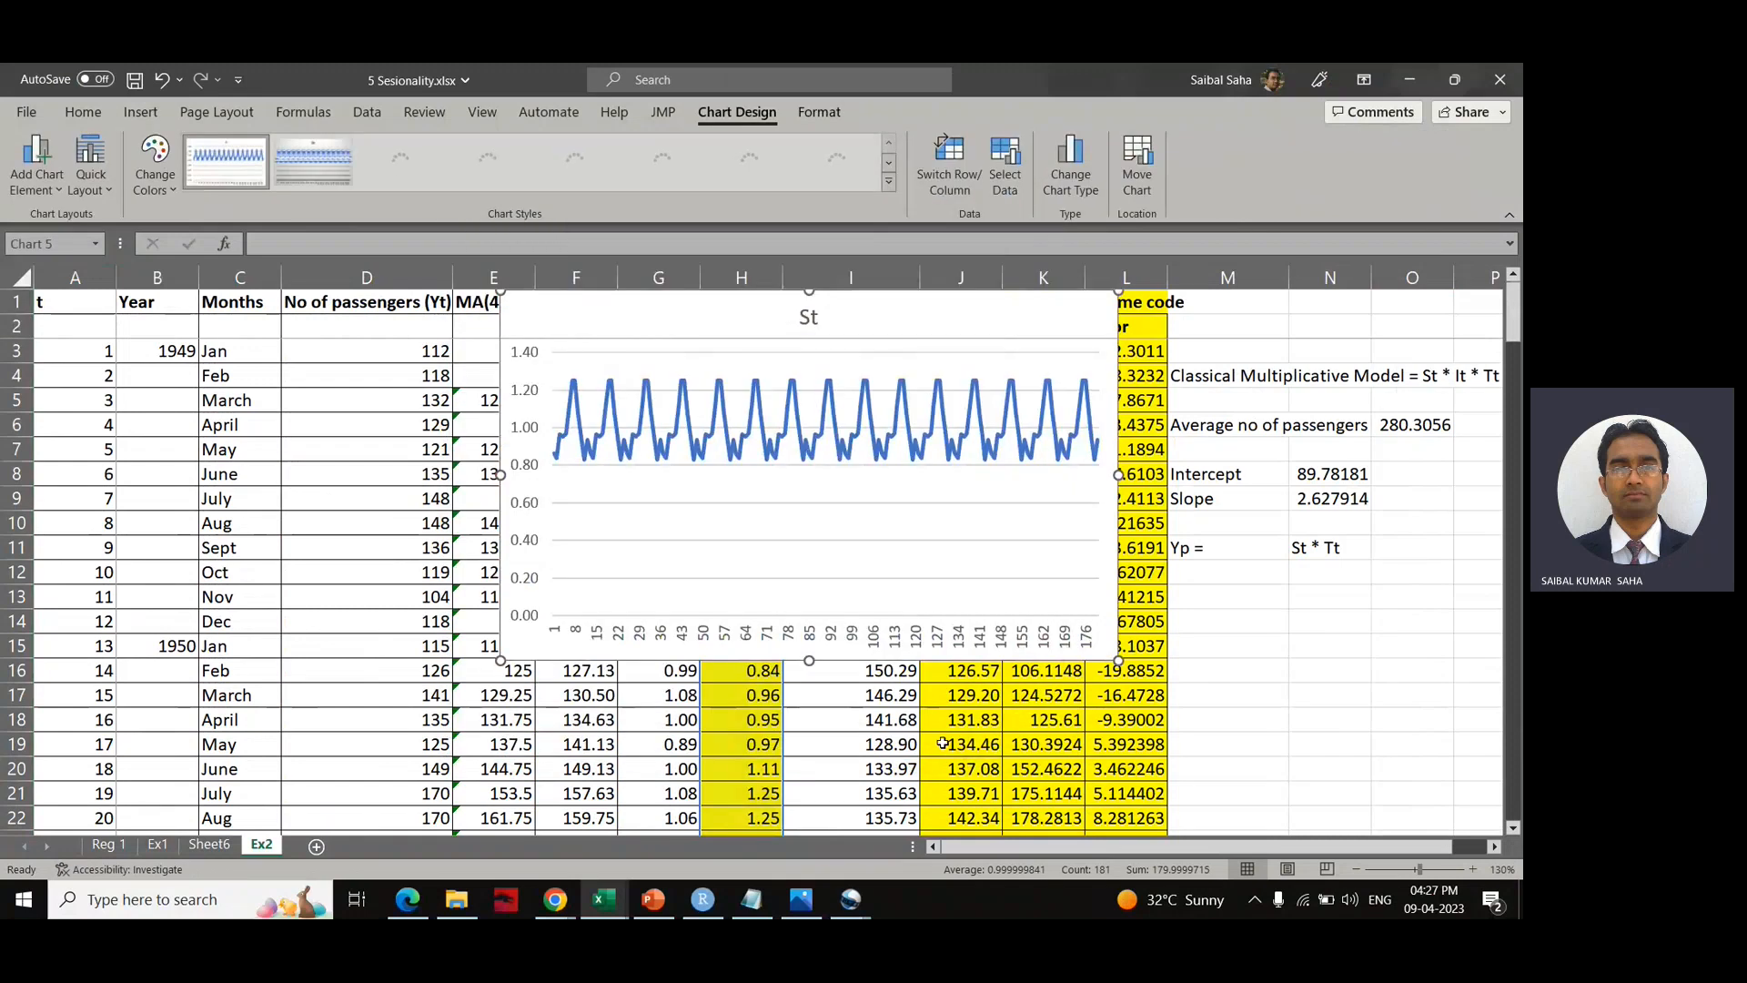
pyautogui.moveTo(1119, 662); pyautogui.dragTo(1453, 794)
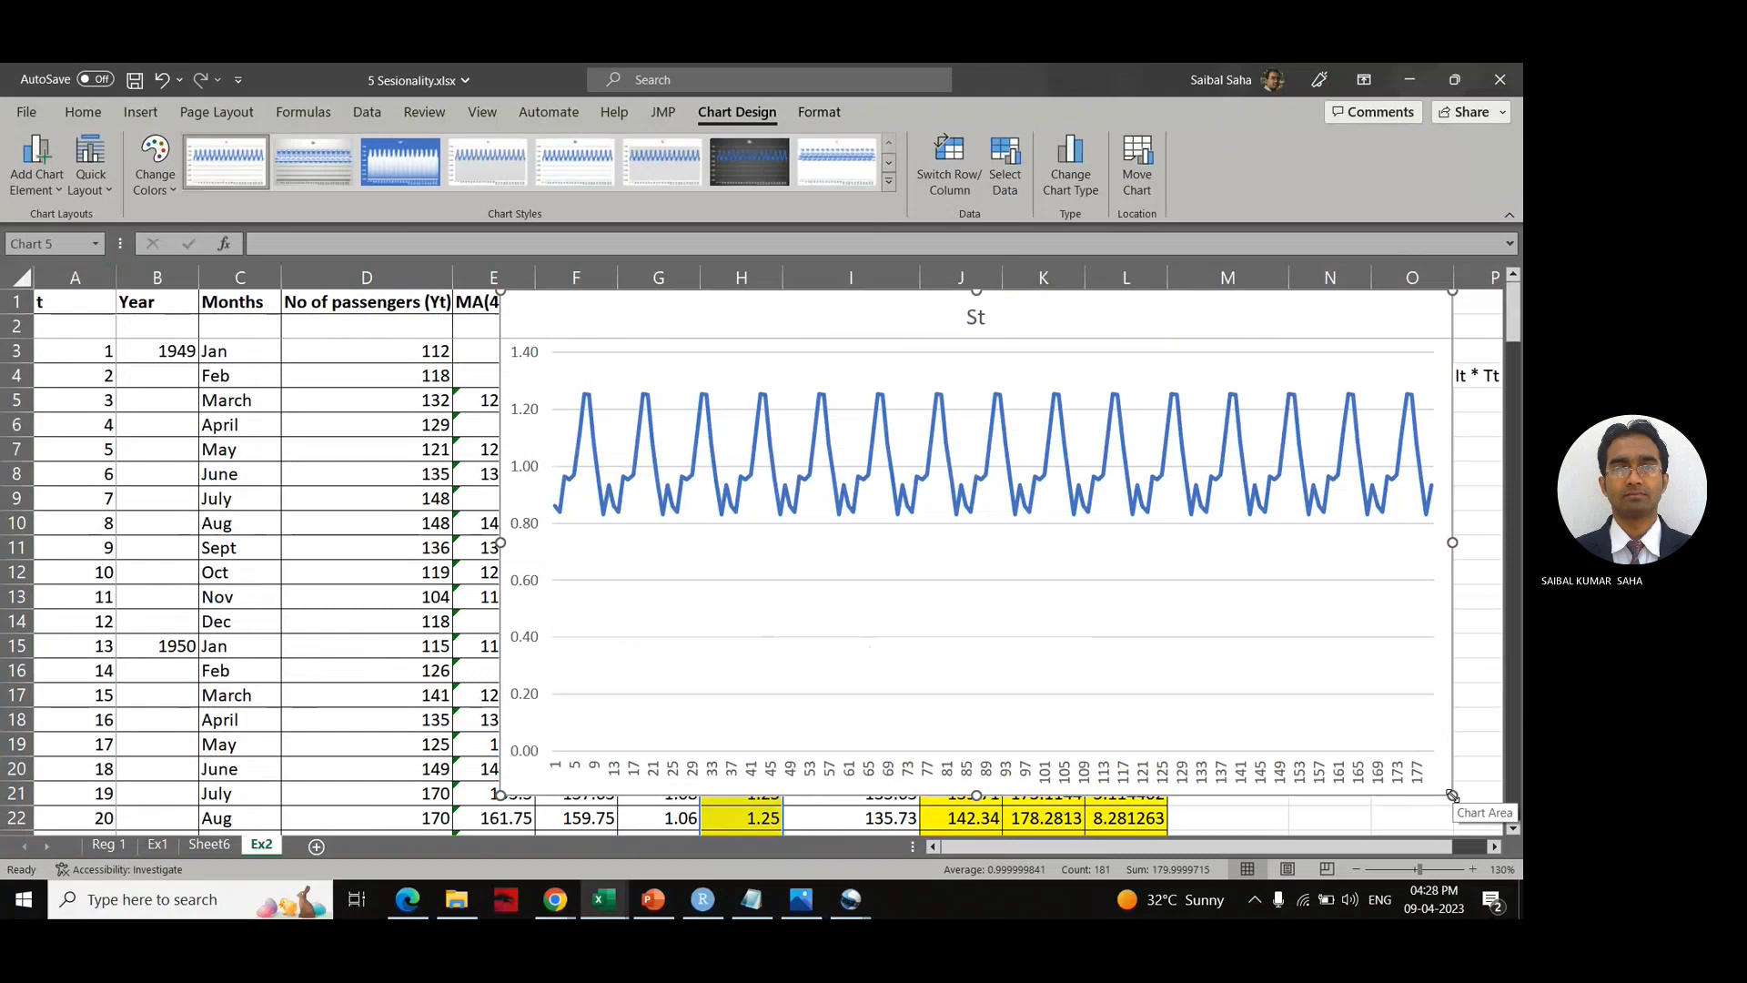
pyautogui.press('Delete')
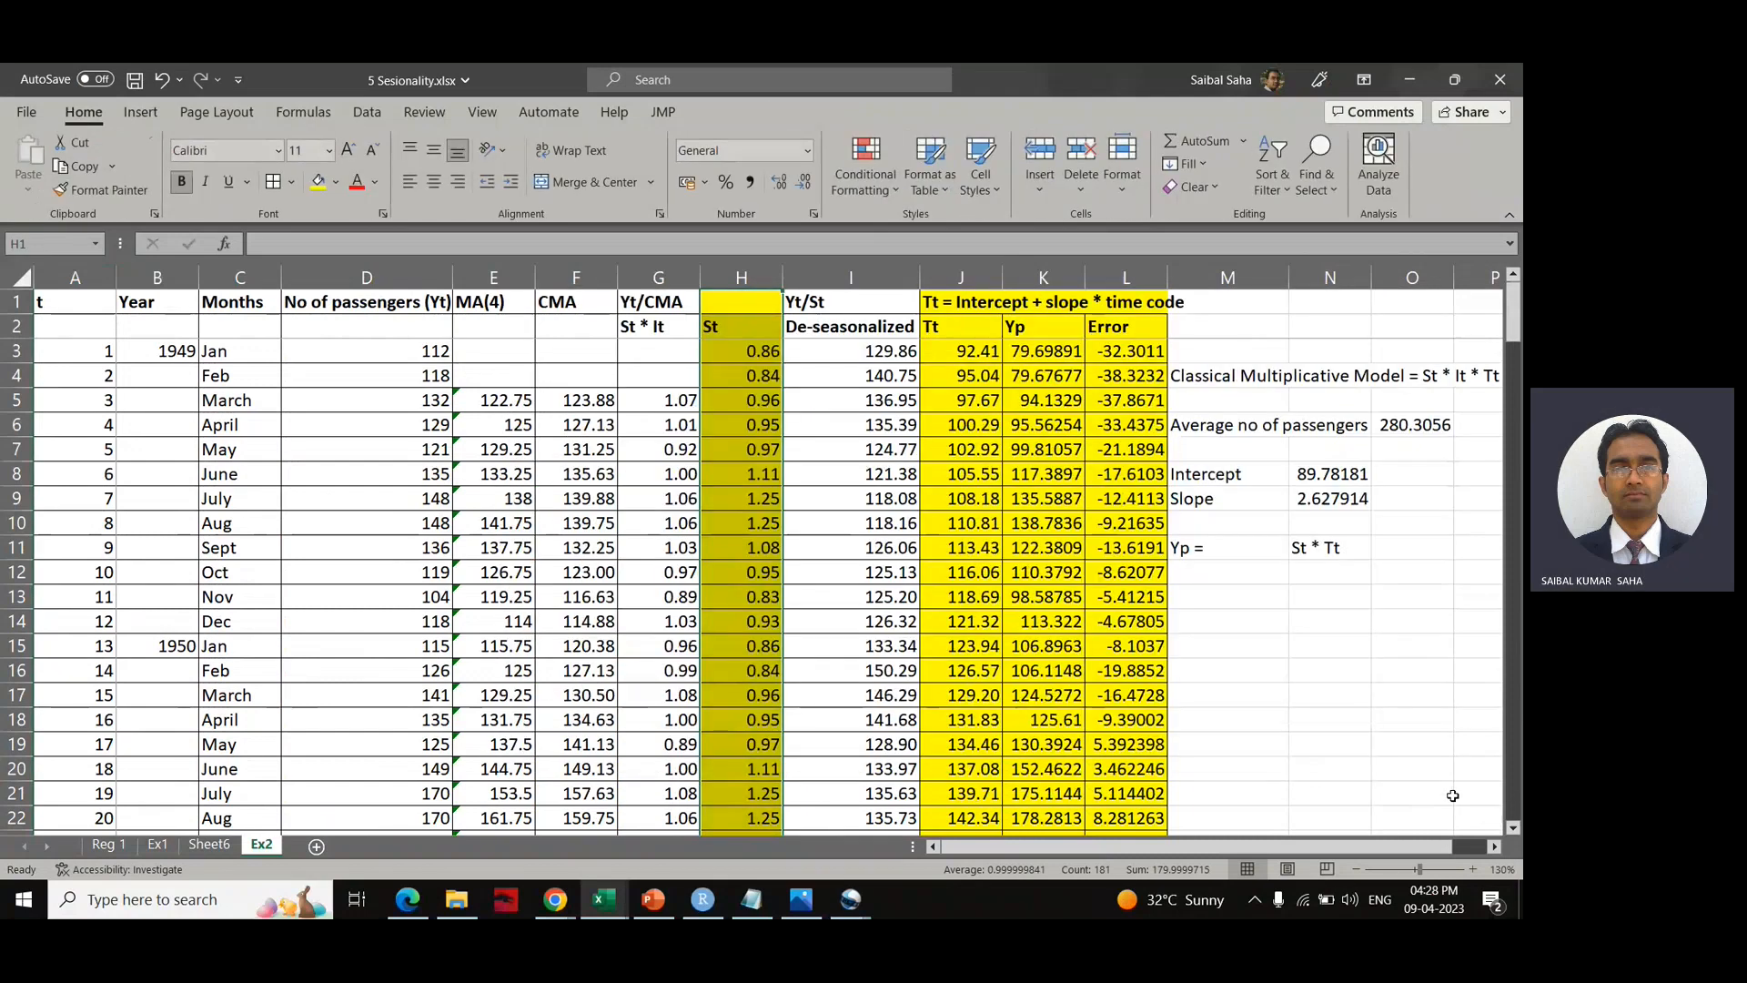
# Step: Insert a line chart of the trend column Tt, then delete it from the sheet
pyautogui.click(967, 275)
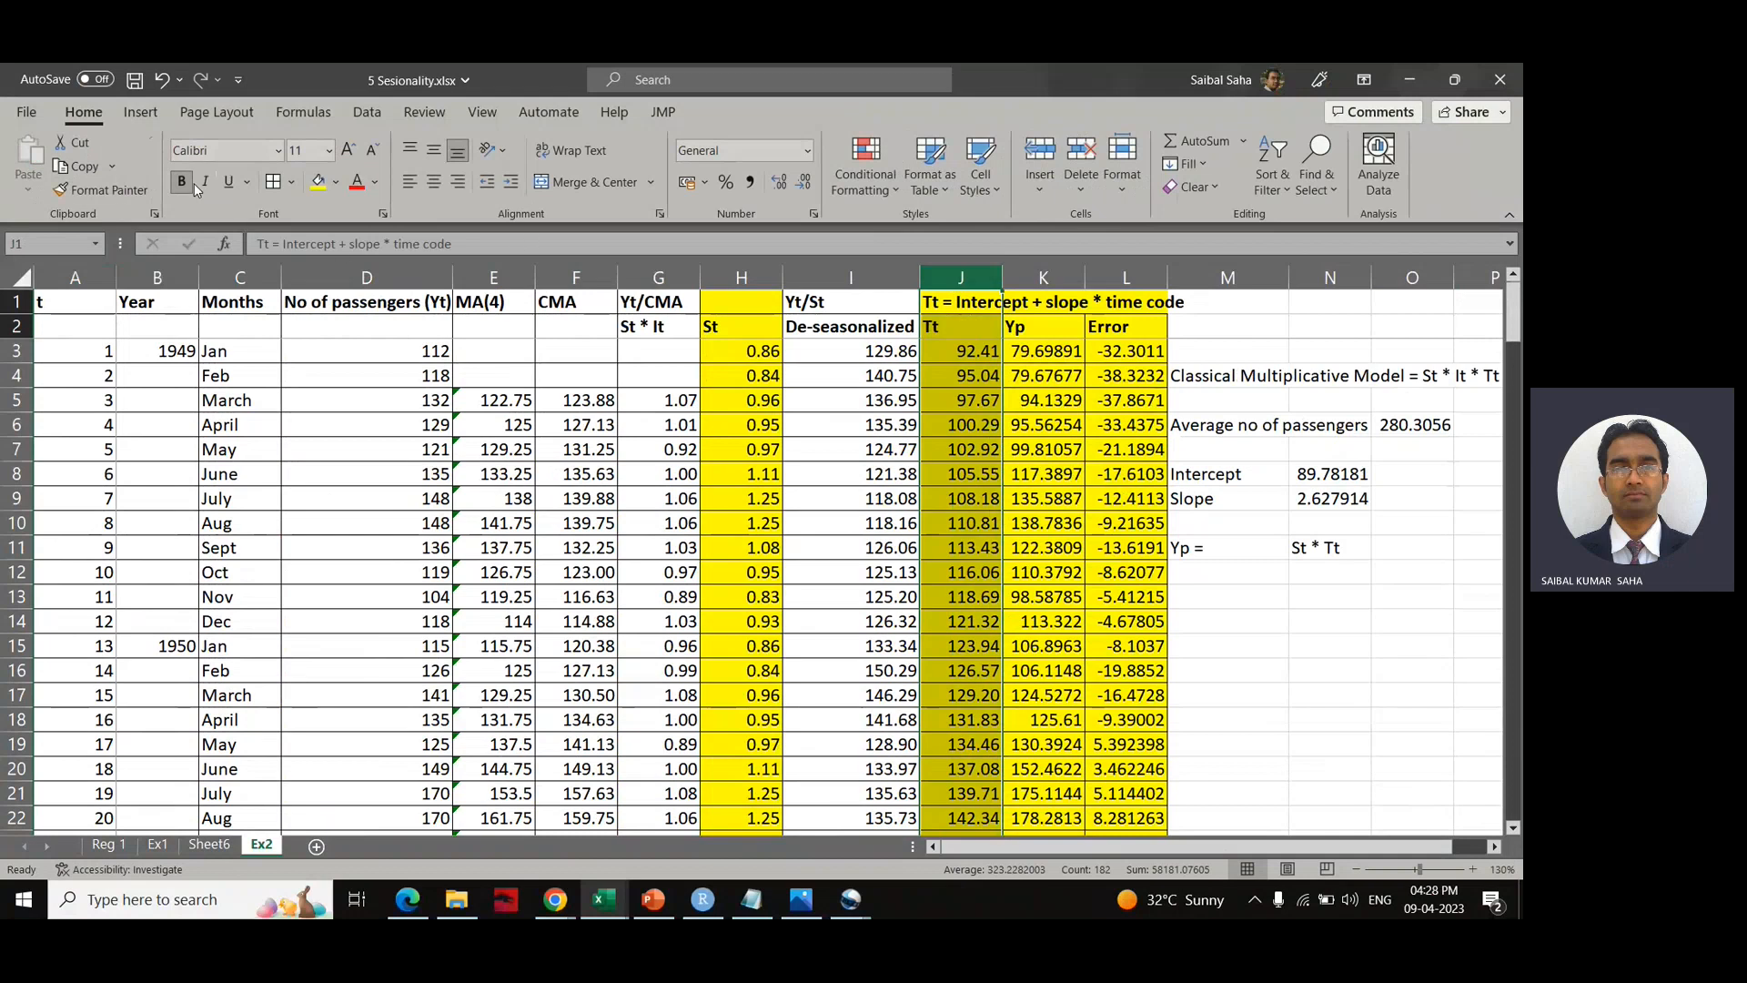
pyautogui.click(140, 111)
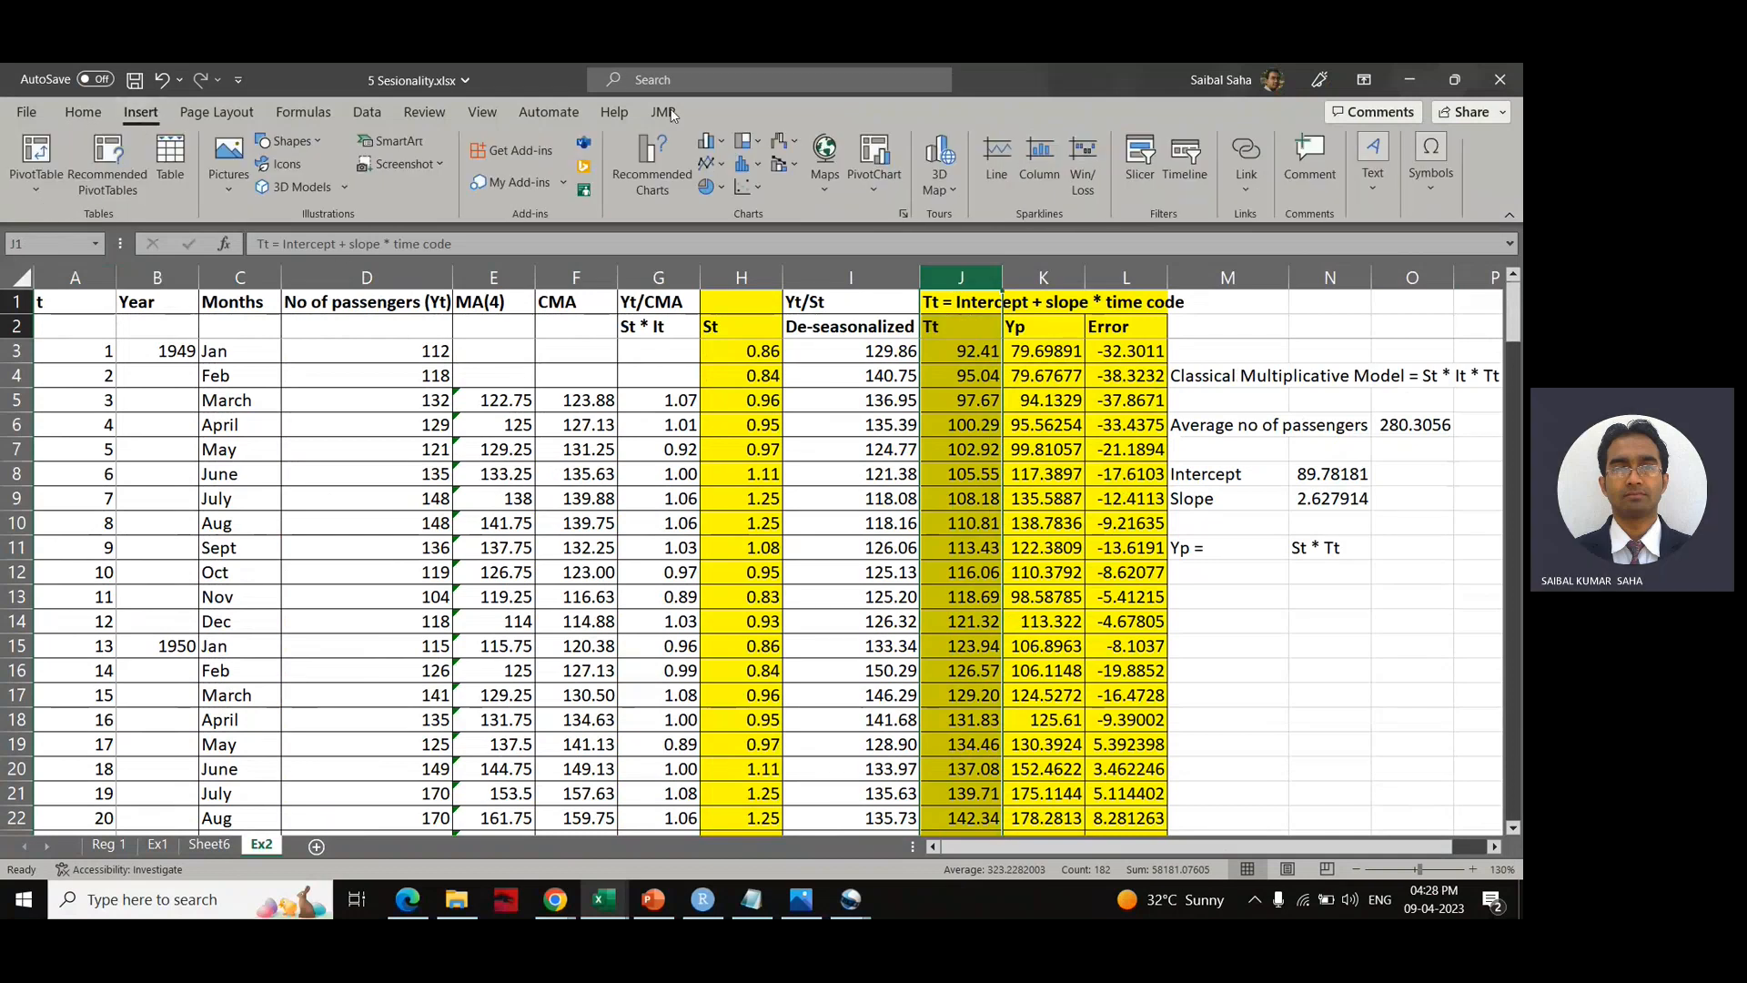
pyautogui.click(653, 141)
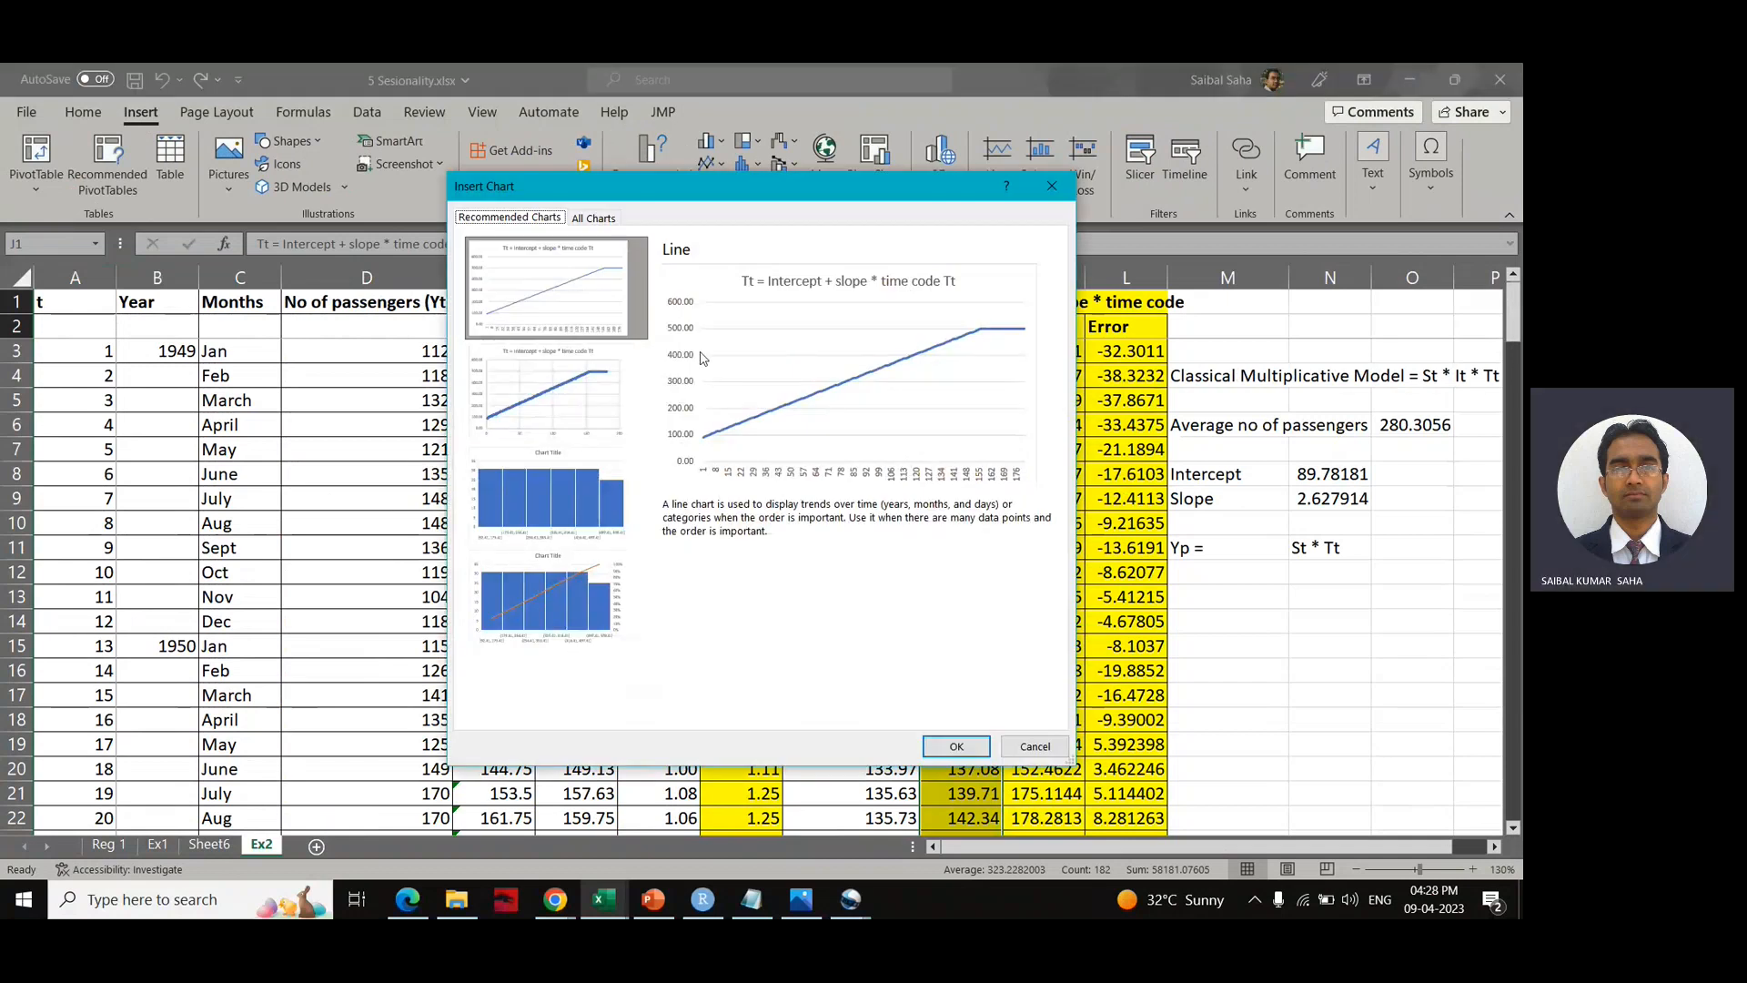
pyautogui.click(955, 748)
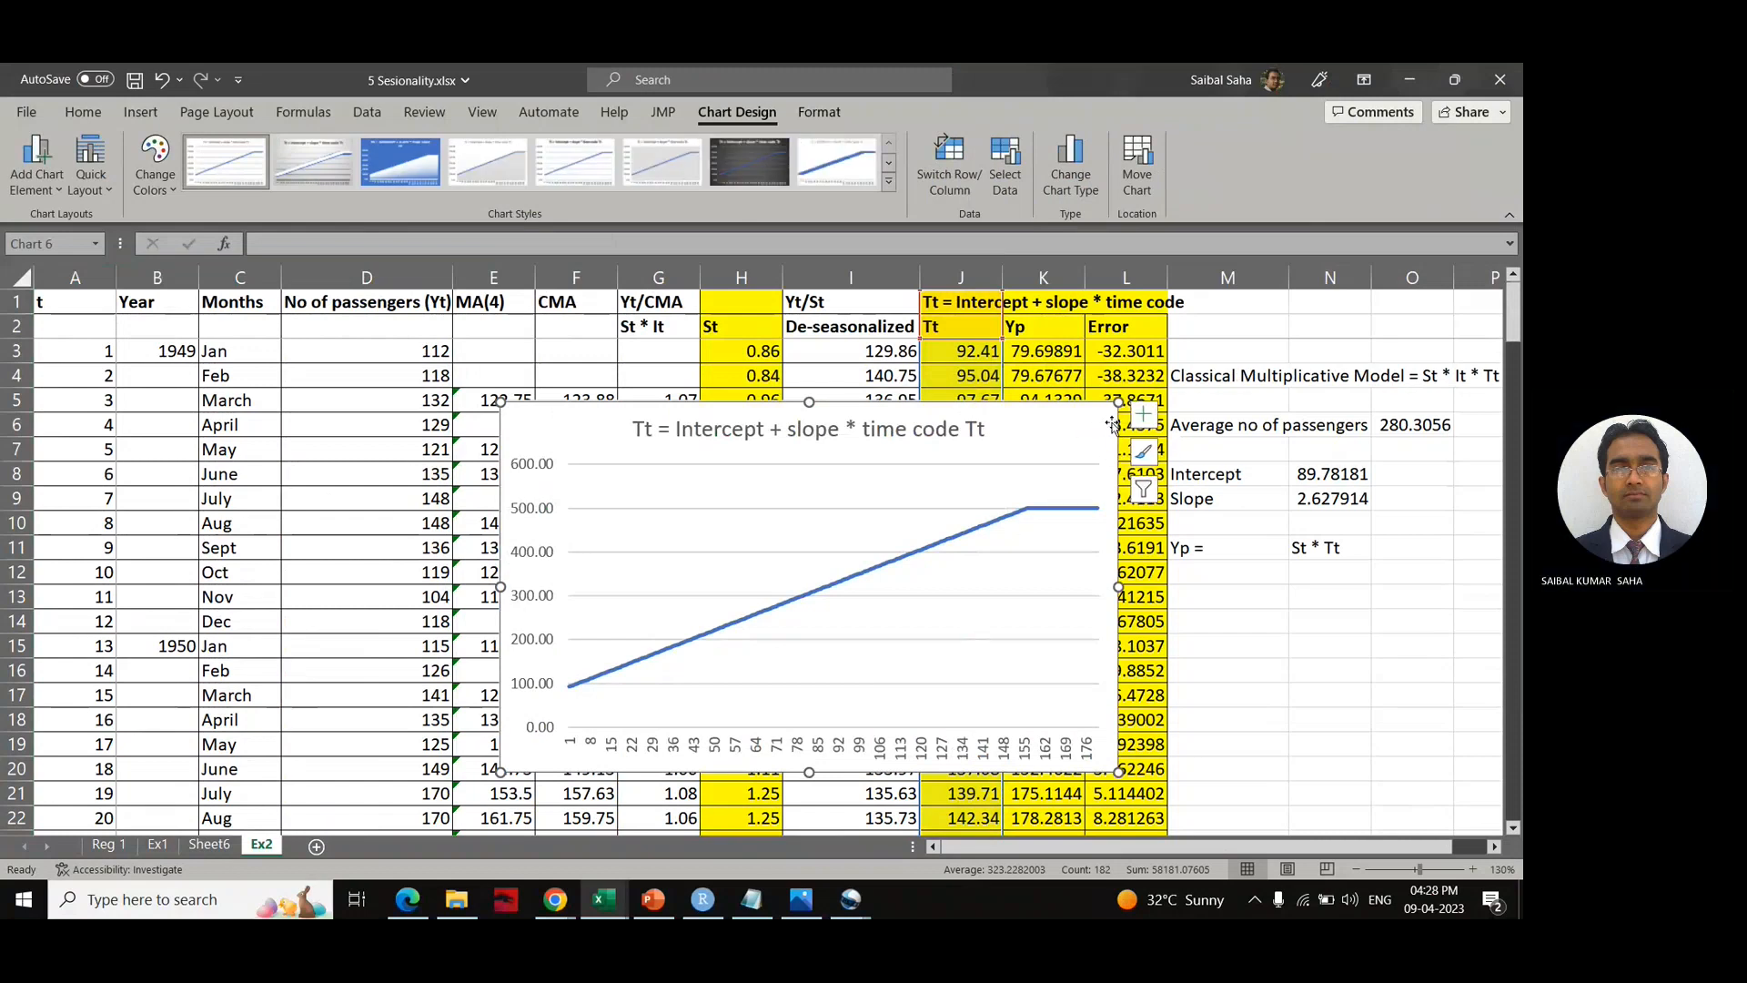
pyautogui.press('Delete')
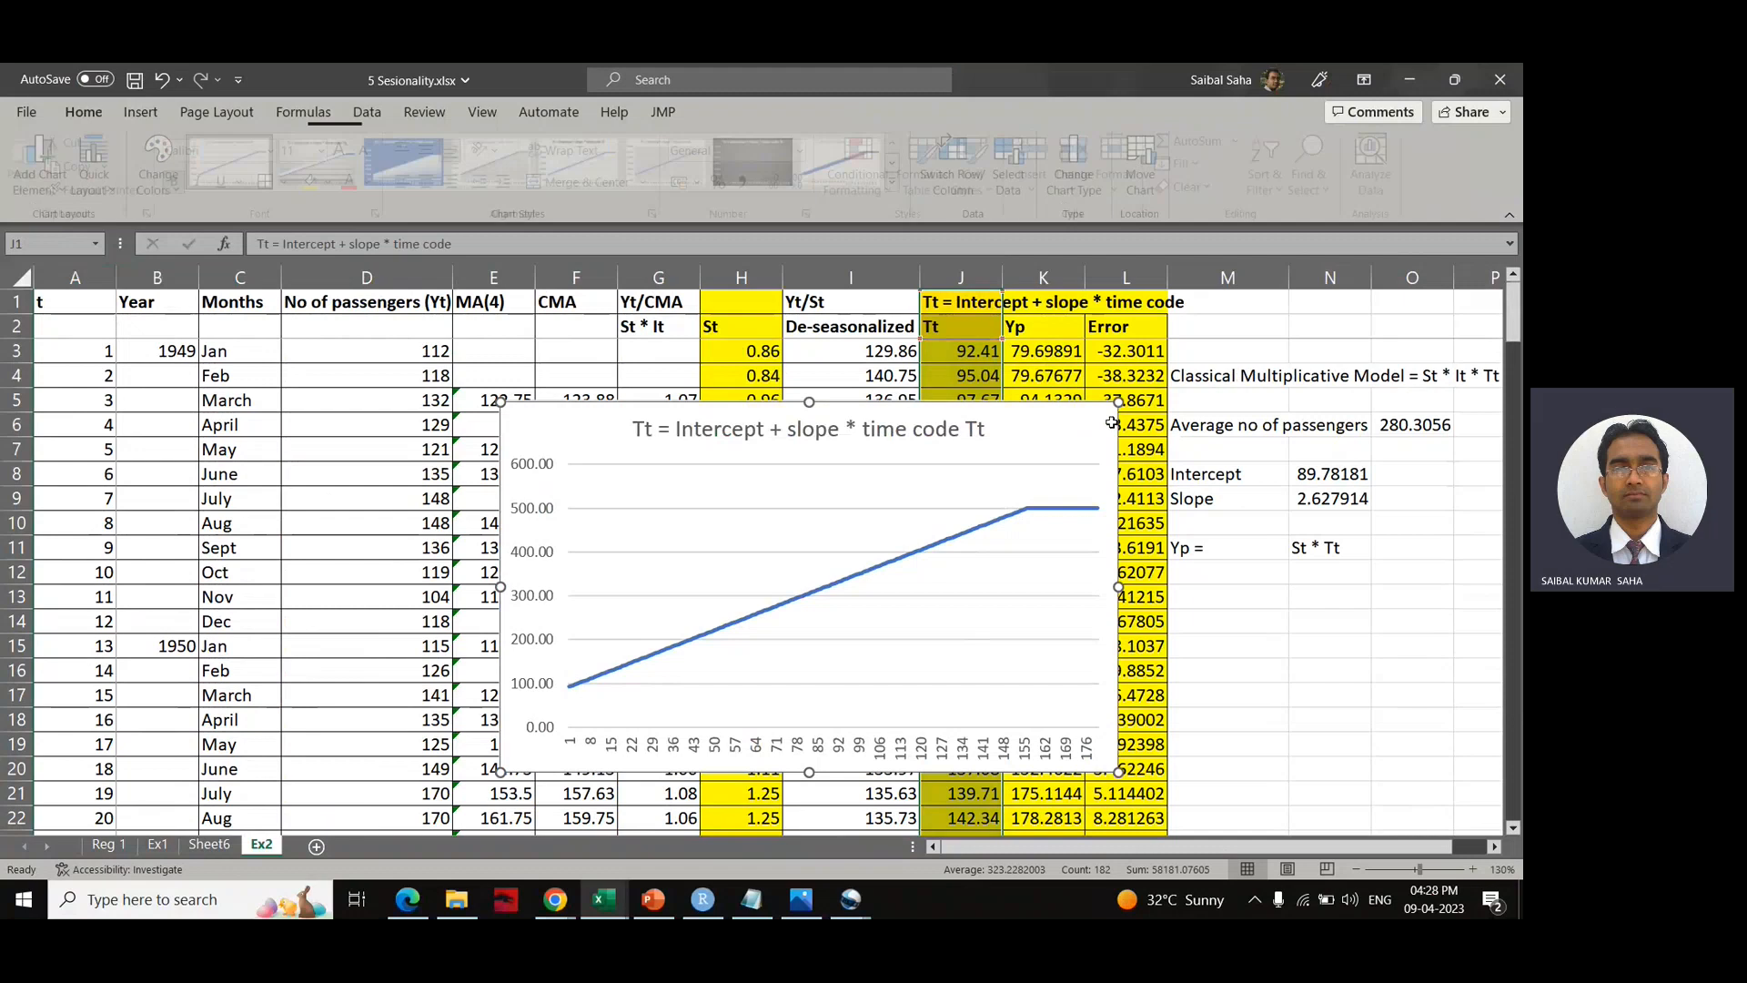
pyautogui.click(1249, 598)
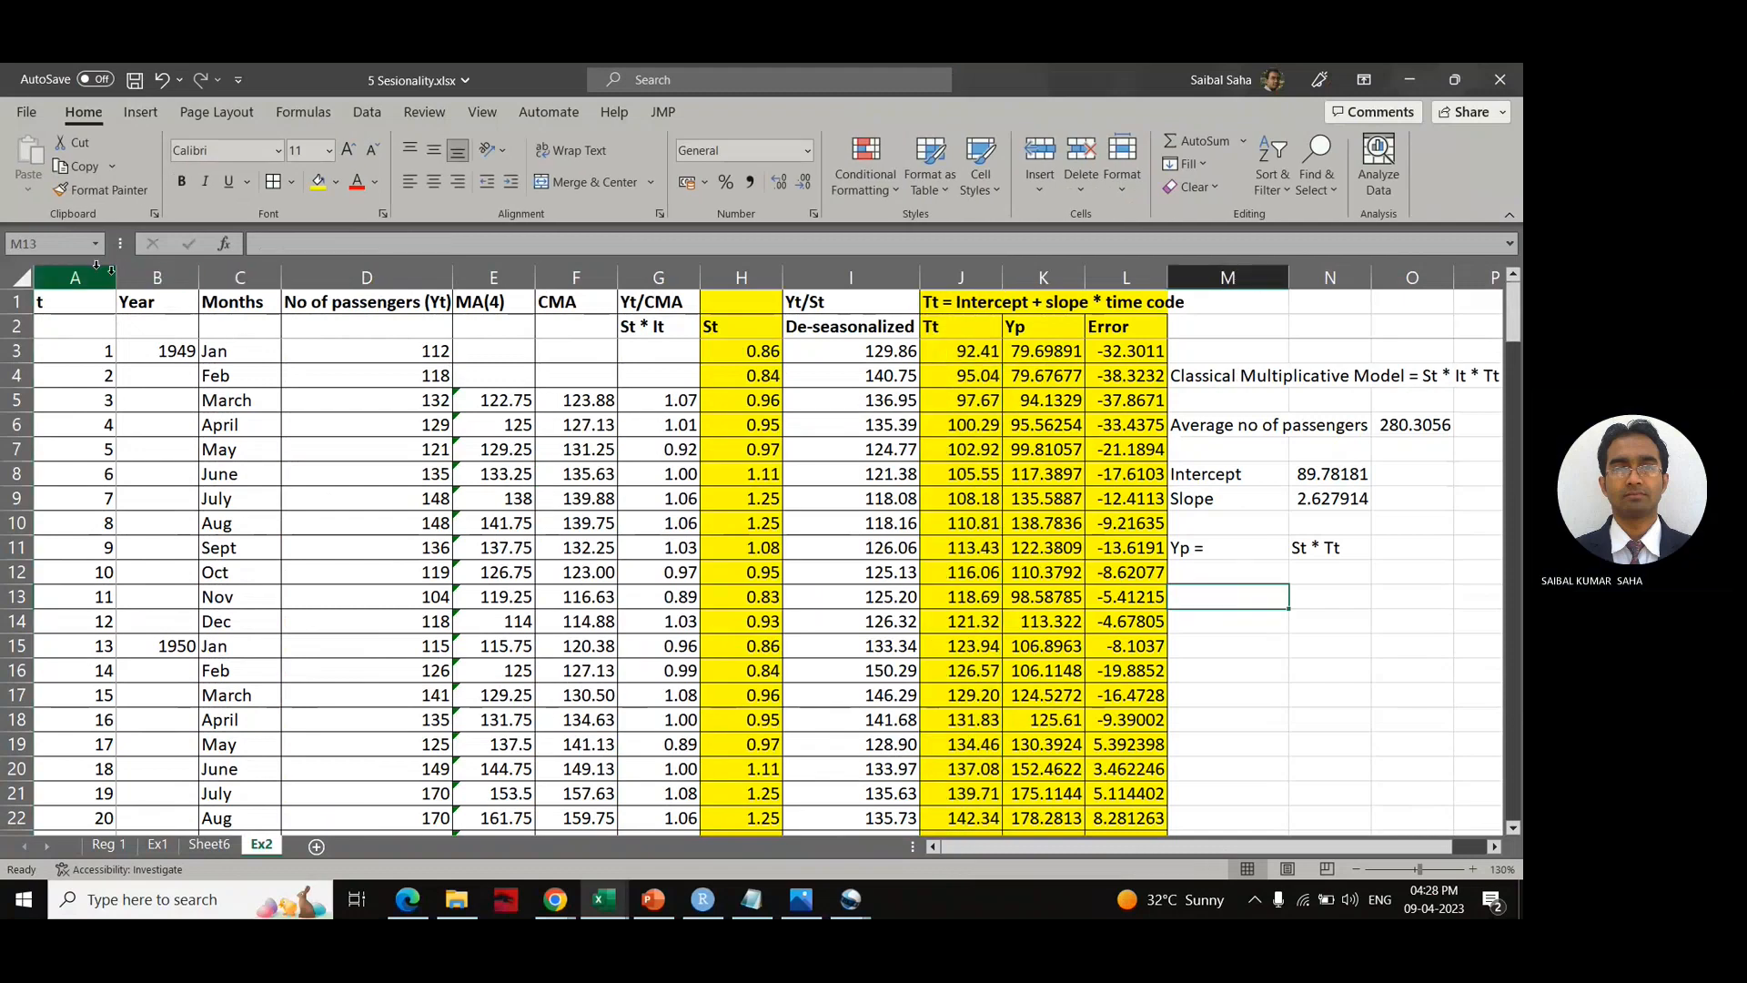
# Step: Insert a line chart of the No of passengers (Yt), MA(4), CMA and predicted Yp columns
pyautogui.click(400, 276)
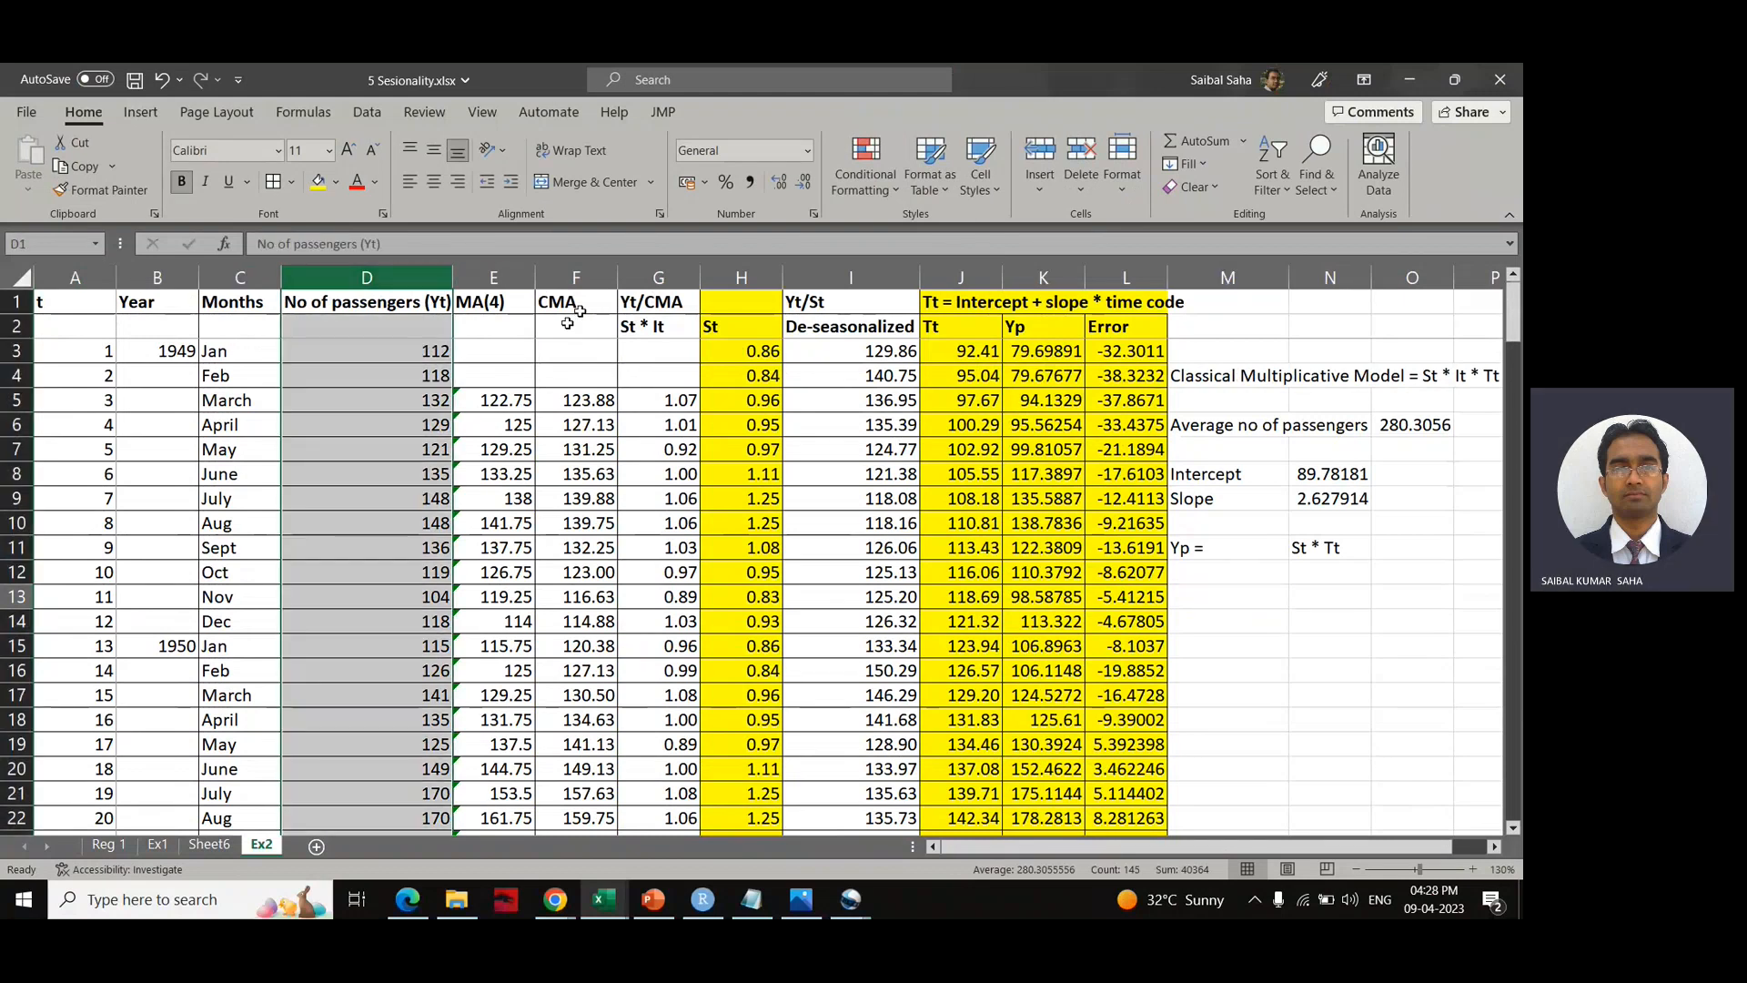
pyautogui.keyDown('ctrl'); pyautogui.click(512, 277); pyautogui.keyUp('ctrl')
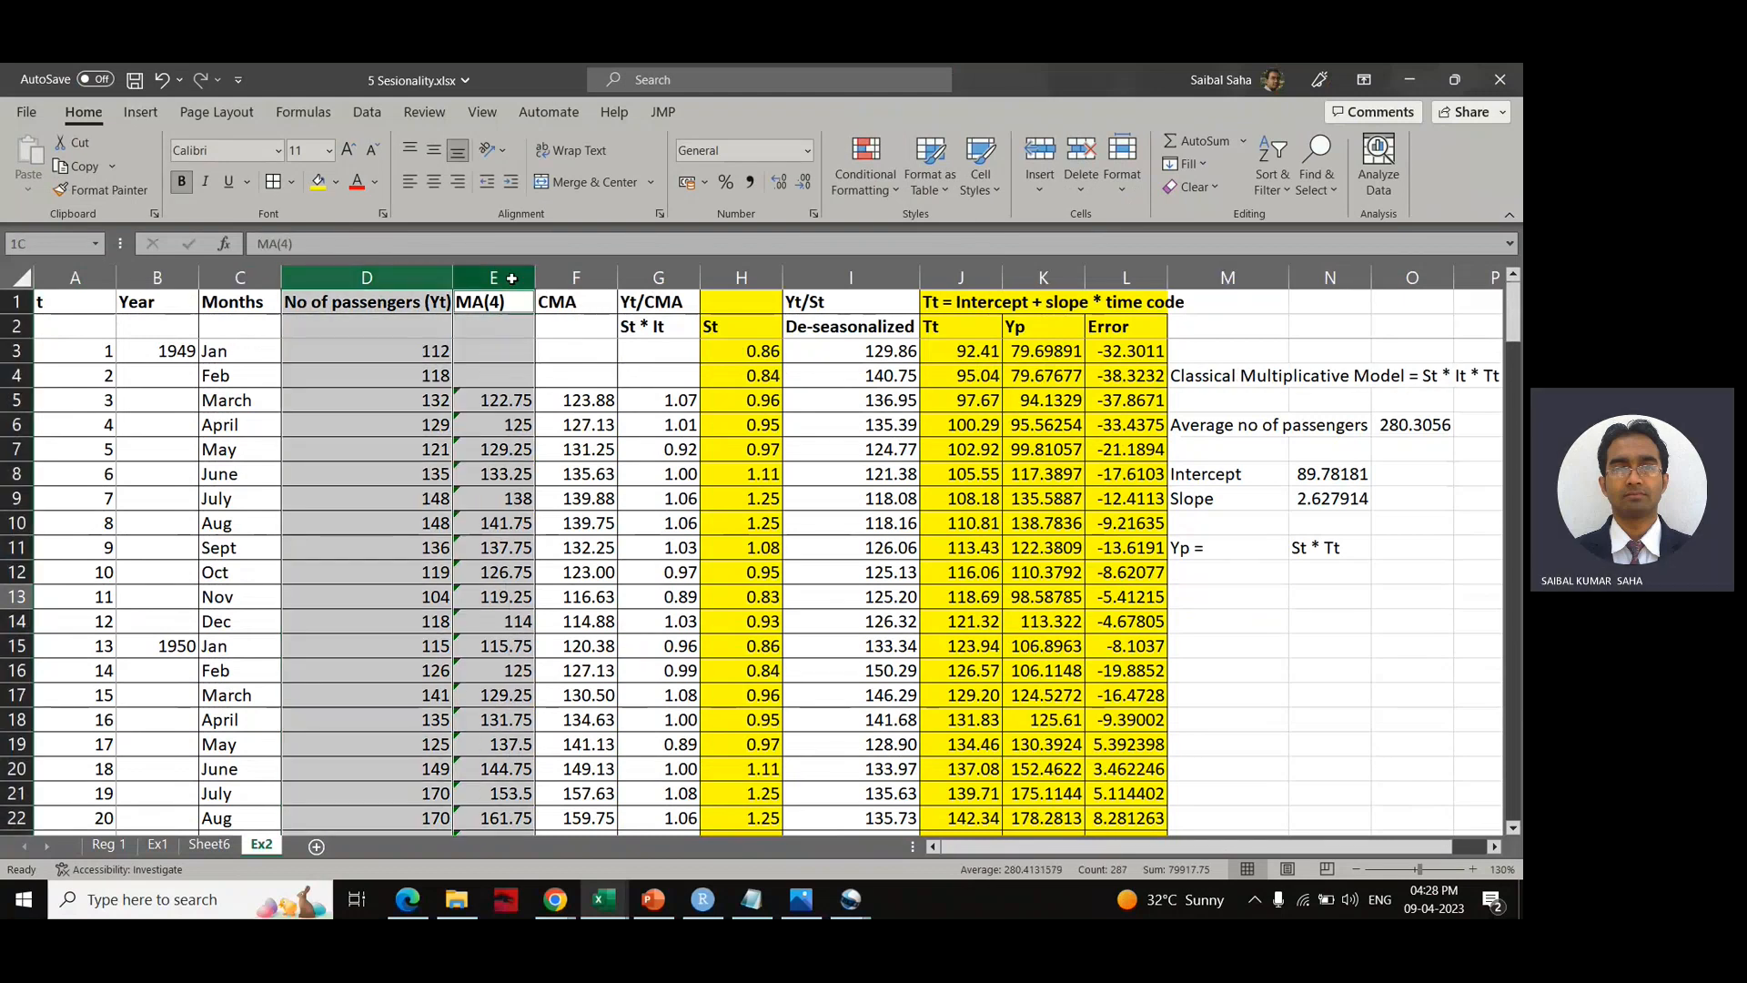
pyautogui.keyDown('ctrl'); pyautogui.click(560, 275); pyautogui.keyUp('ctrl')
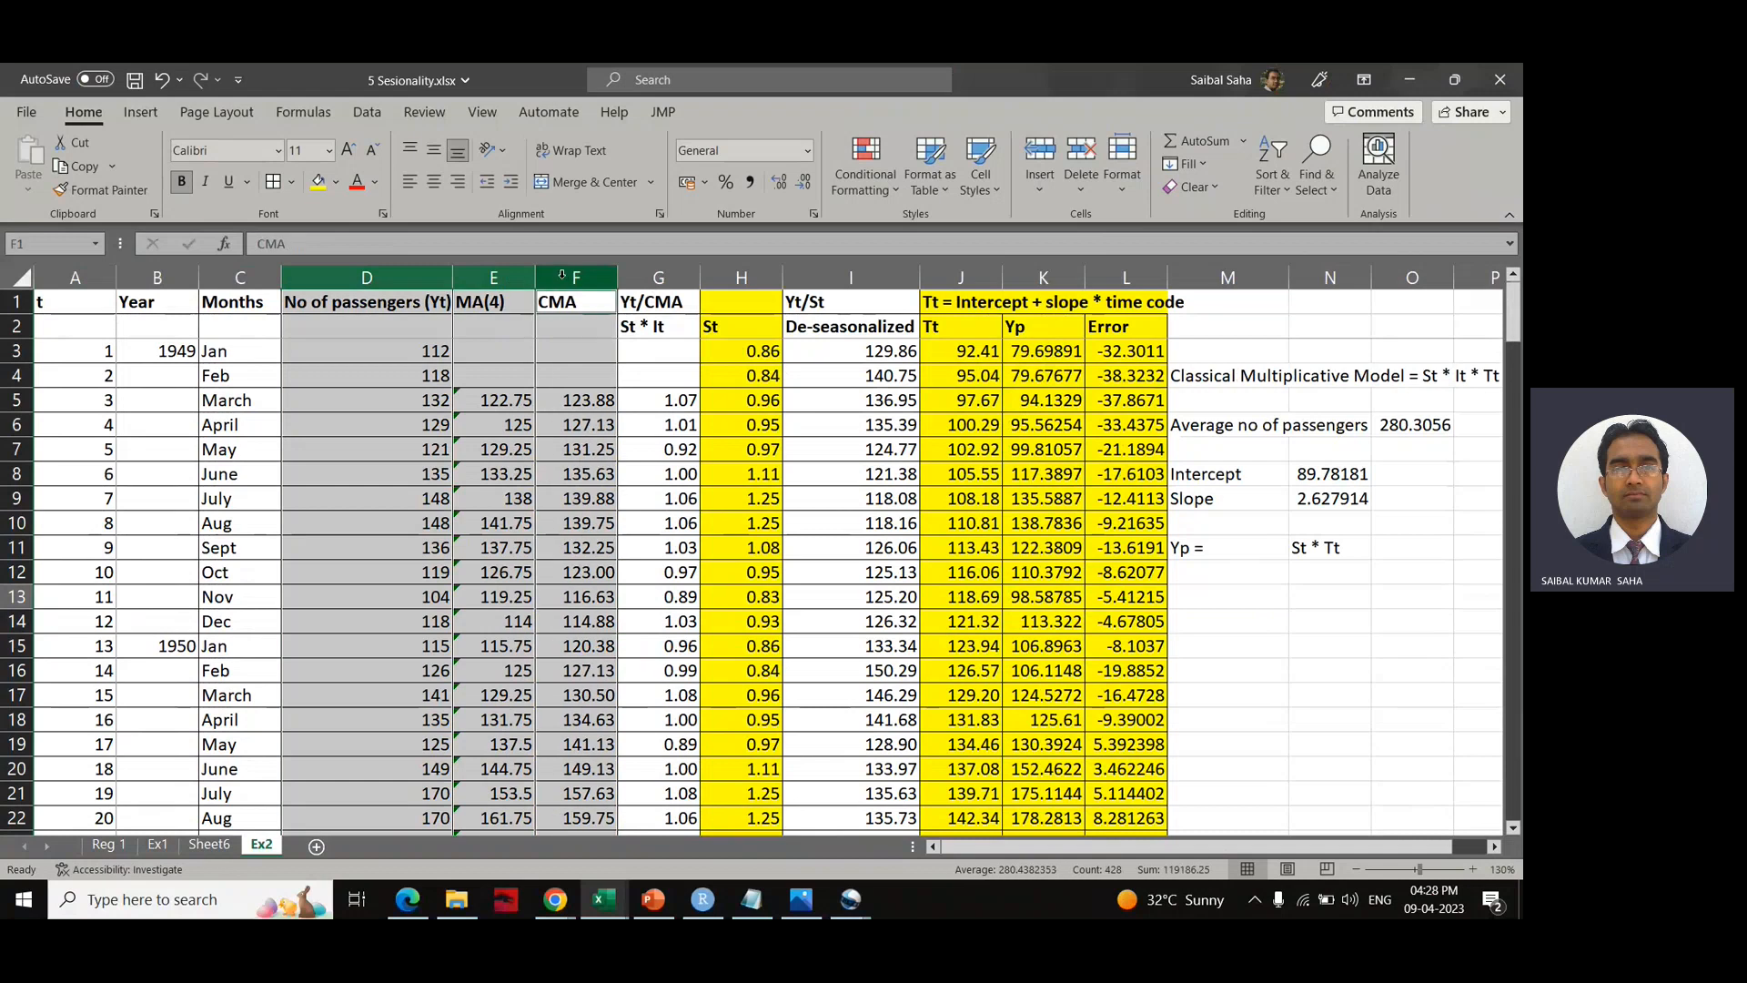
pyautogui.keyDown('ctrl'); pyautogui.click(1044, 279); pyautogui.keyUp('ctrl')
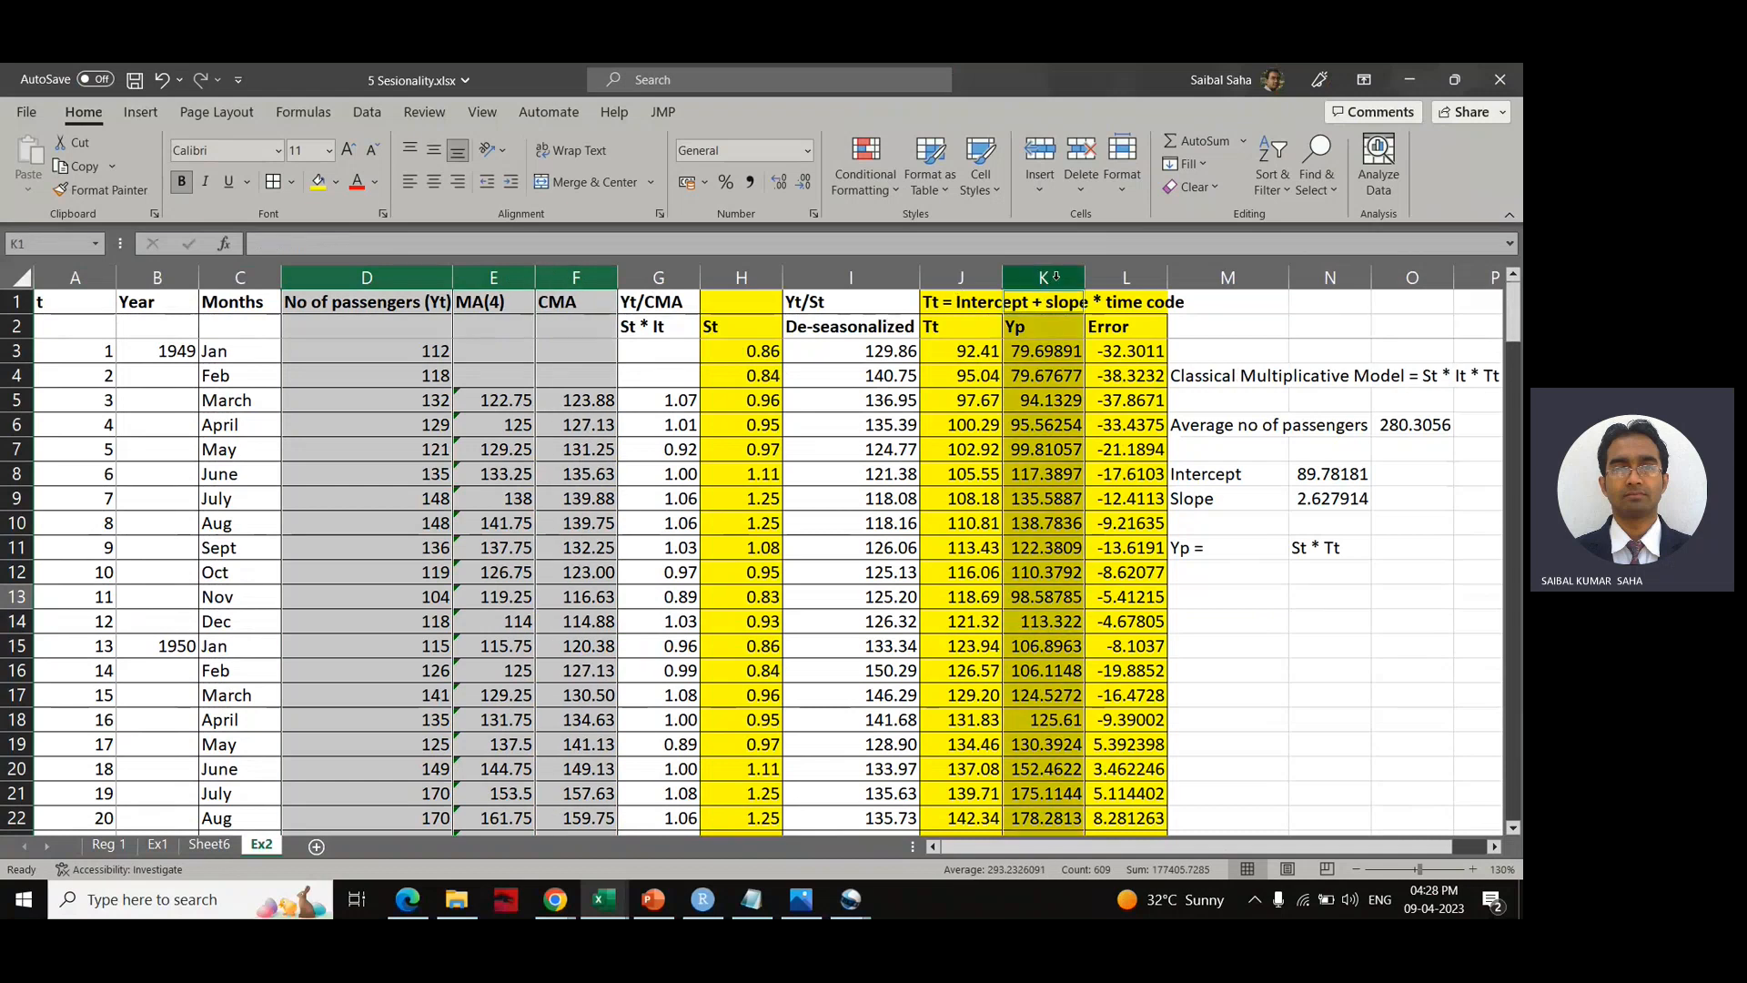
pyautogui.click(143, 113)
pyautogui.click(642, 186)
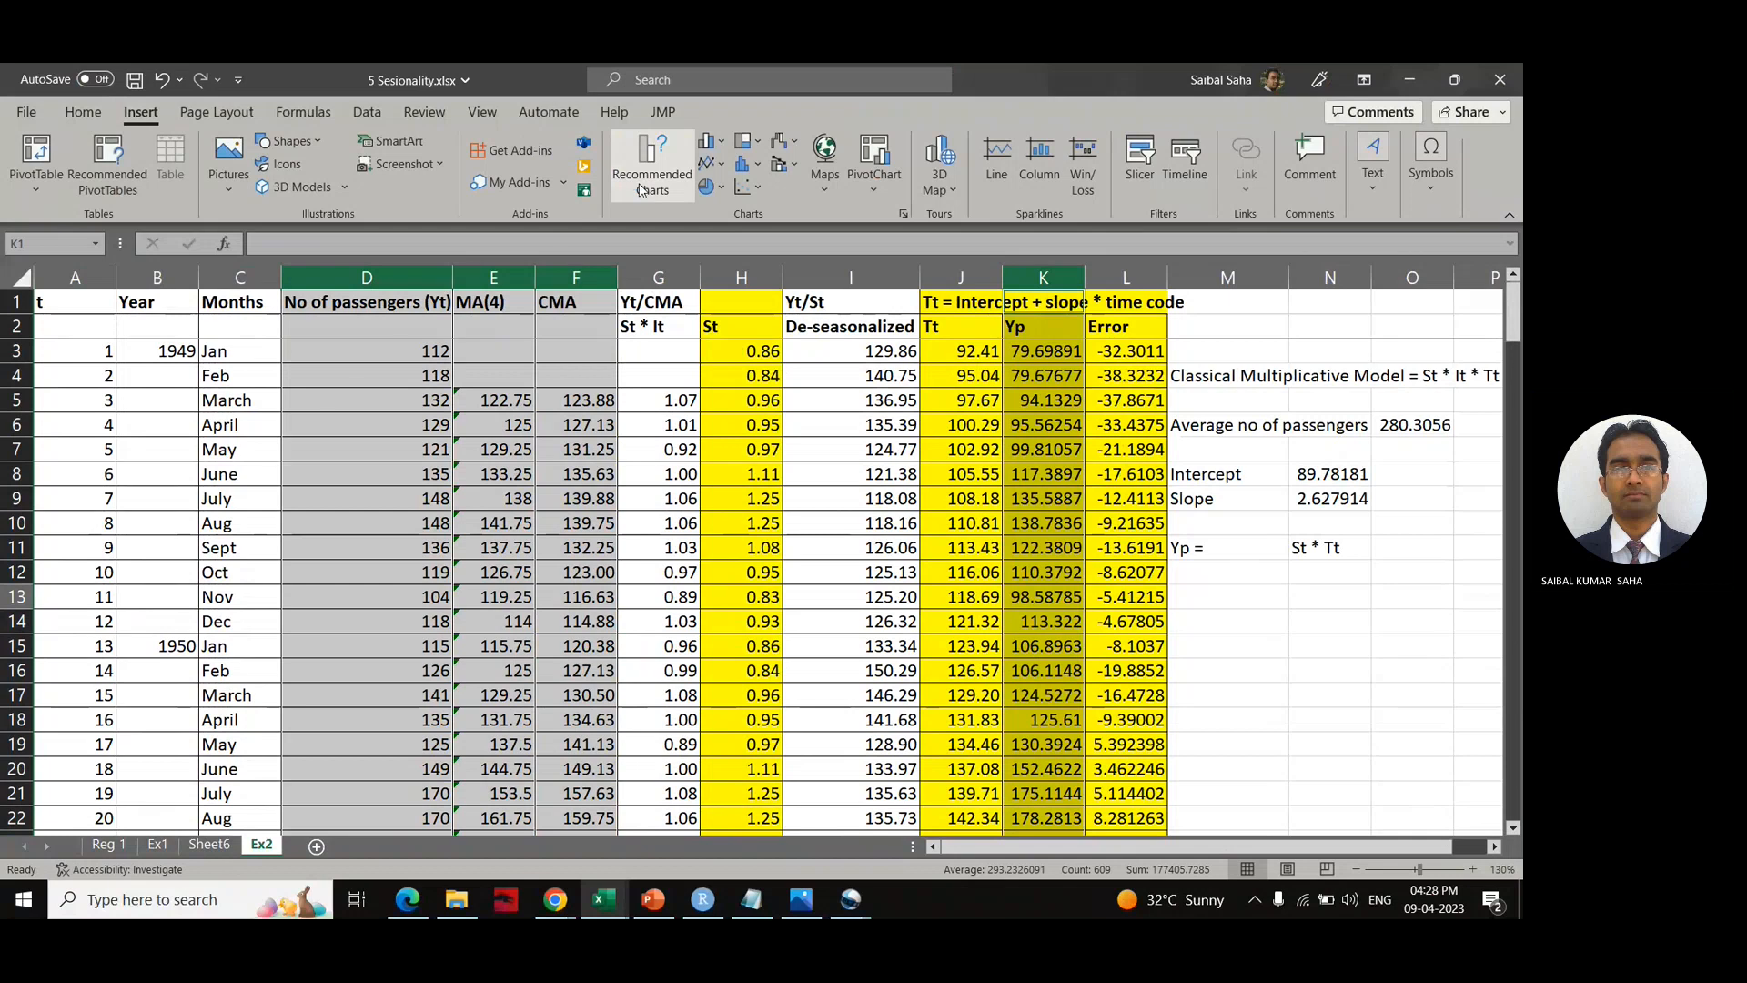
pyautogui.click(563, 482)
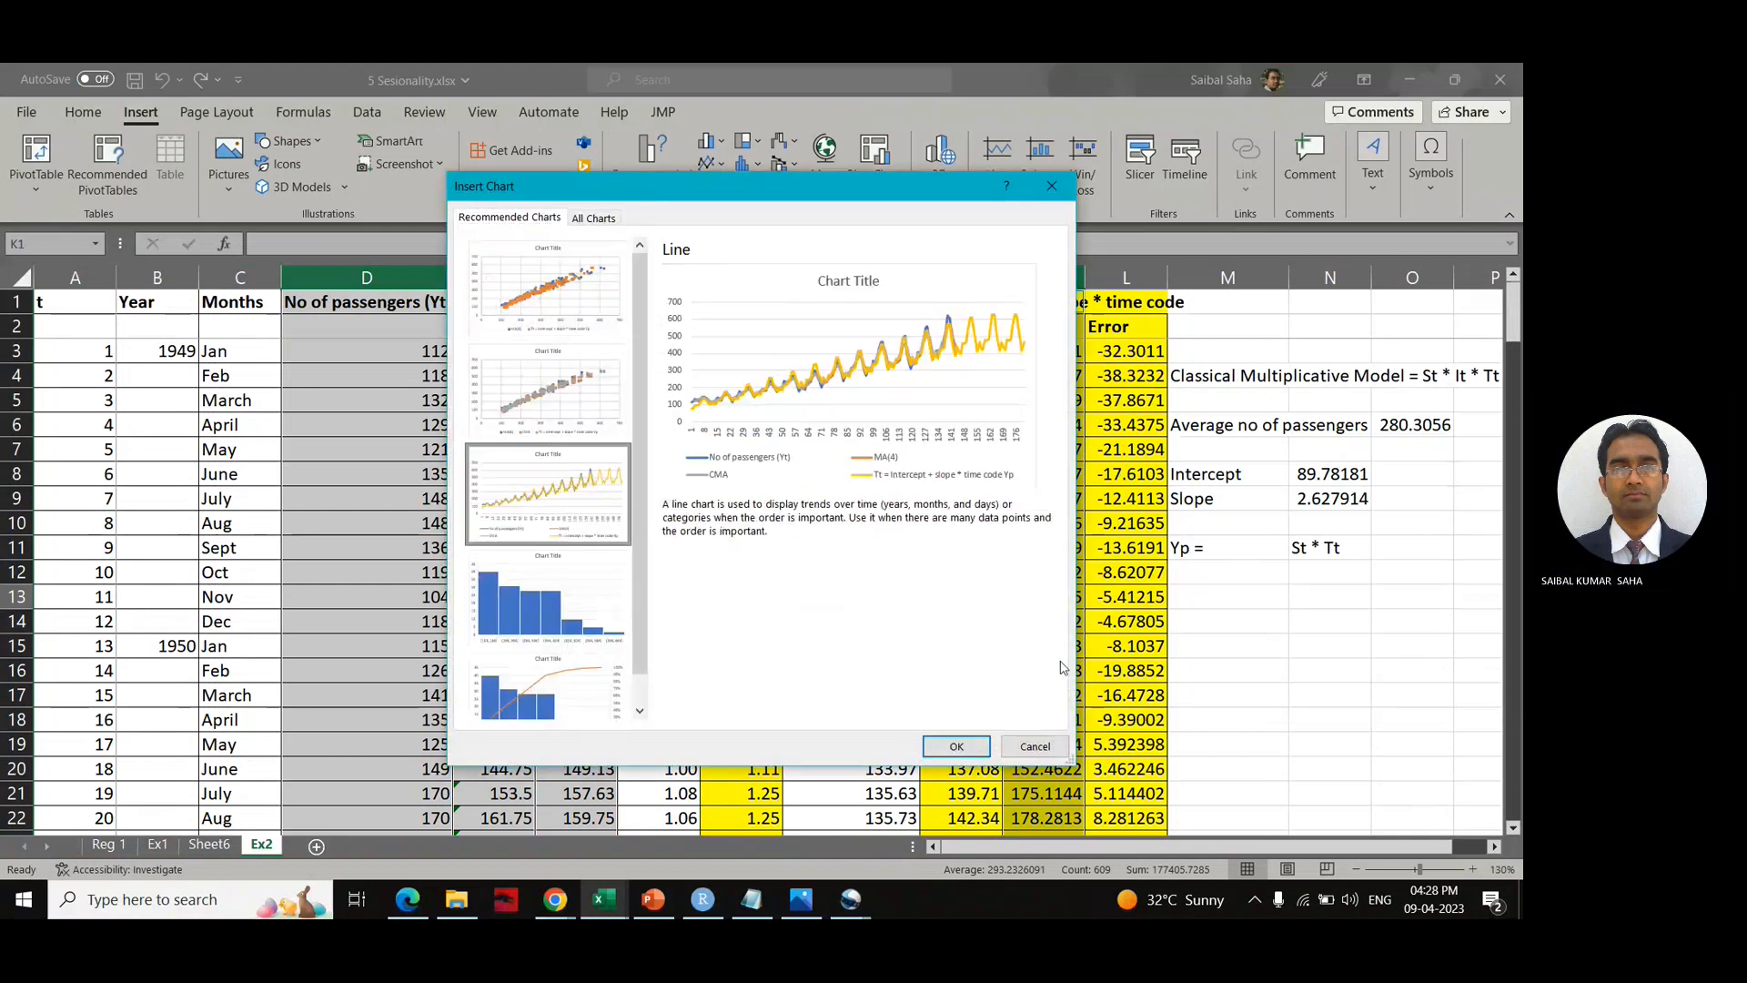
pyautogui.click(963, 746)
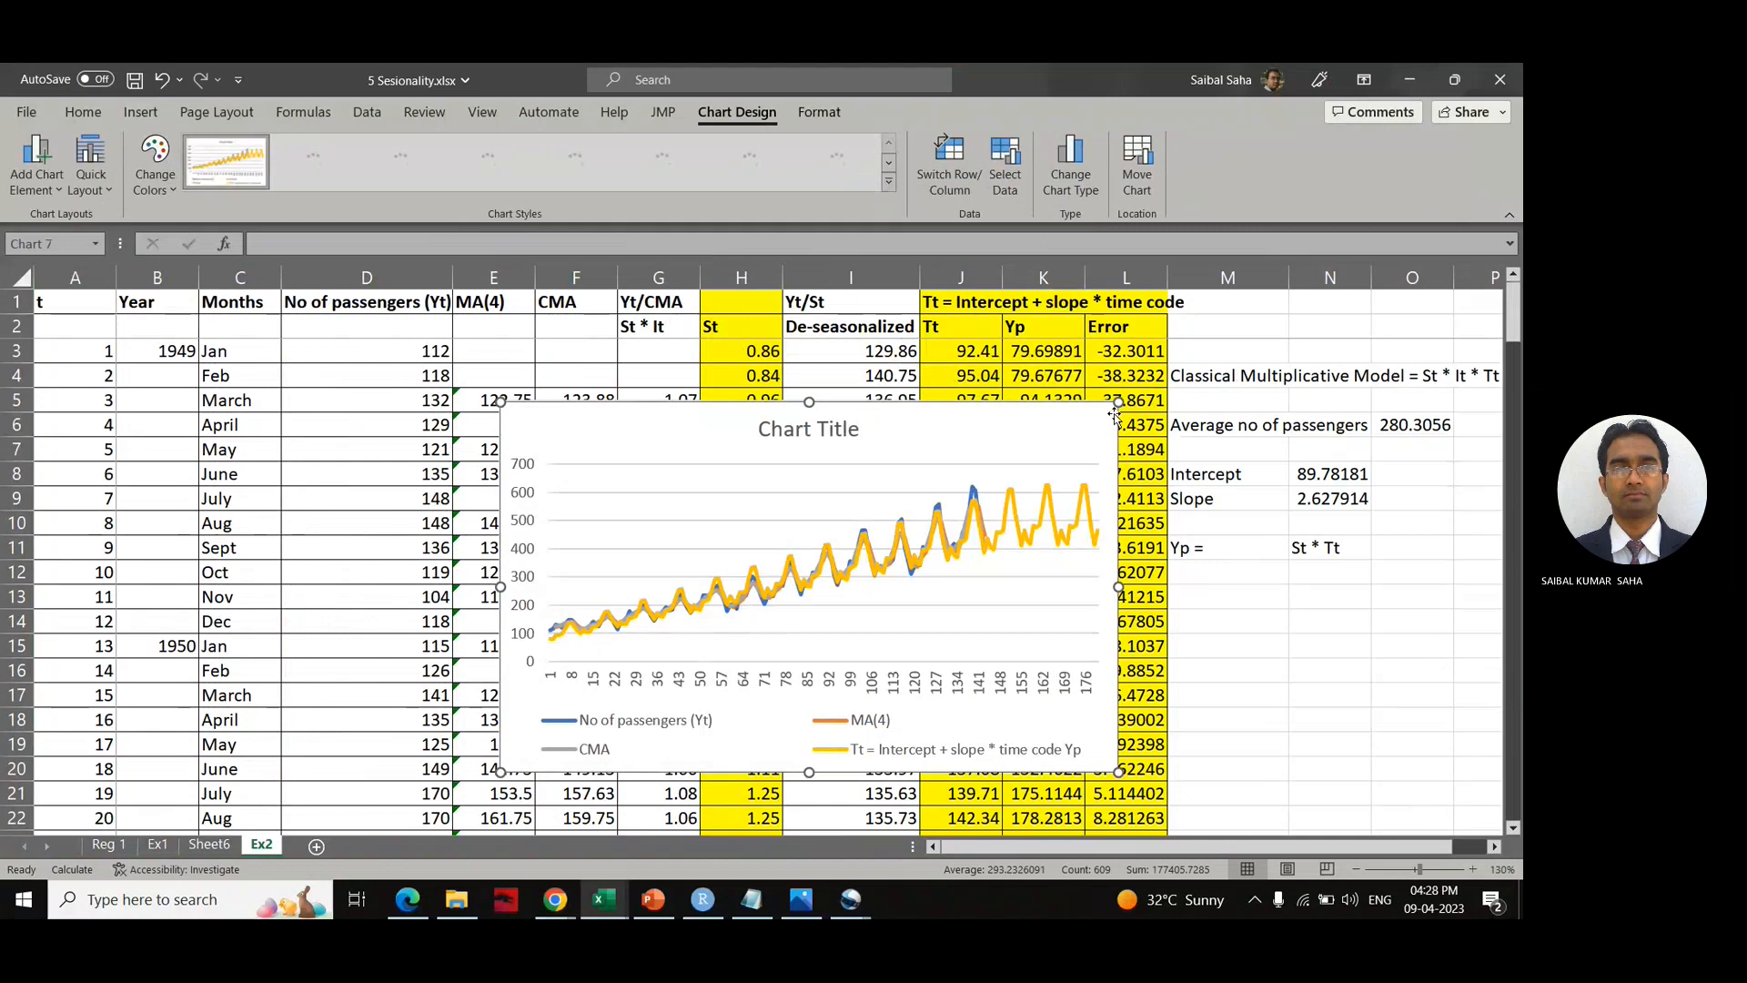
# Step: Remove the chart title and enlarge the chart to span columns B to N
pyautogui.moveTo(1118, 403); pyautogui.dragTo(1381, 289)
pyautogui.click(972, 329)
pyautogui.press('Delete')
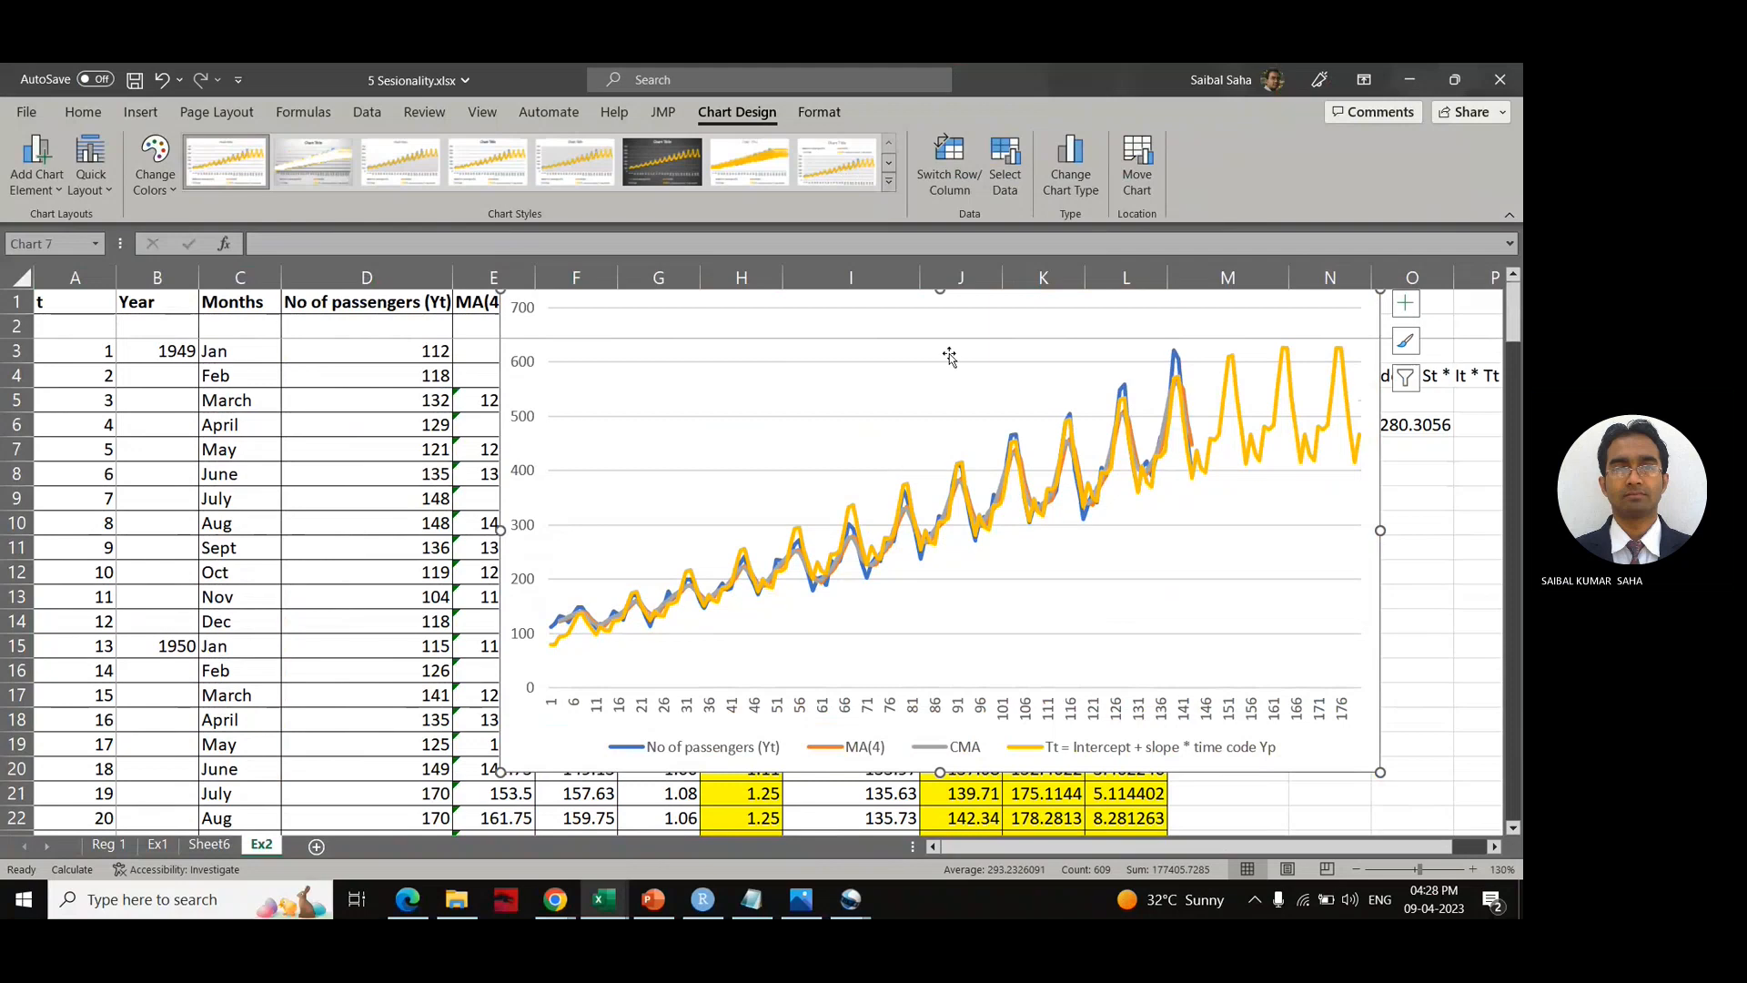
pyautogui.moveTo(501, 771); pyautogui.dragTo(121, 820)
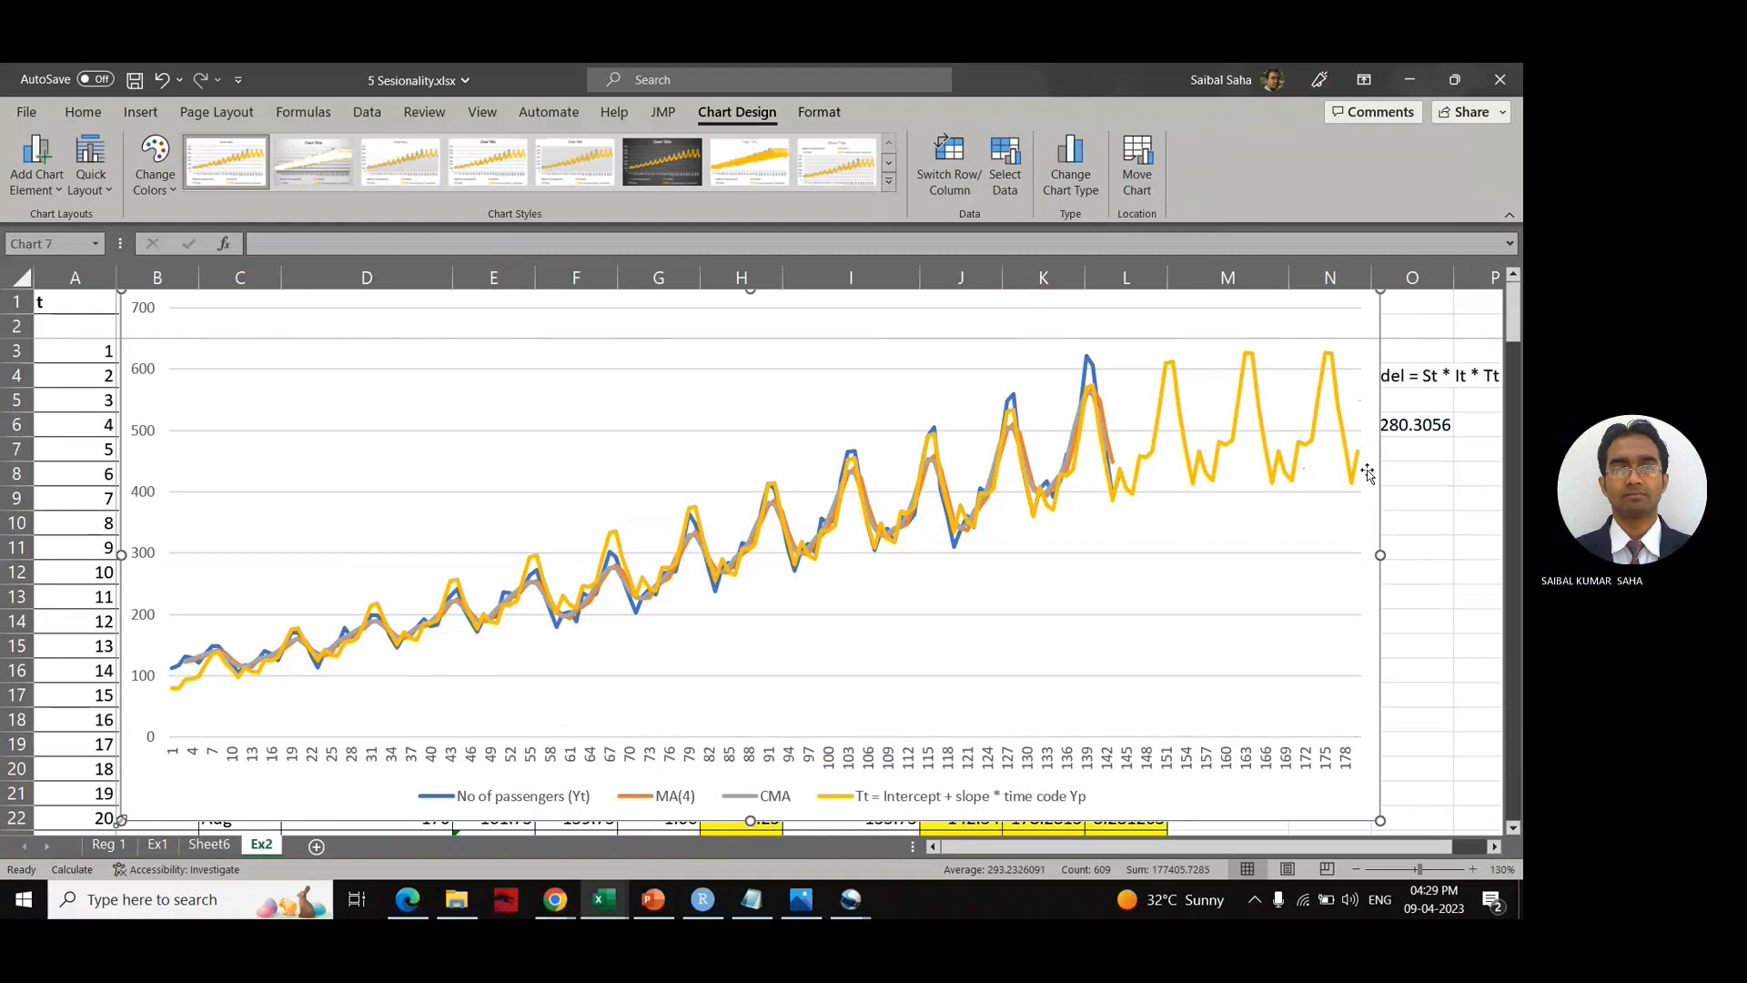
# Step: Move the enlarged chart down to just below the first header row
pyautogui.click(652, 506)
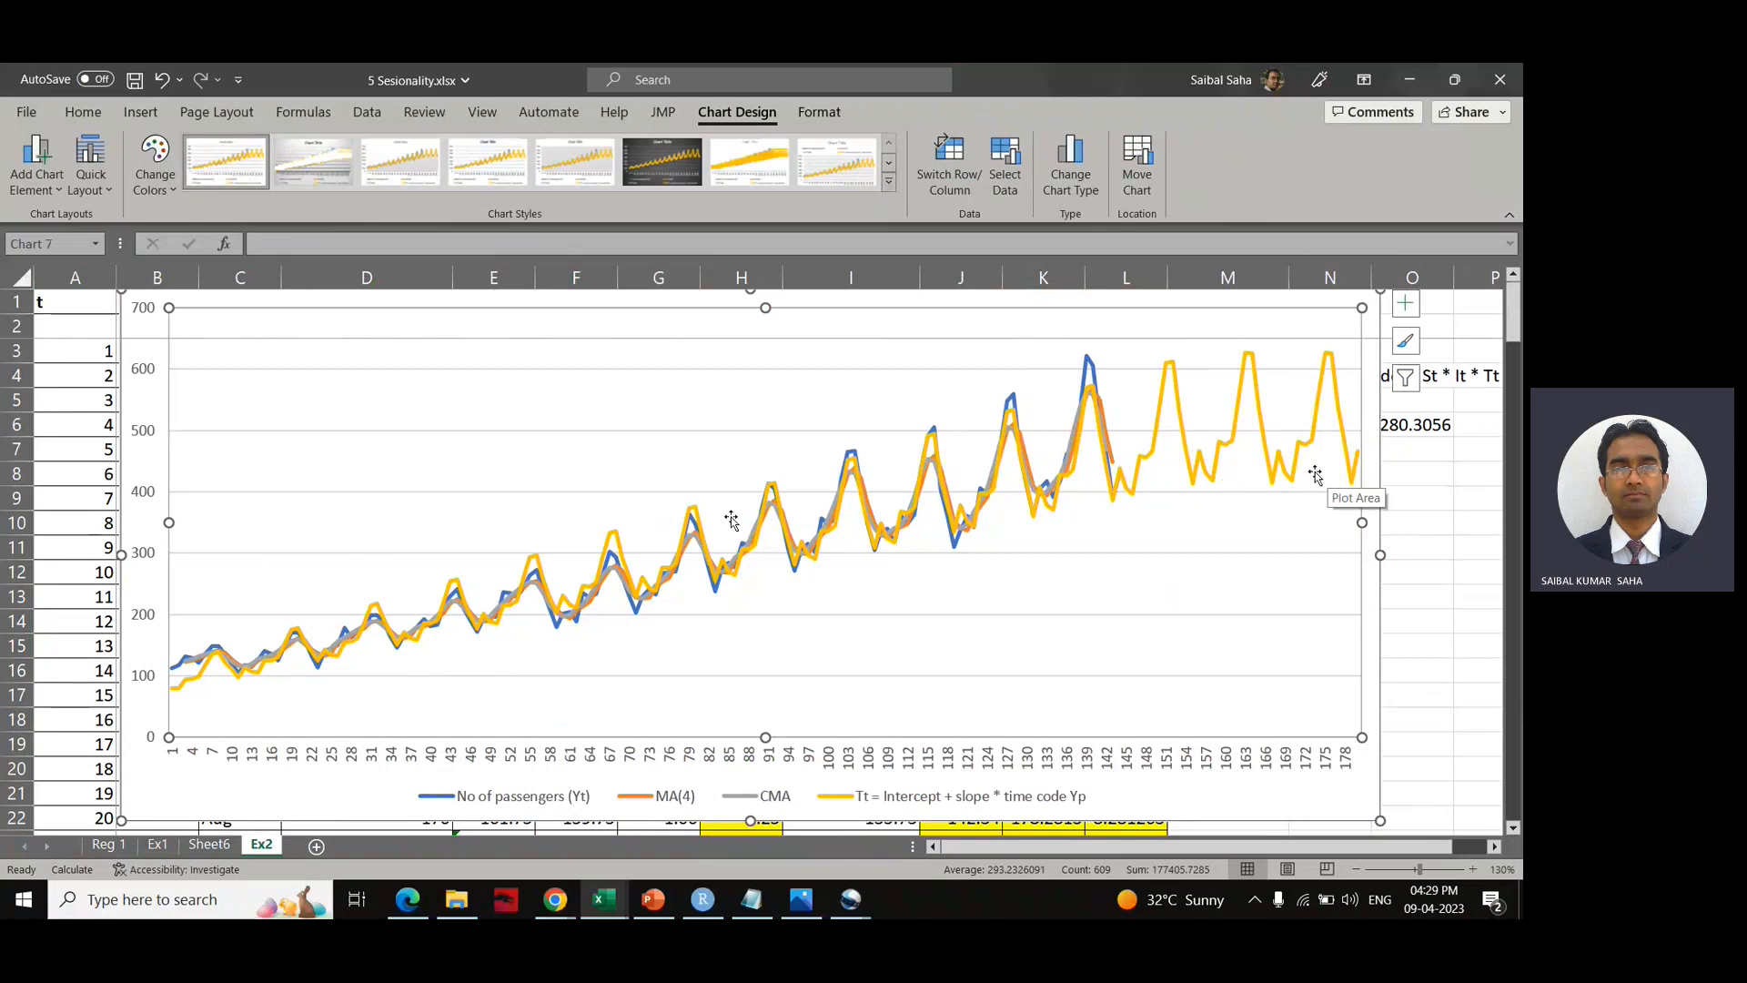
pyautogui.moveTo(558, 626)
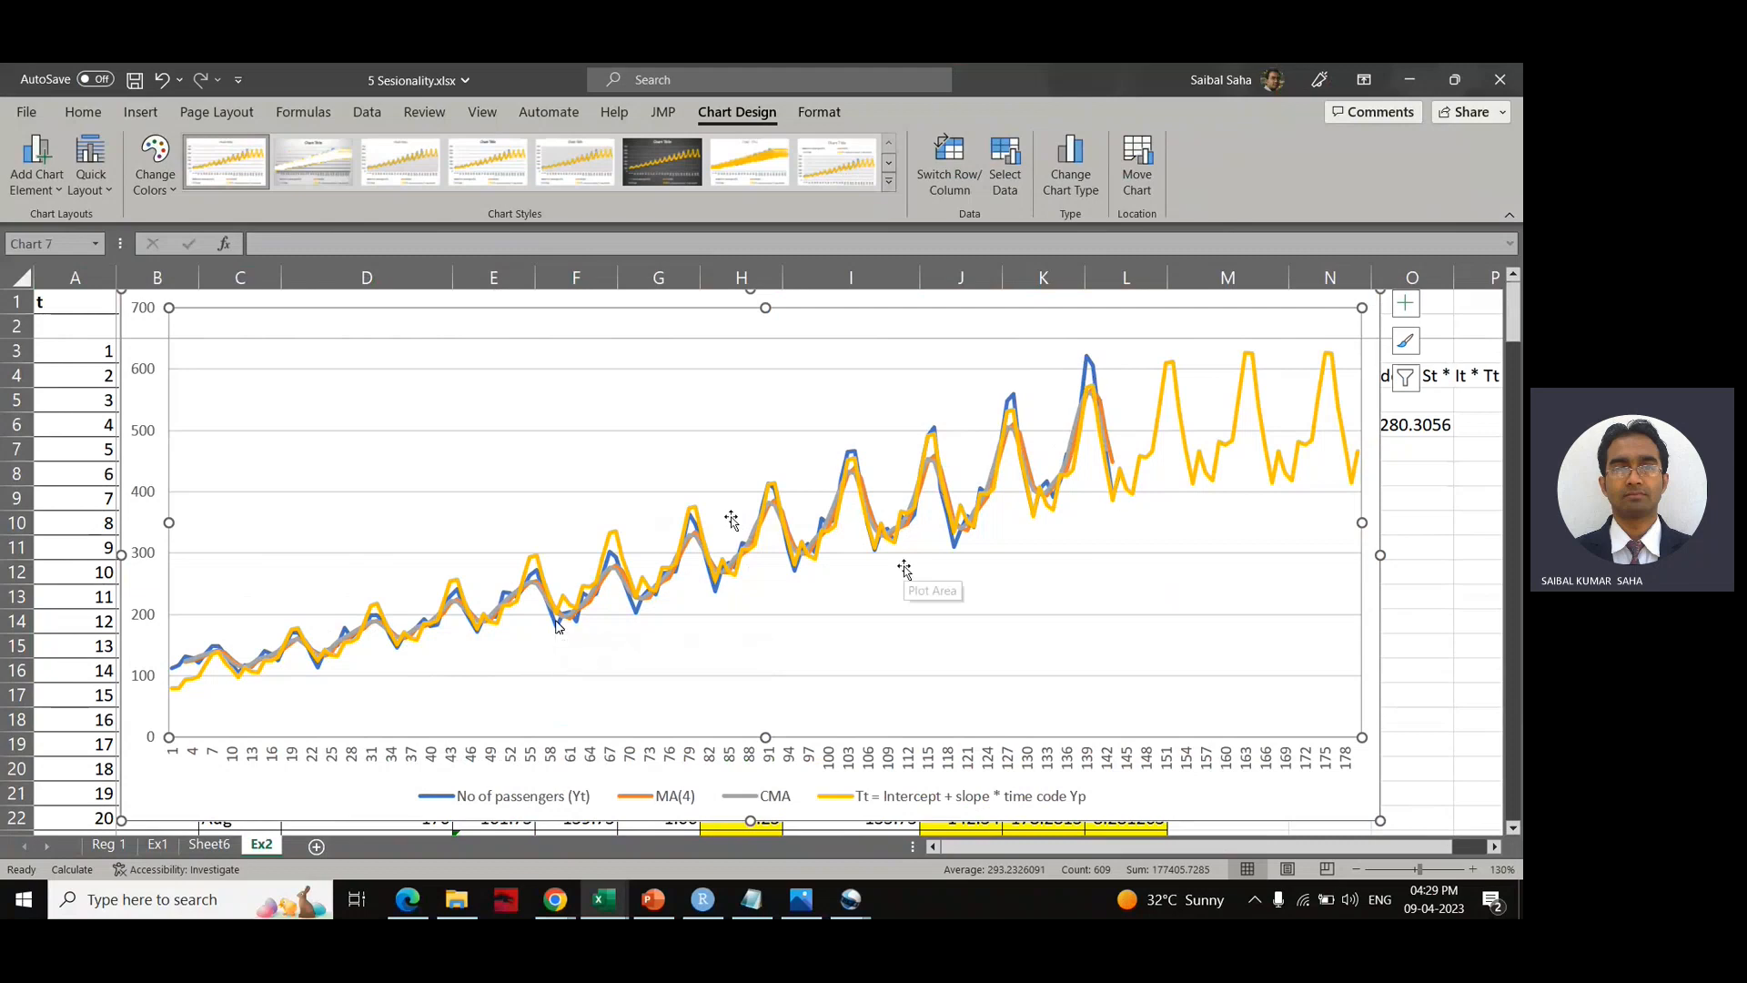
pyautogui.moveTo(1383, 592); pyautogui.dragTo(1378, 637)
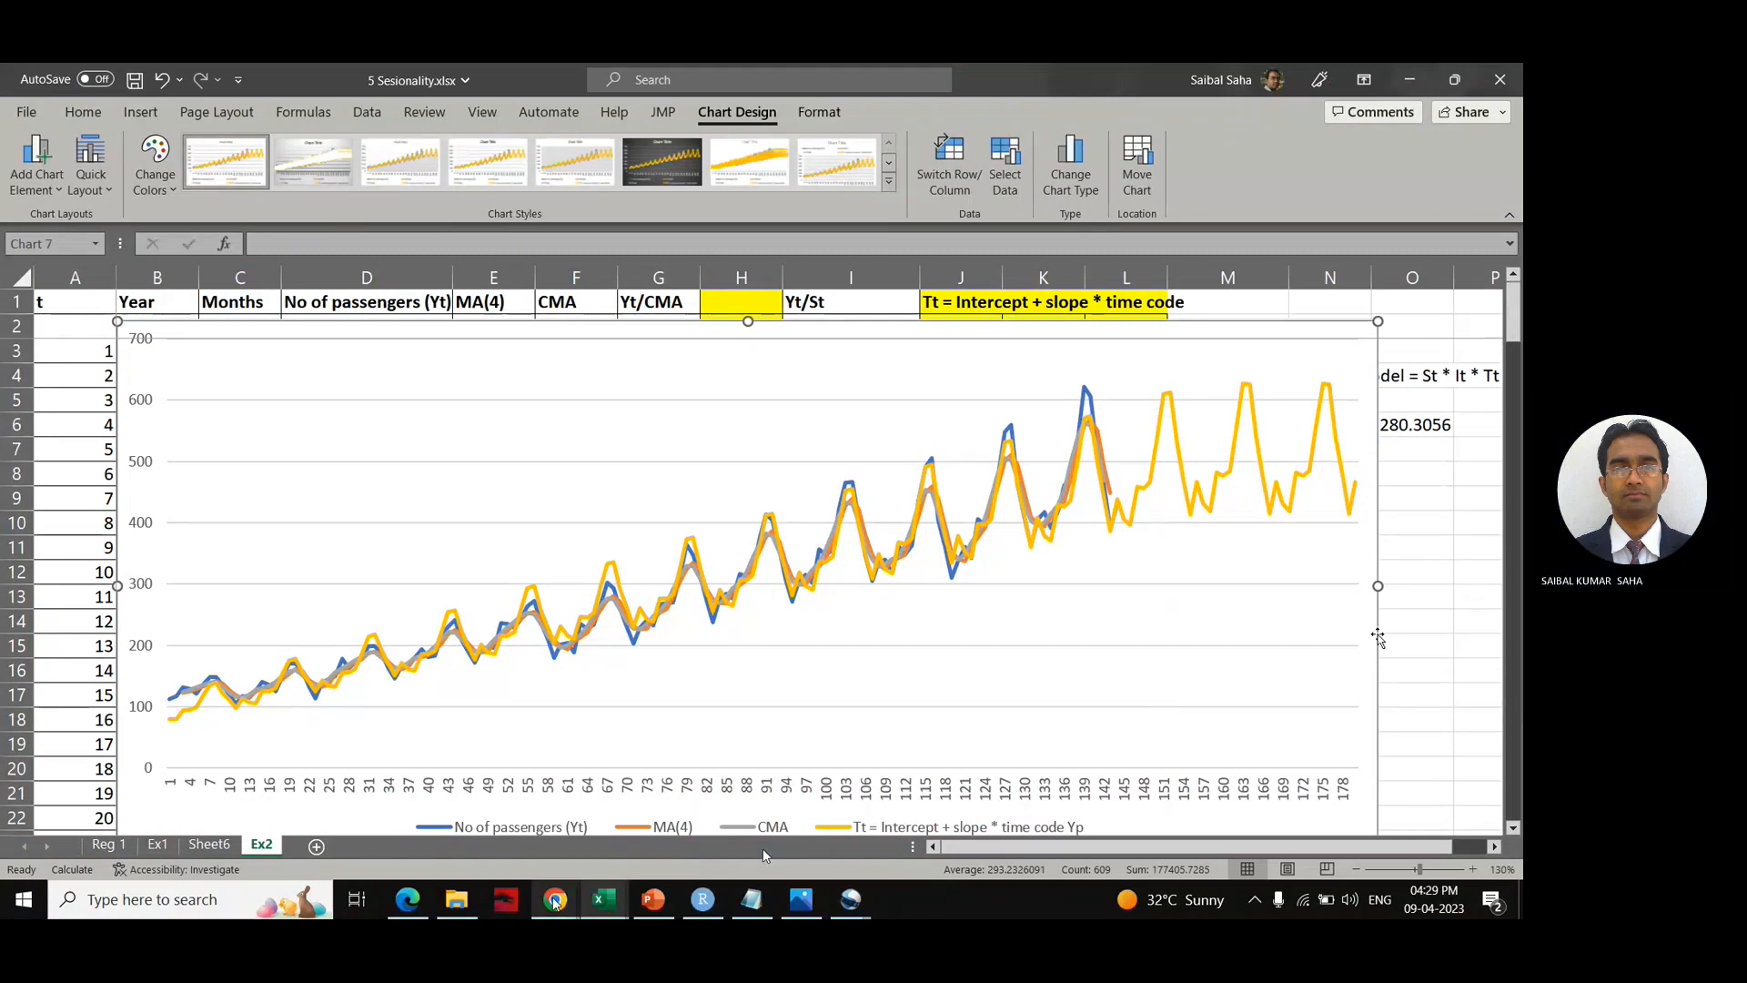
# Step: Switch to the Microsoft Teams meeting in Chrome and stop the meeting recording
pyautogui.moveTo(554, 904)
pyautogui.click(488, 819)
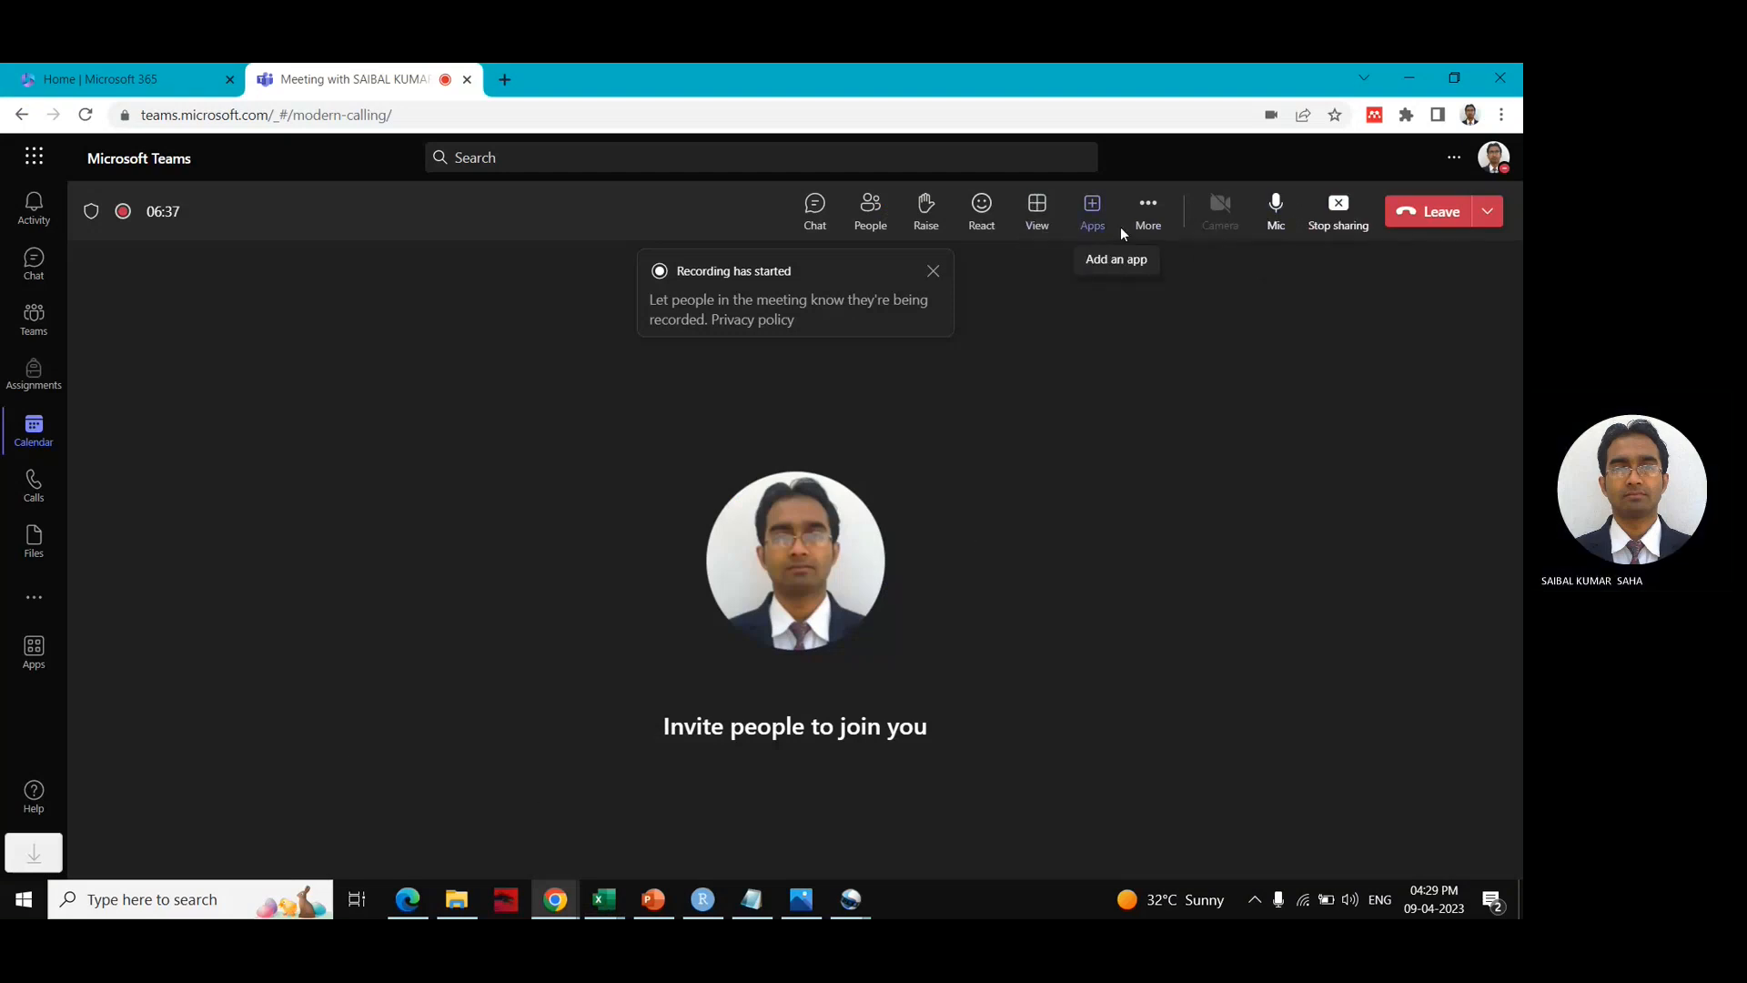
pyautogui.click(1149, 224)
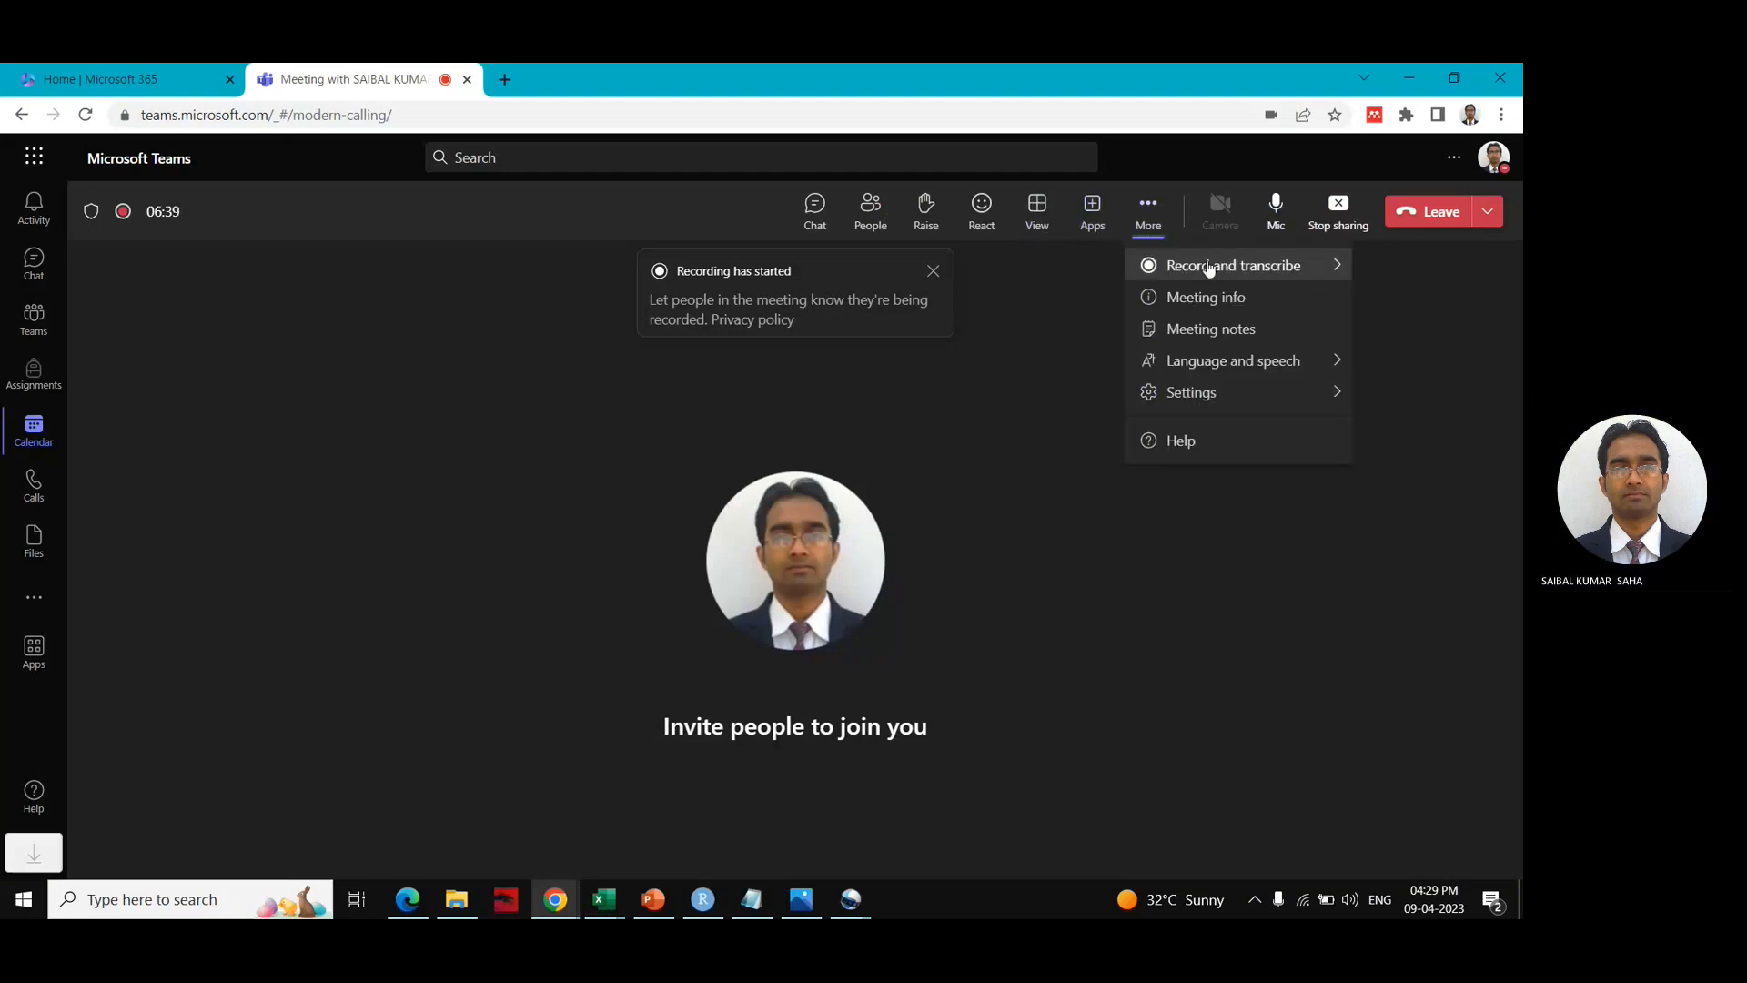
pyautogui.moveTo(1209, 267)
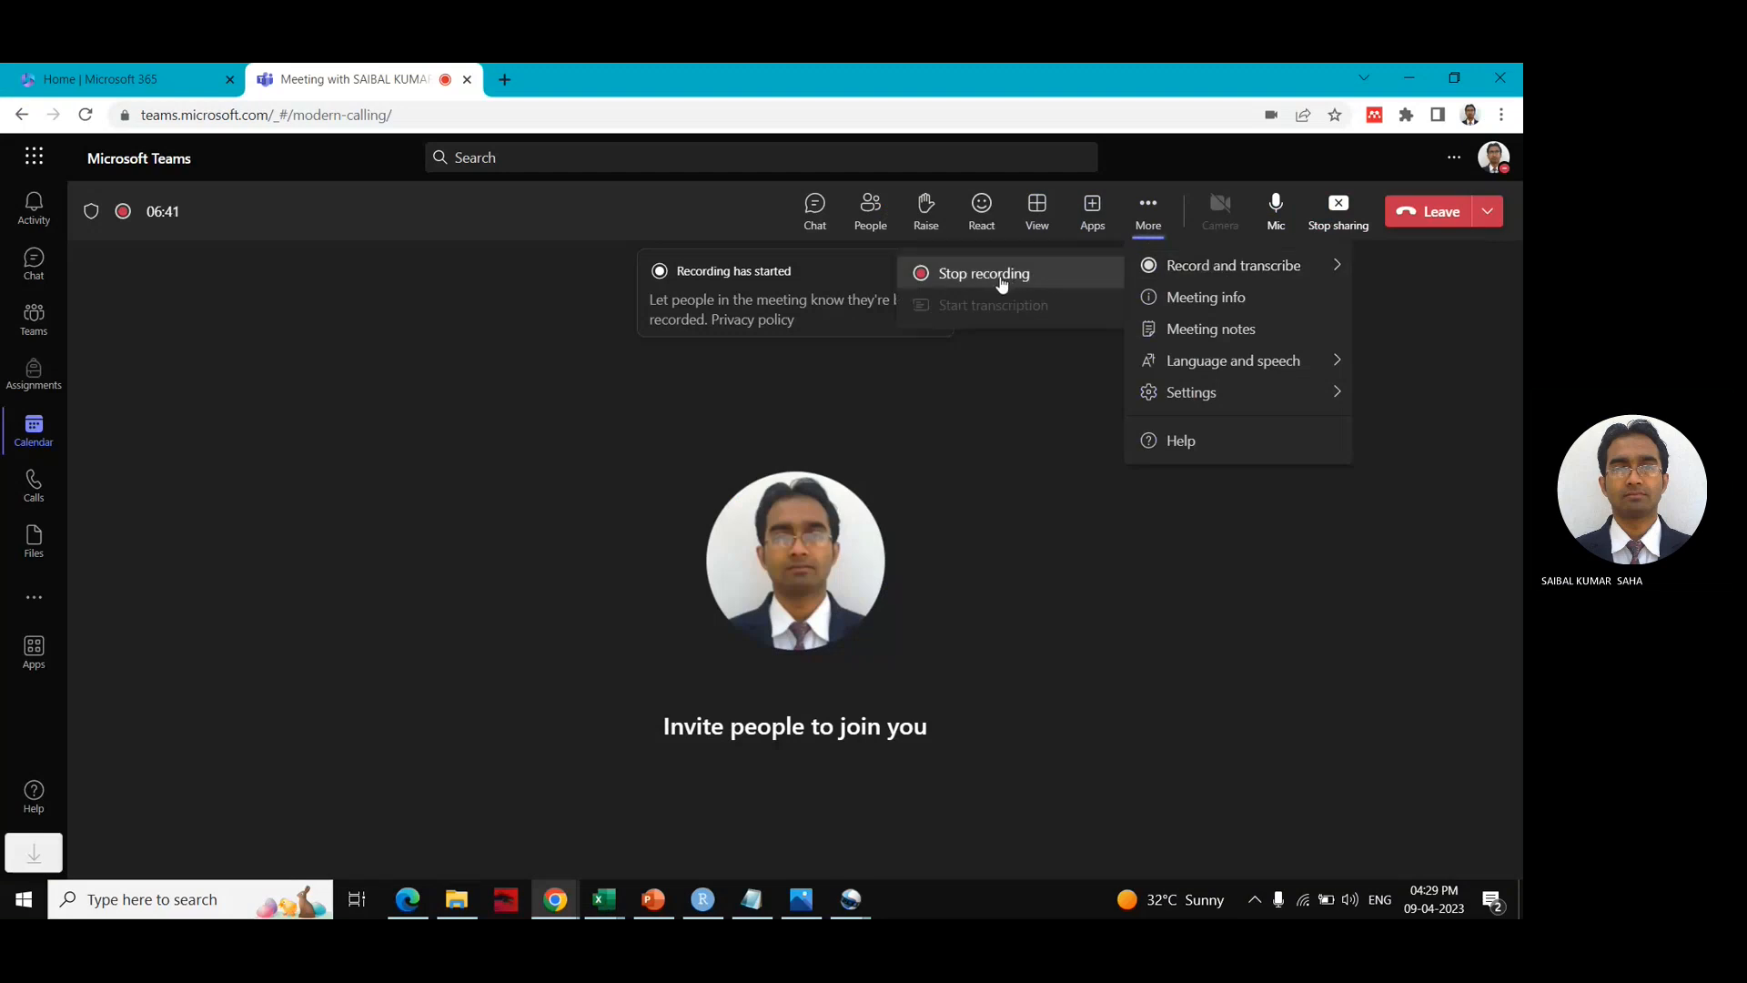
pyautogui.click(1001, 277)
pyautogui.click(924, 532)
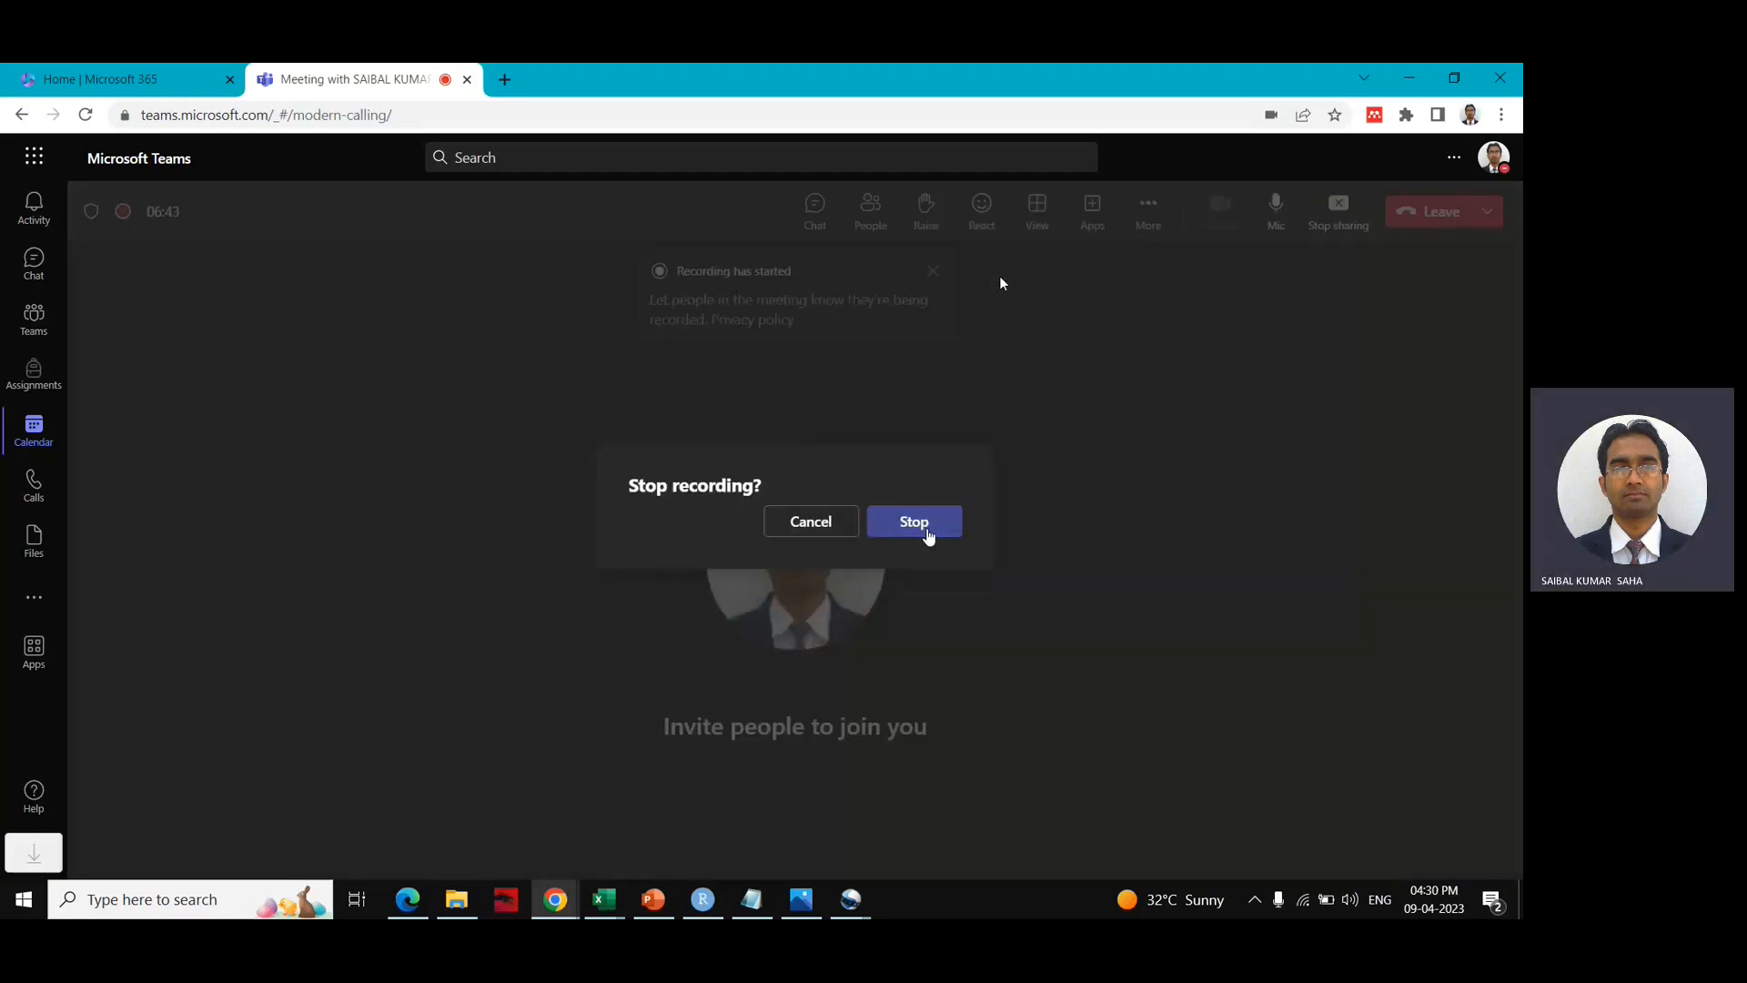